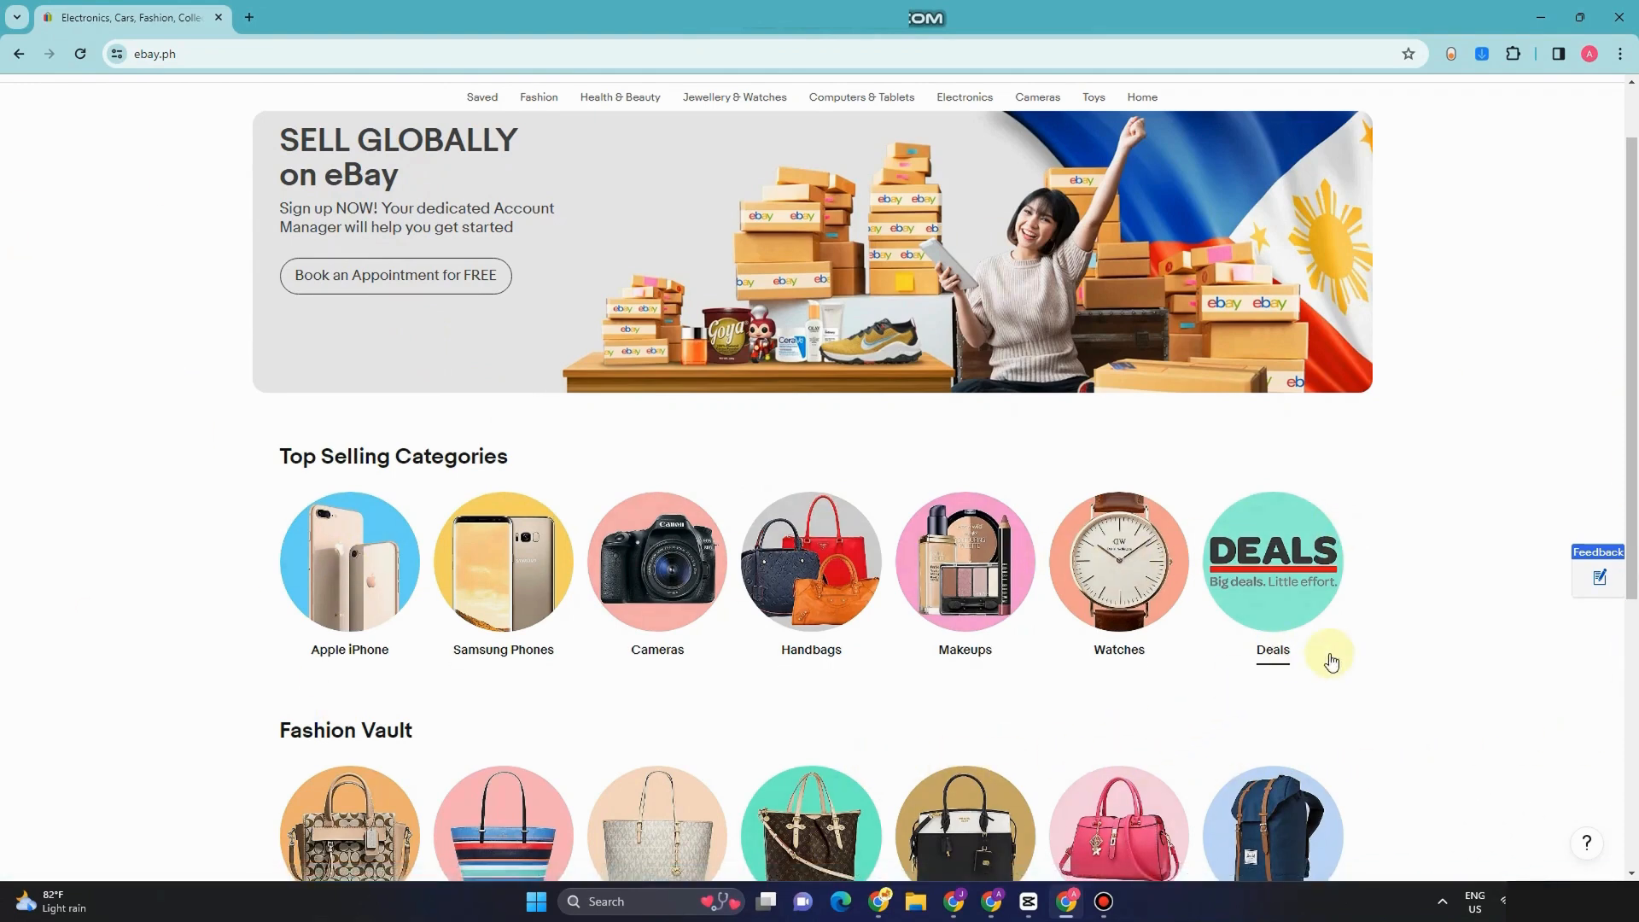
Step: Look over the homepage's top selling categories and Fashion Vault, and open the Sell page
scroll(654, 798, "down", 1)
scroll(654, 798, "down", 2)
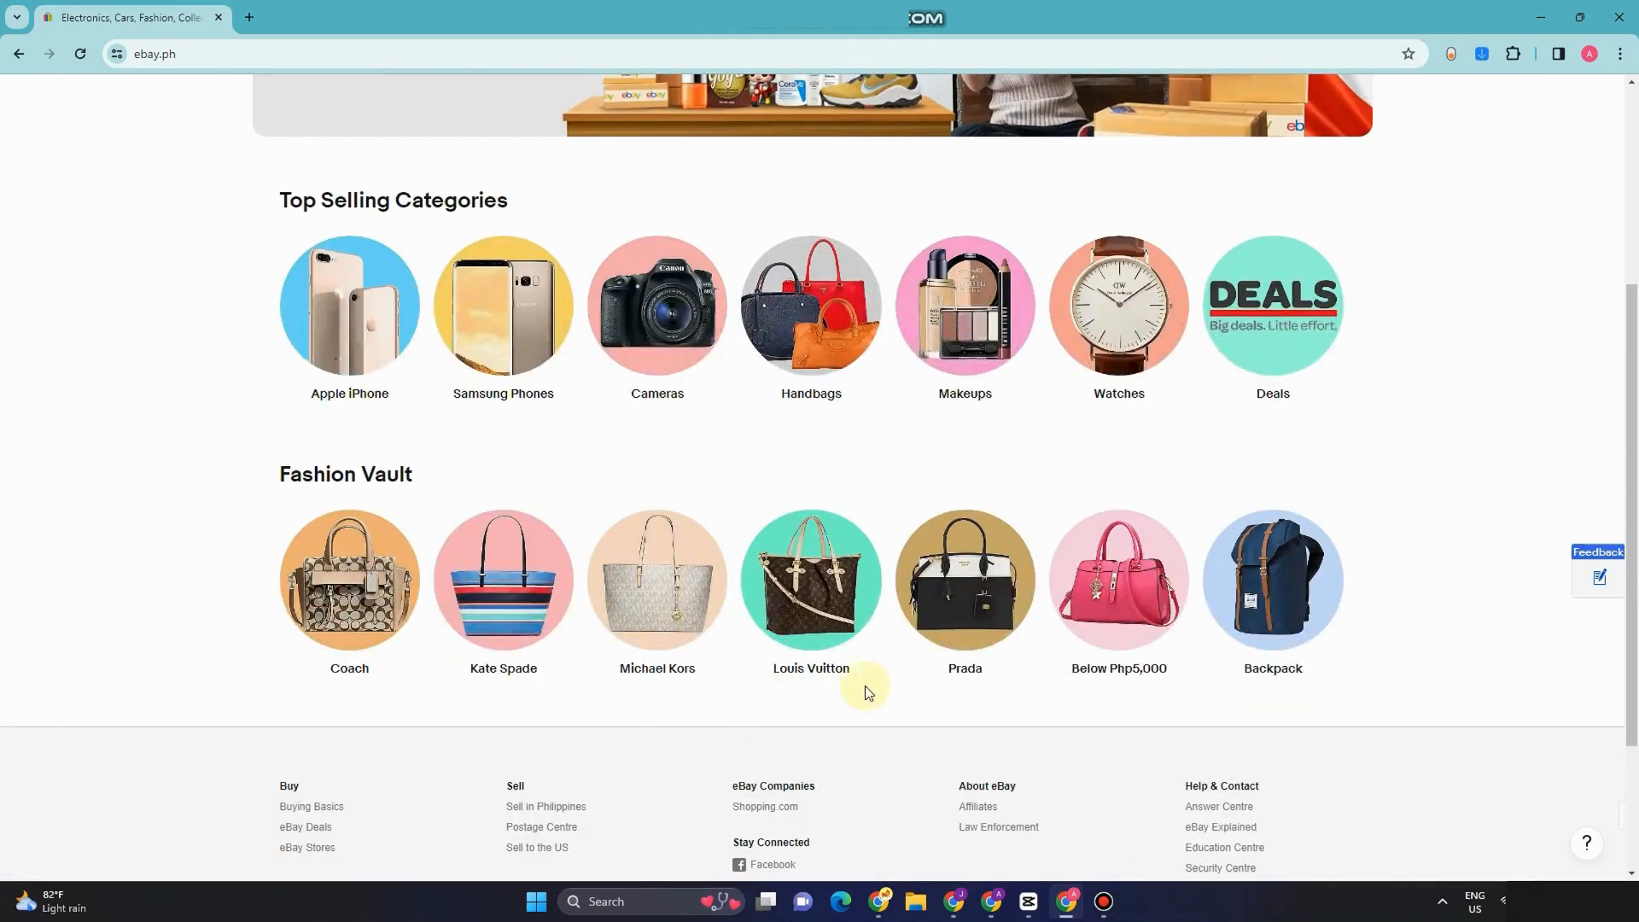
scroll(1362, 649, "up", 2)
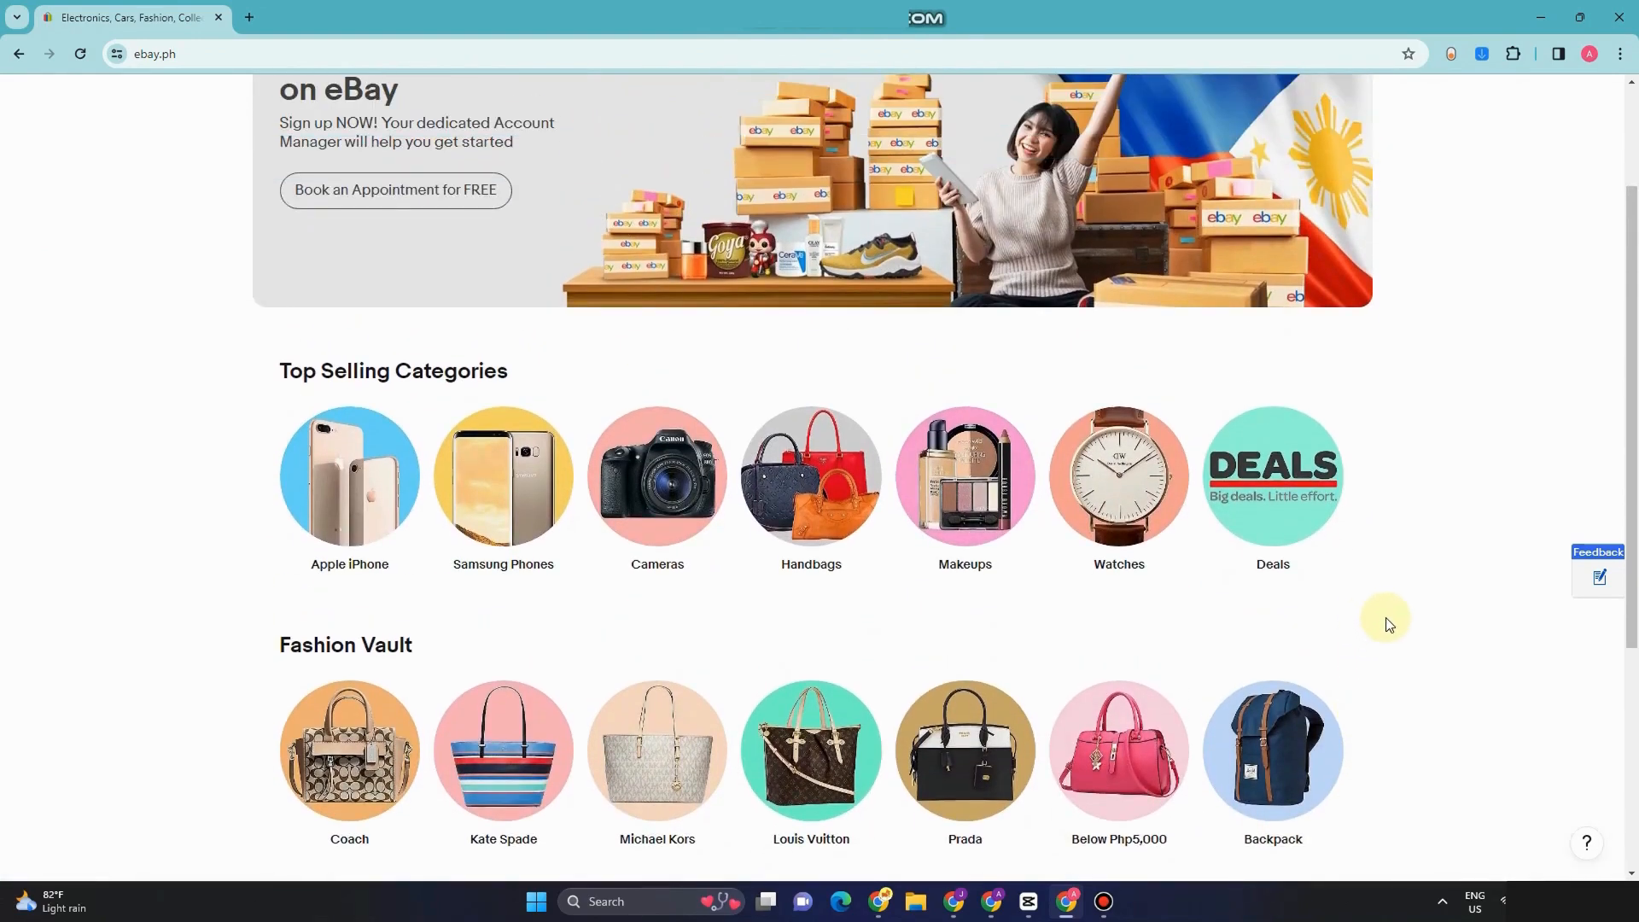
scroll(1377, 616, "up", 2)
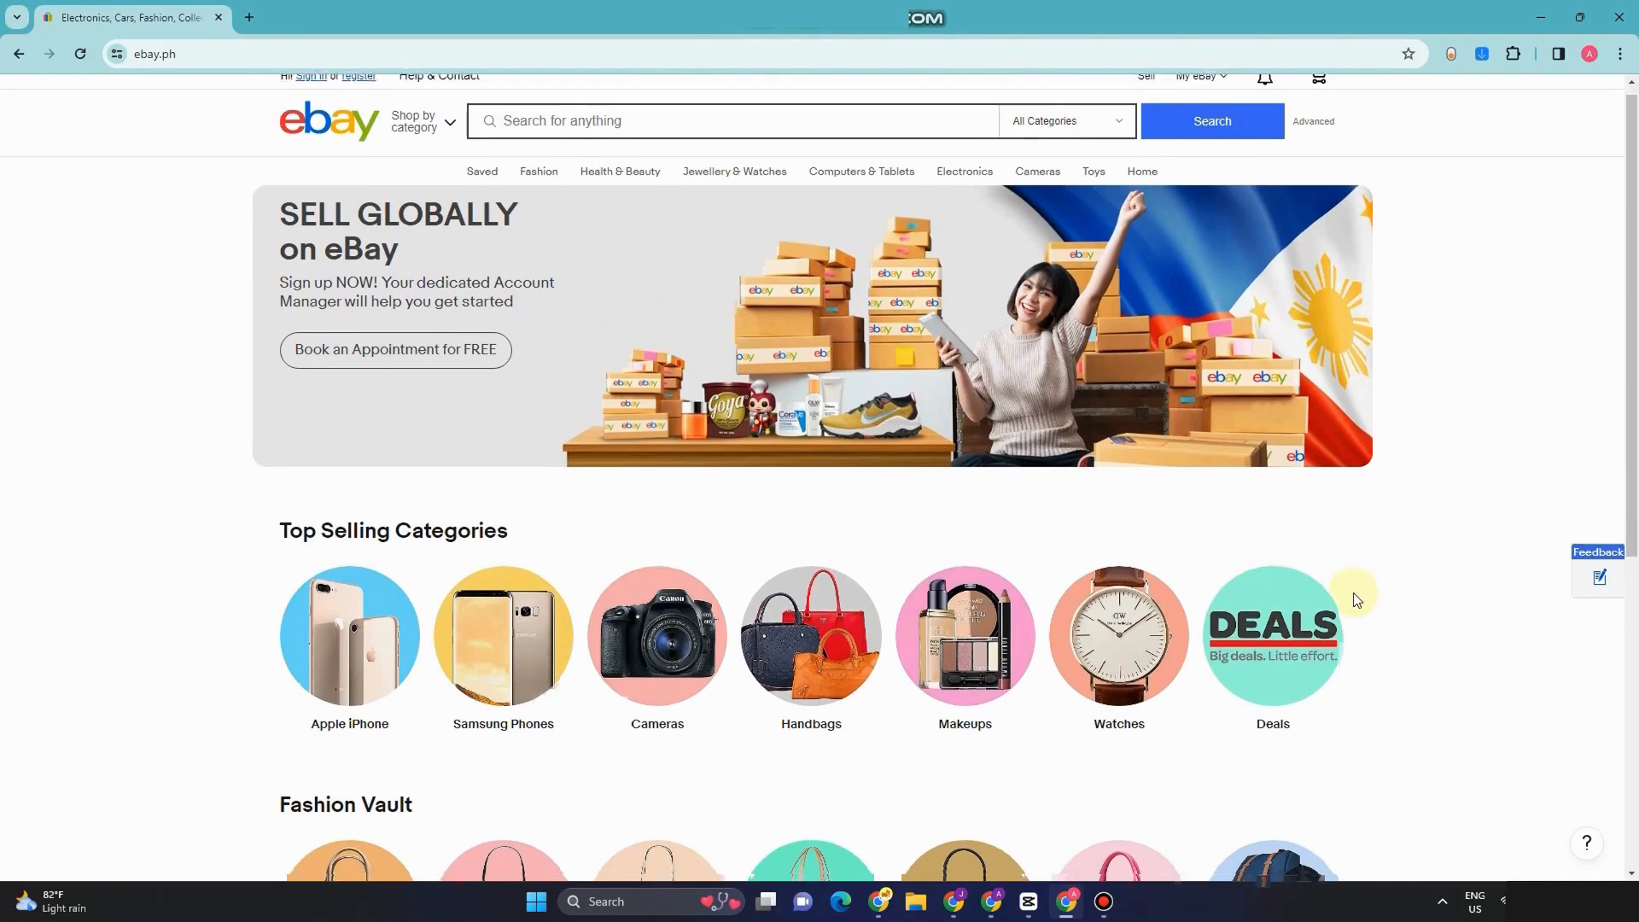
scroll(1354, 593, "down", 3)
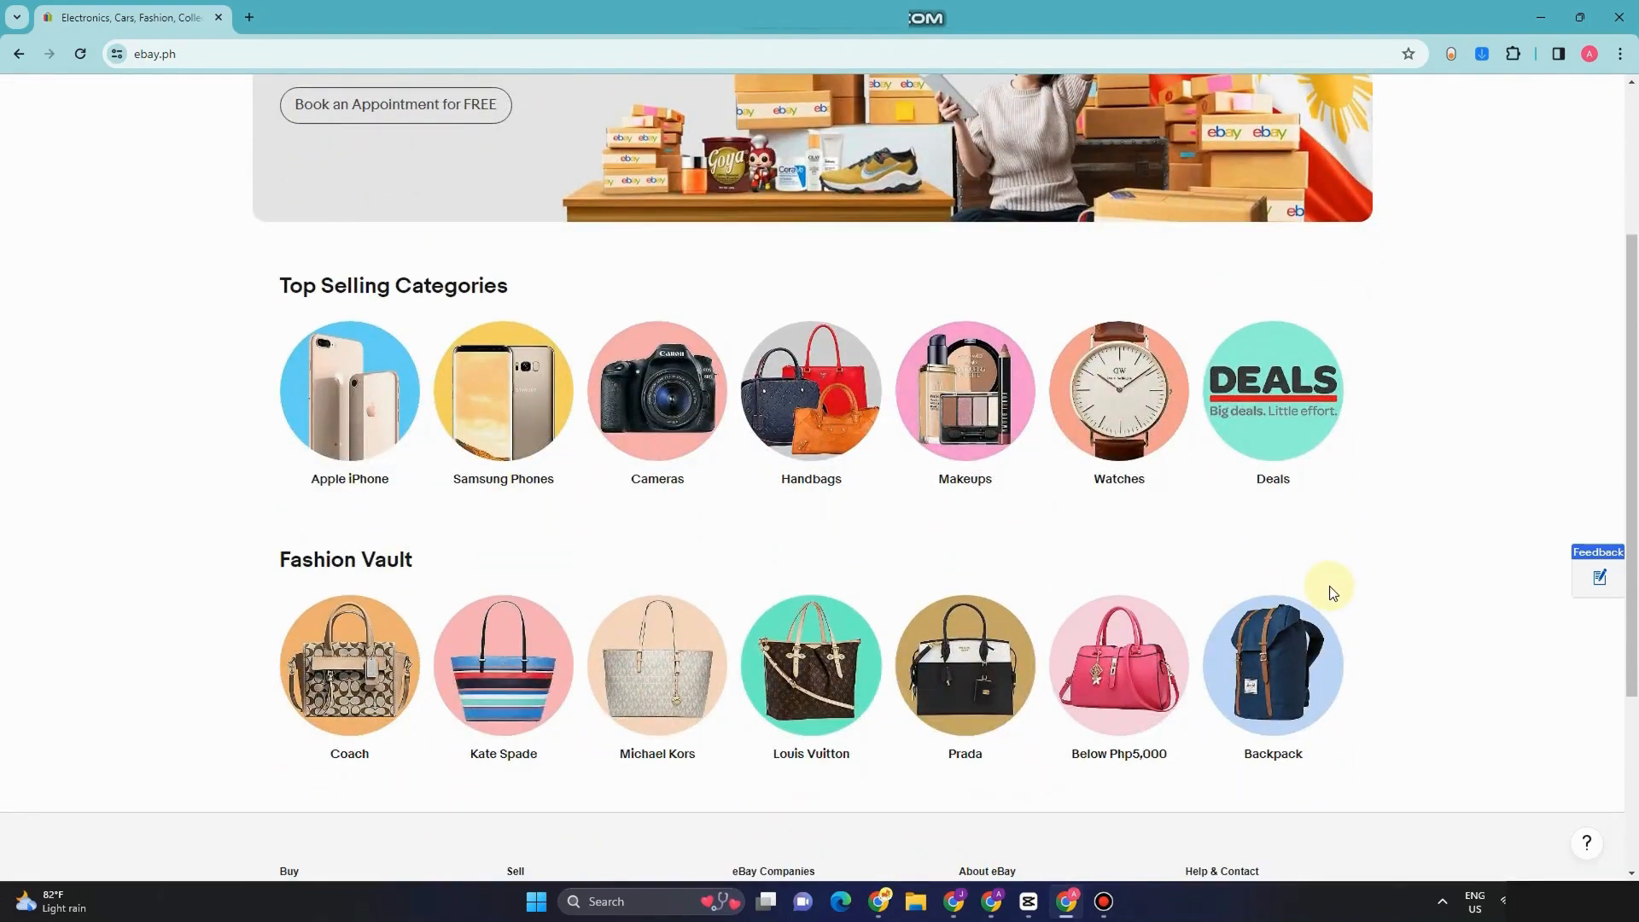
scroll(1333, 594, "down", 3)
scroll(1335, 596, "up", 6)
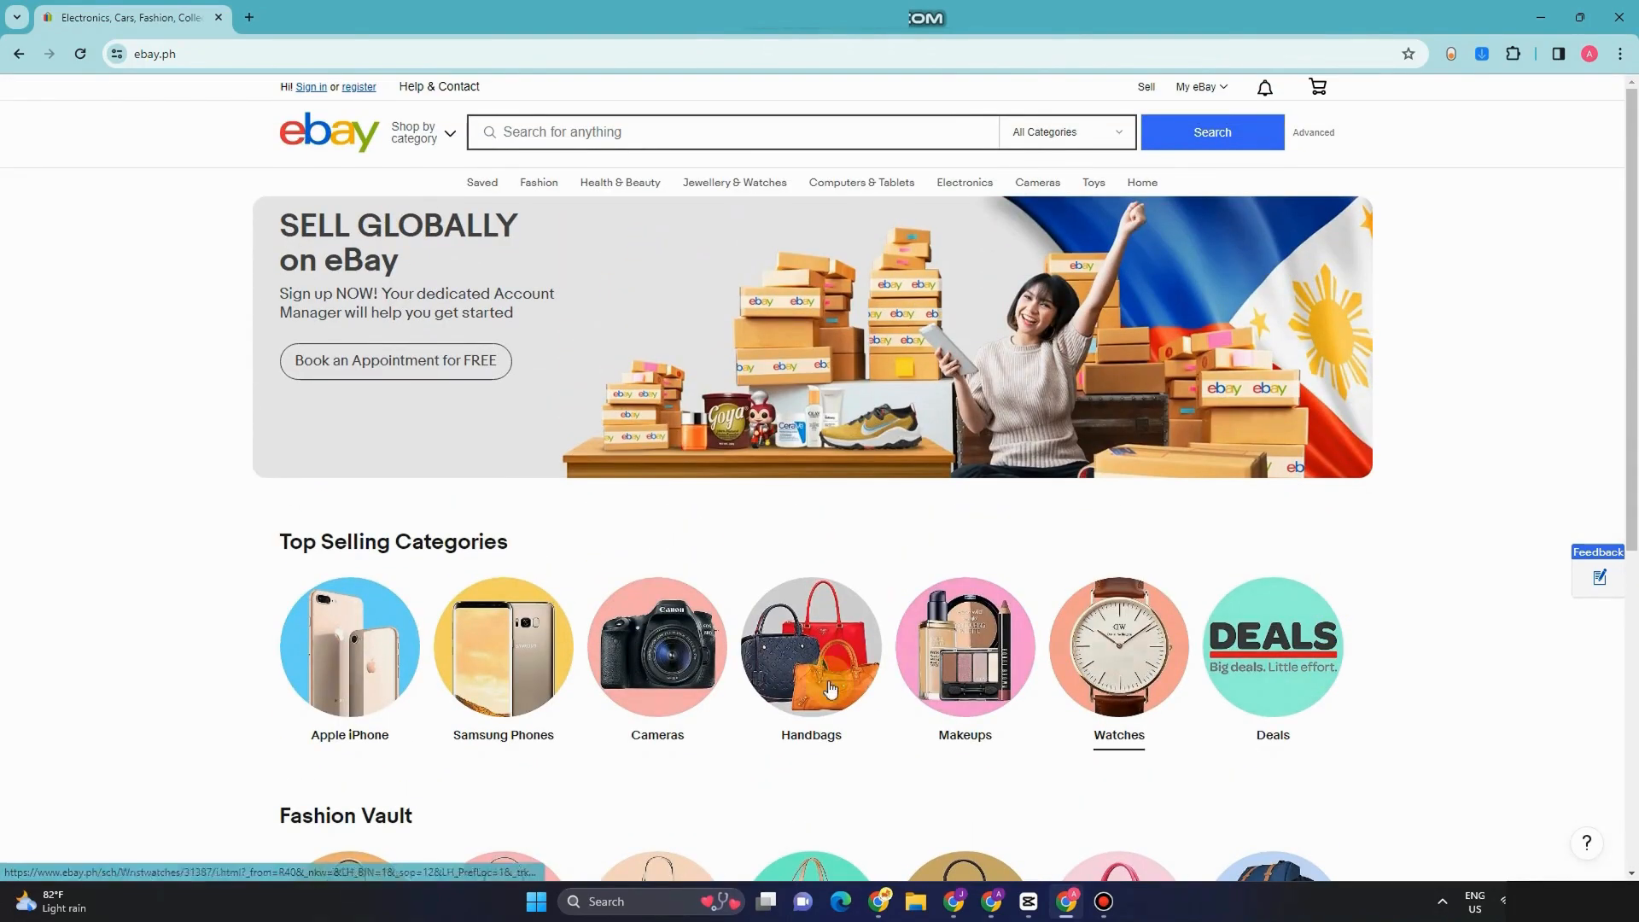
left_click(1150, 89)
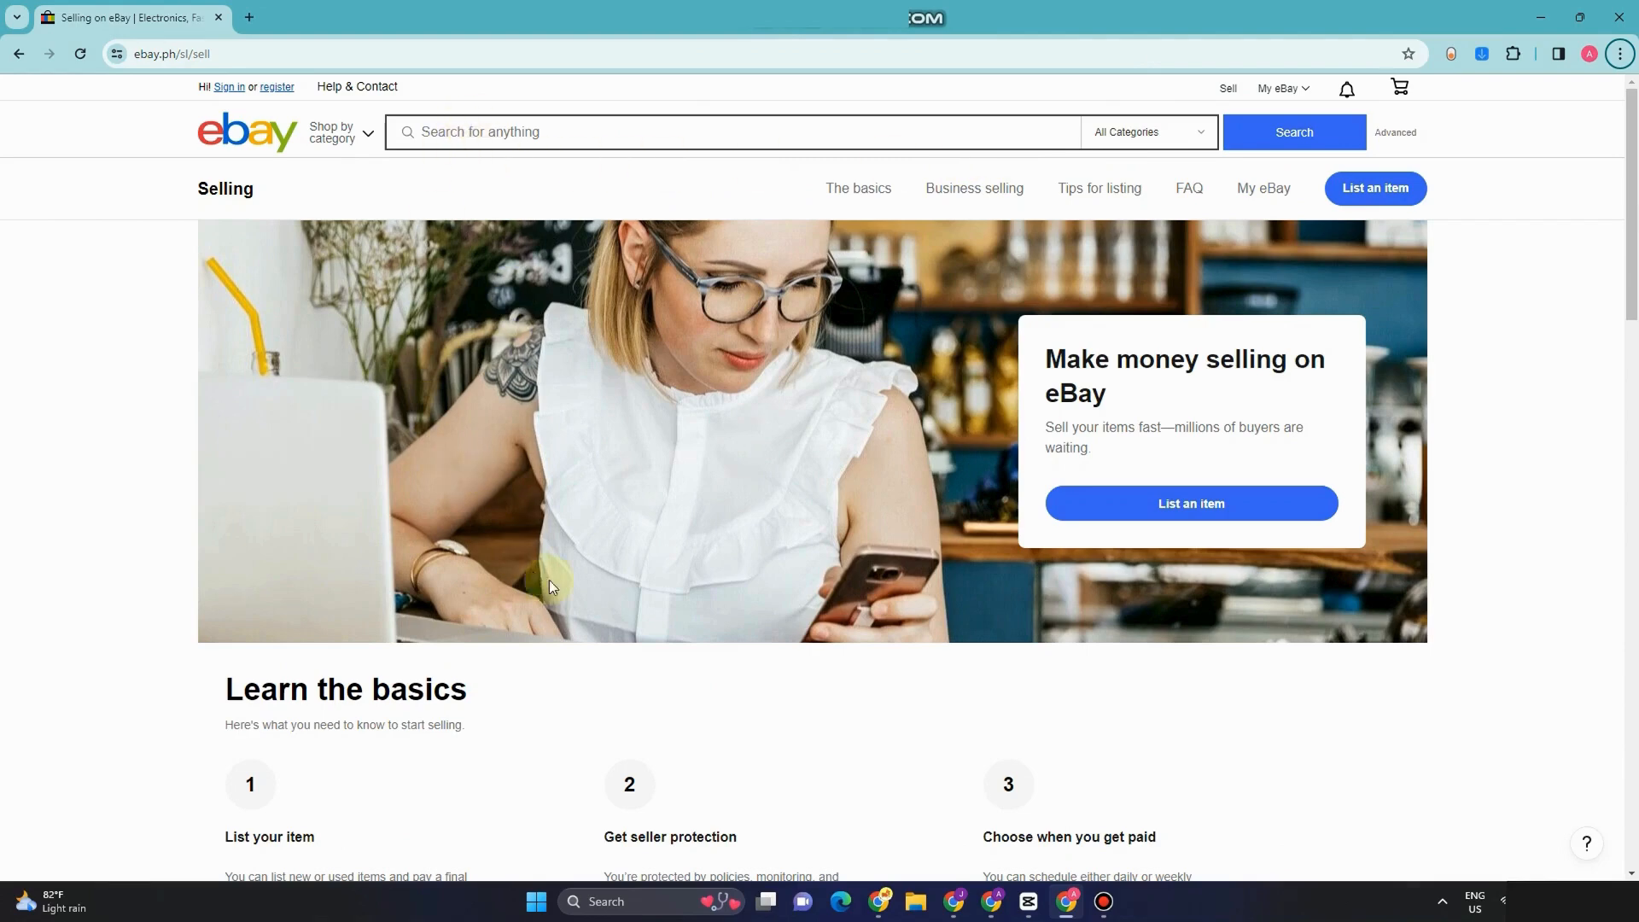
Step: Review the selling basics, business selling section and listing tips on the Selling page
scroll(509, 735, "down", 2)
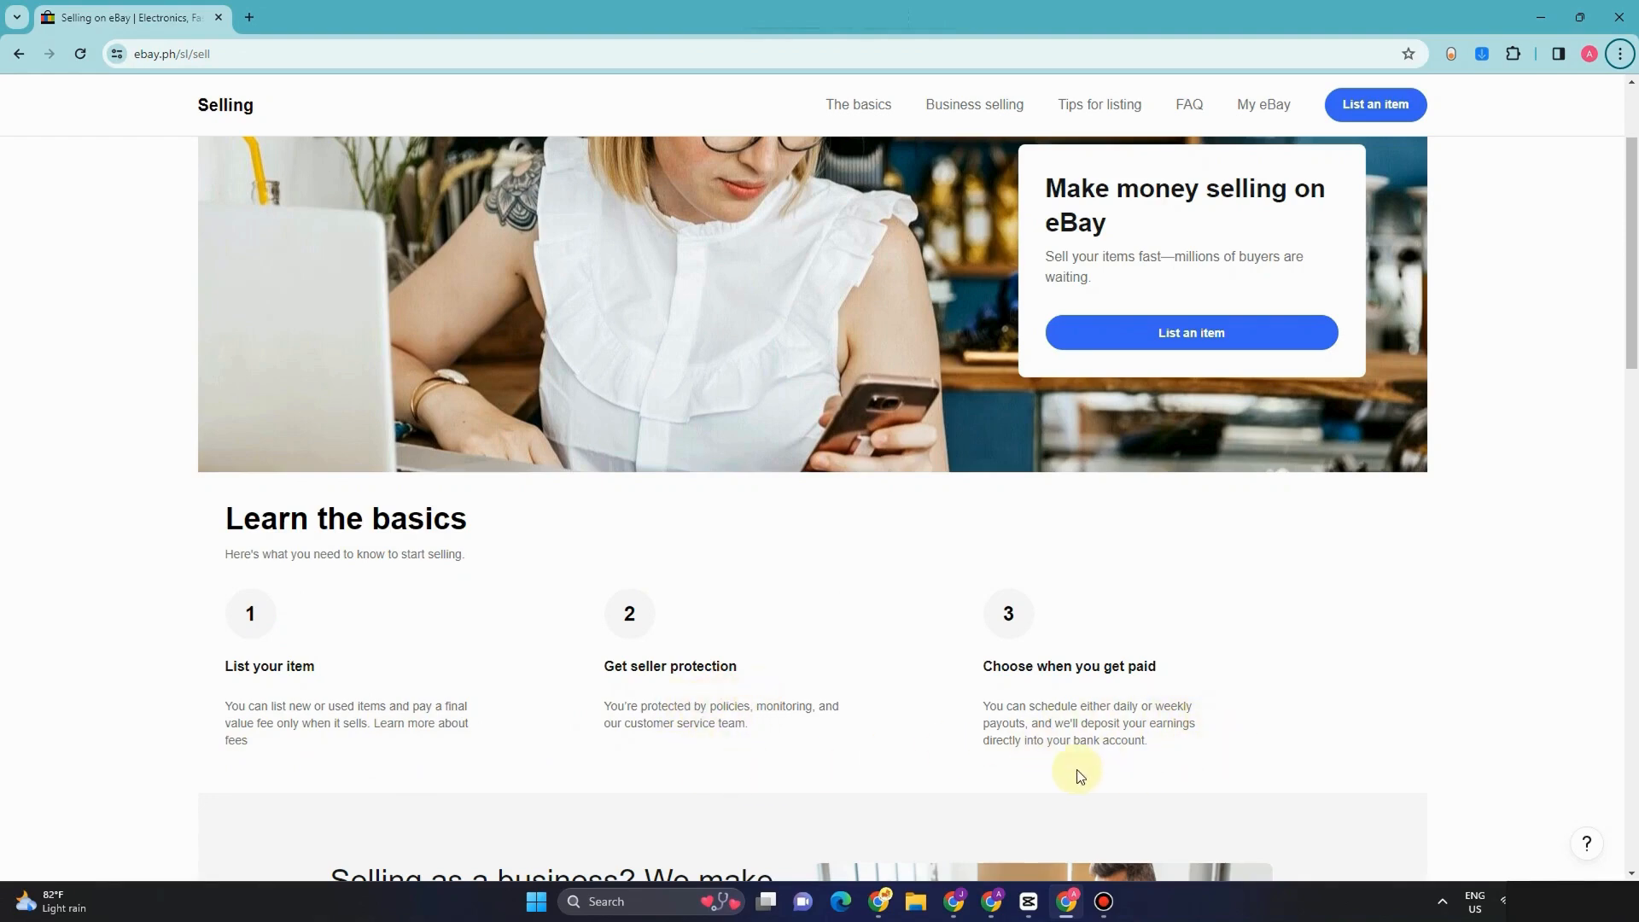
scroll(1076, 773, "down", 3)
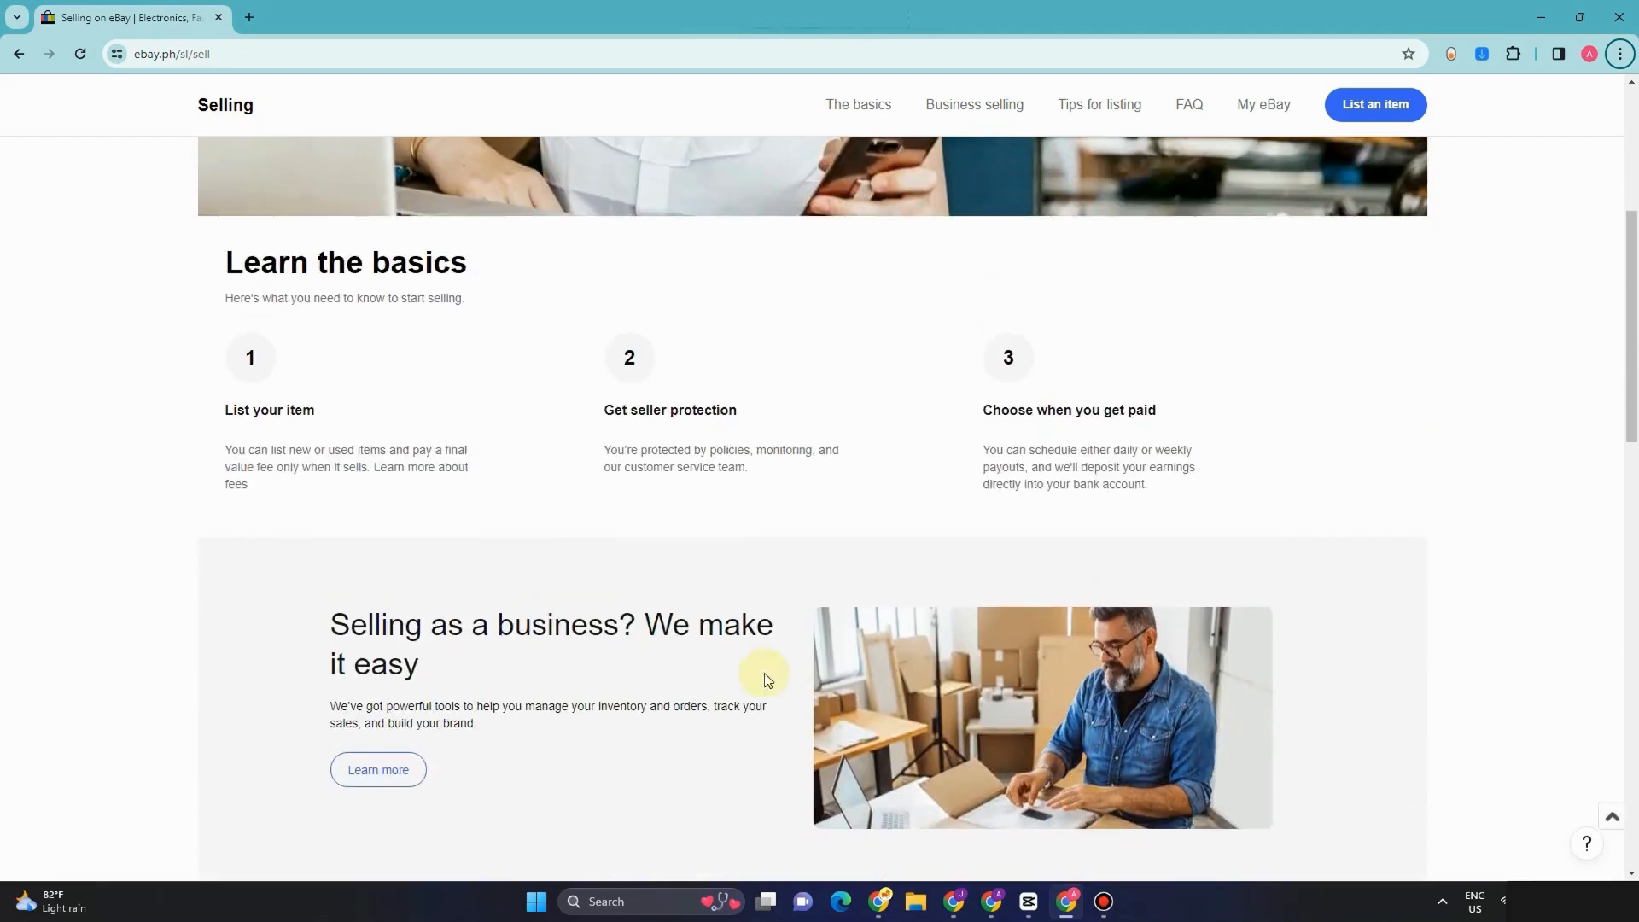
scroll(513, 709, "down", 3)
scroll(705, 624, "down", 8)
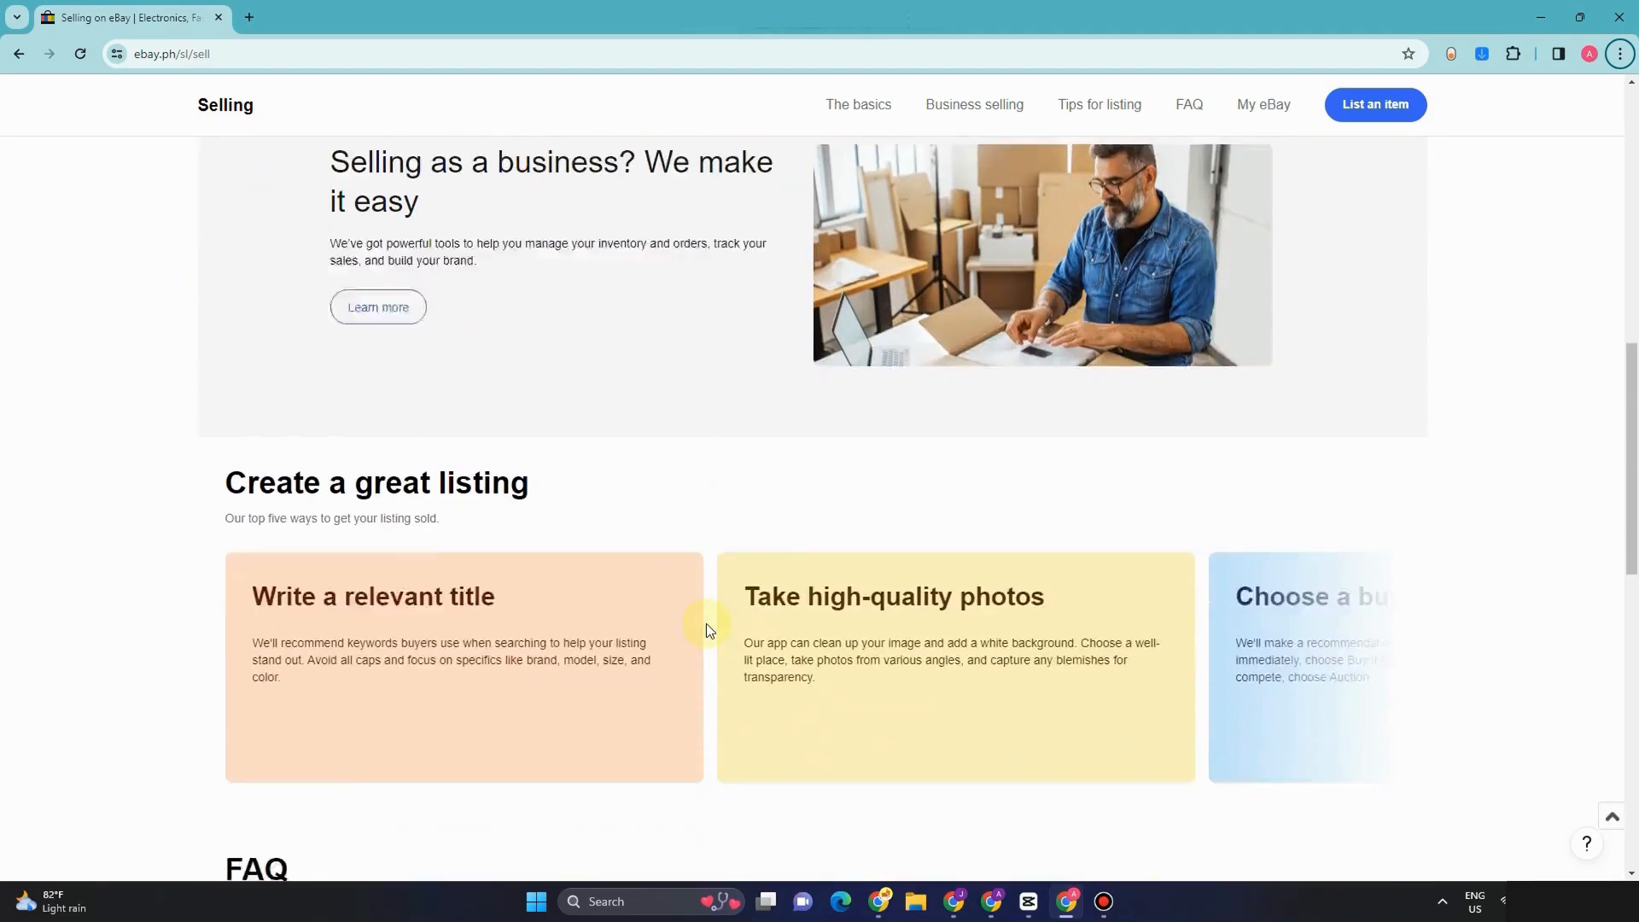
scroll(706, 629, "up", 18)
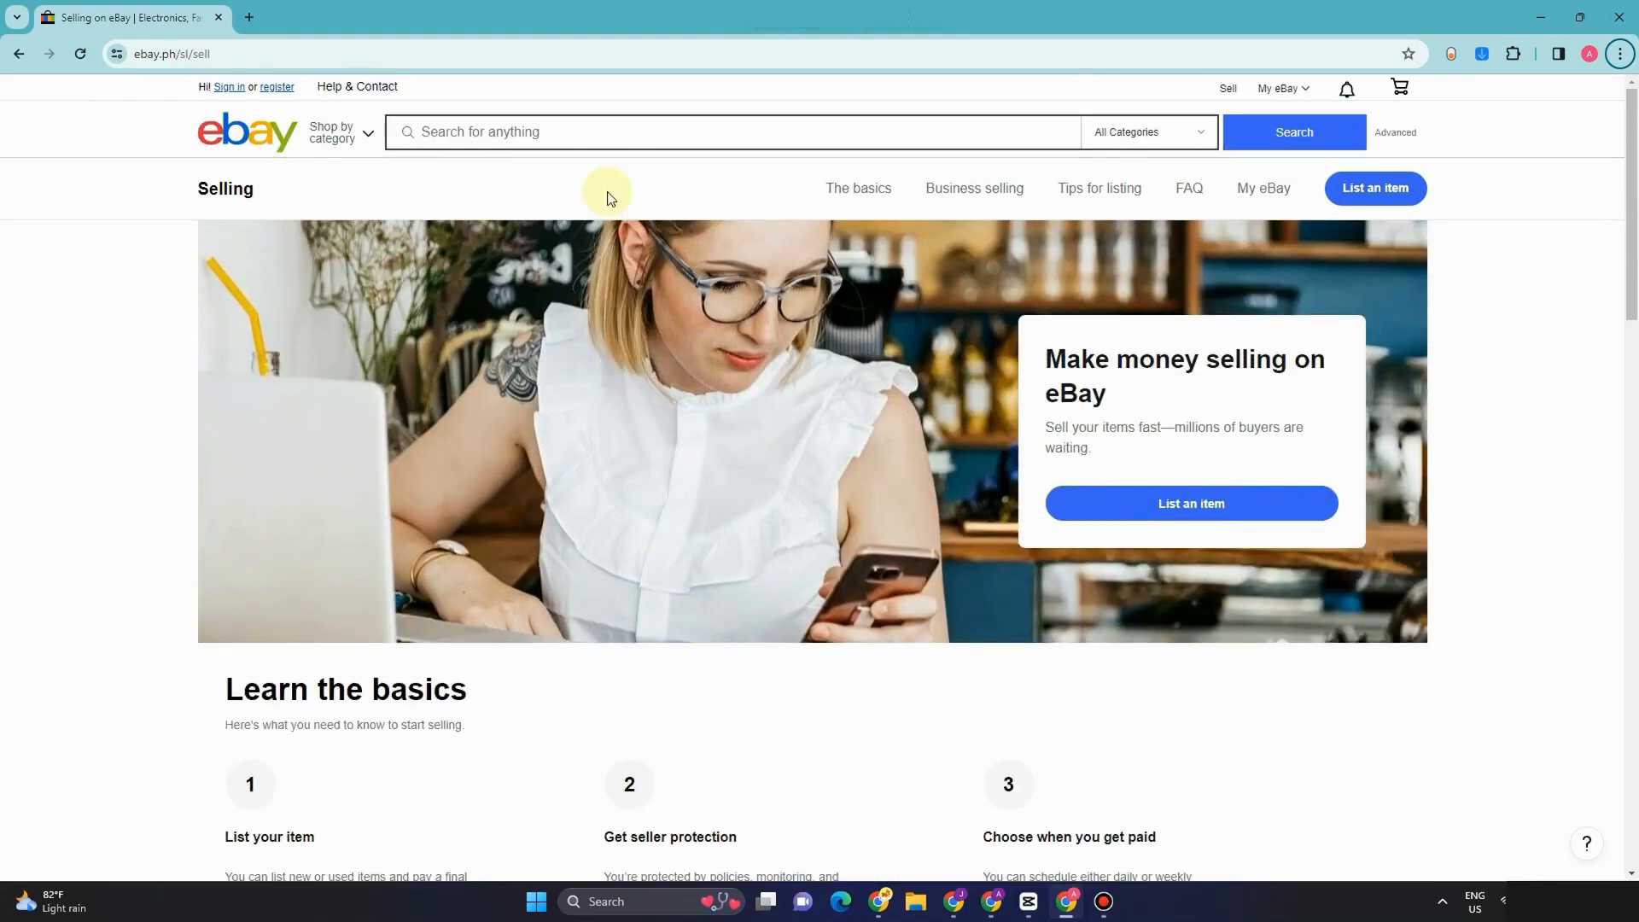
left_click(535, 135)
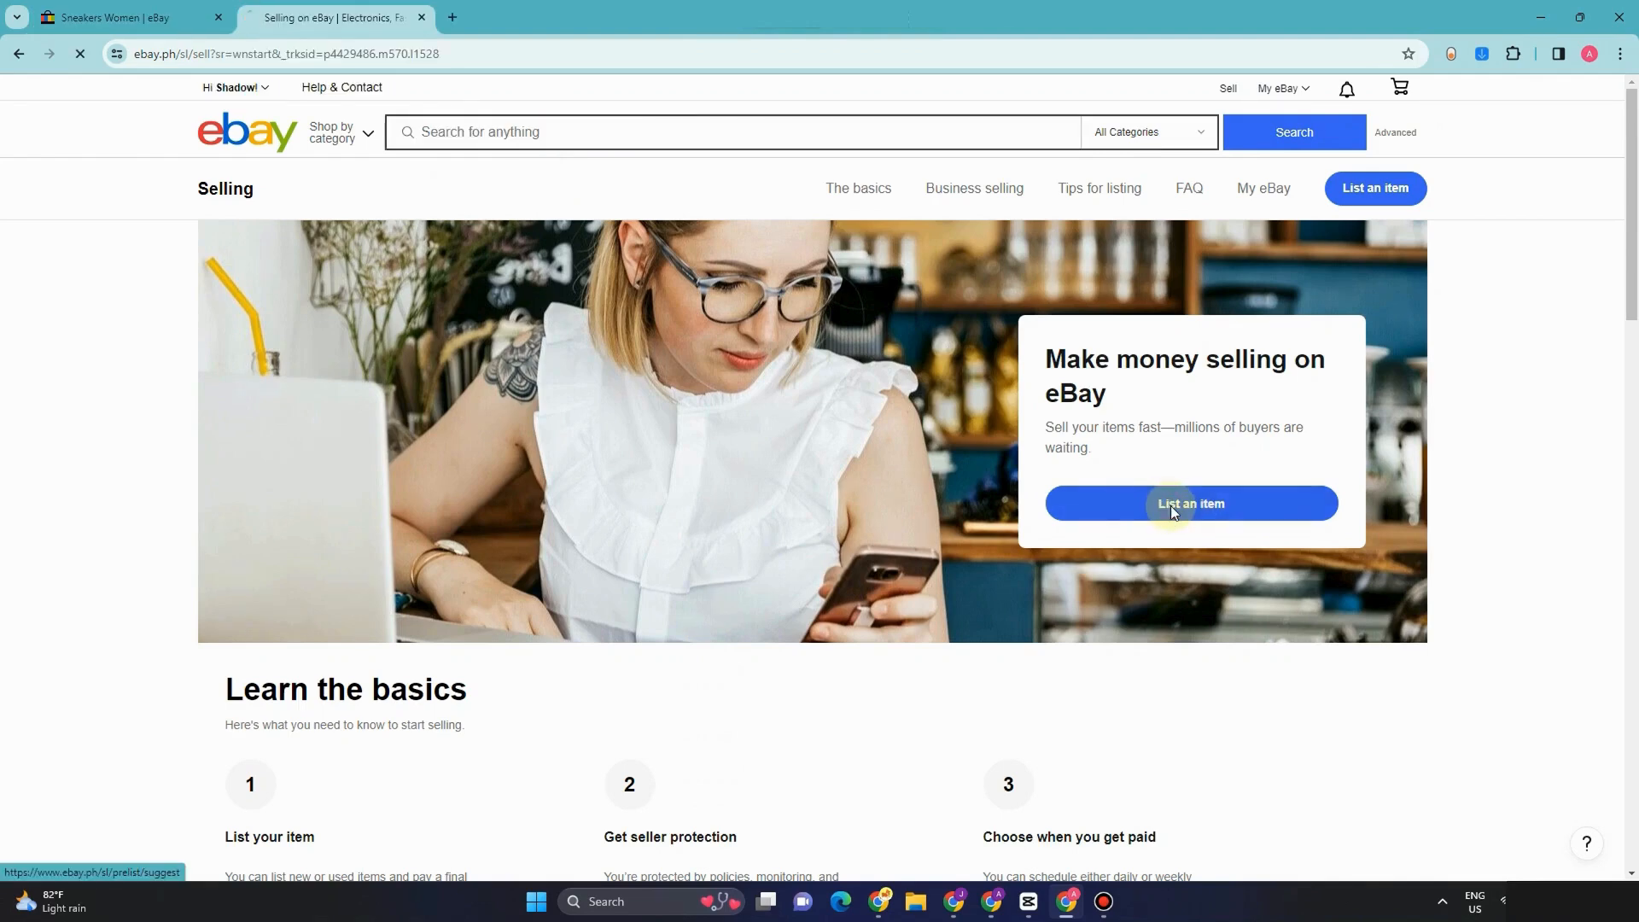
Step: Start listing a new item and search for "Sneakers women" as the product being sold
left_click(1172, 506)
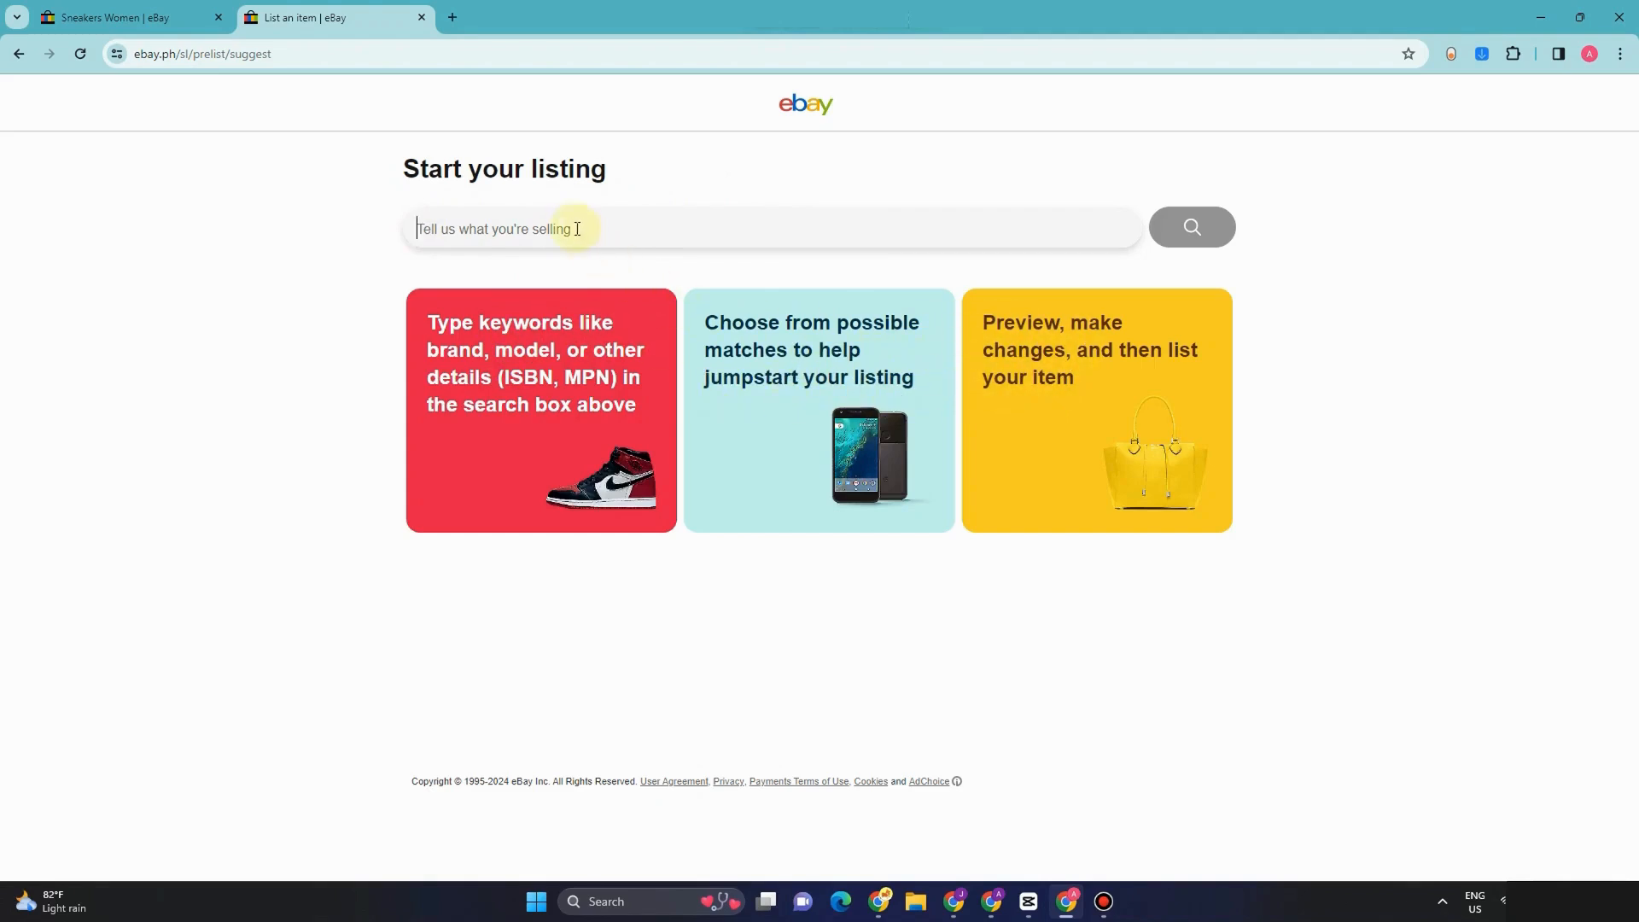
type("Sneakers women")
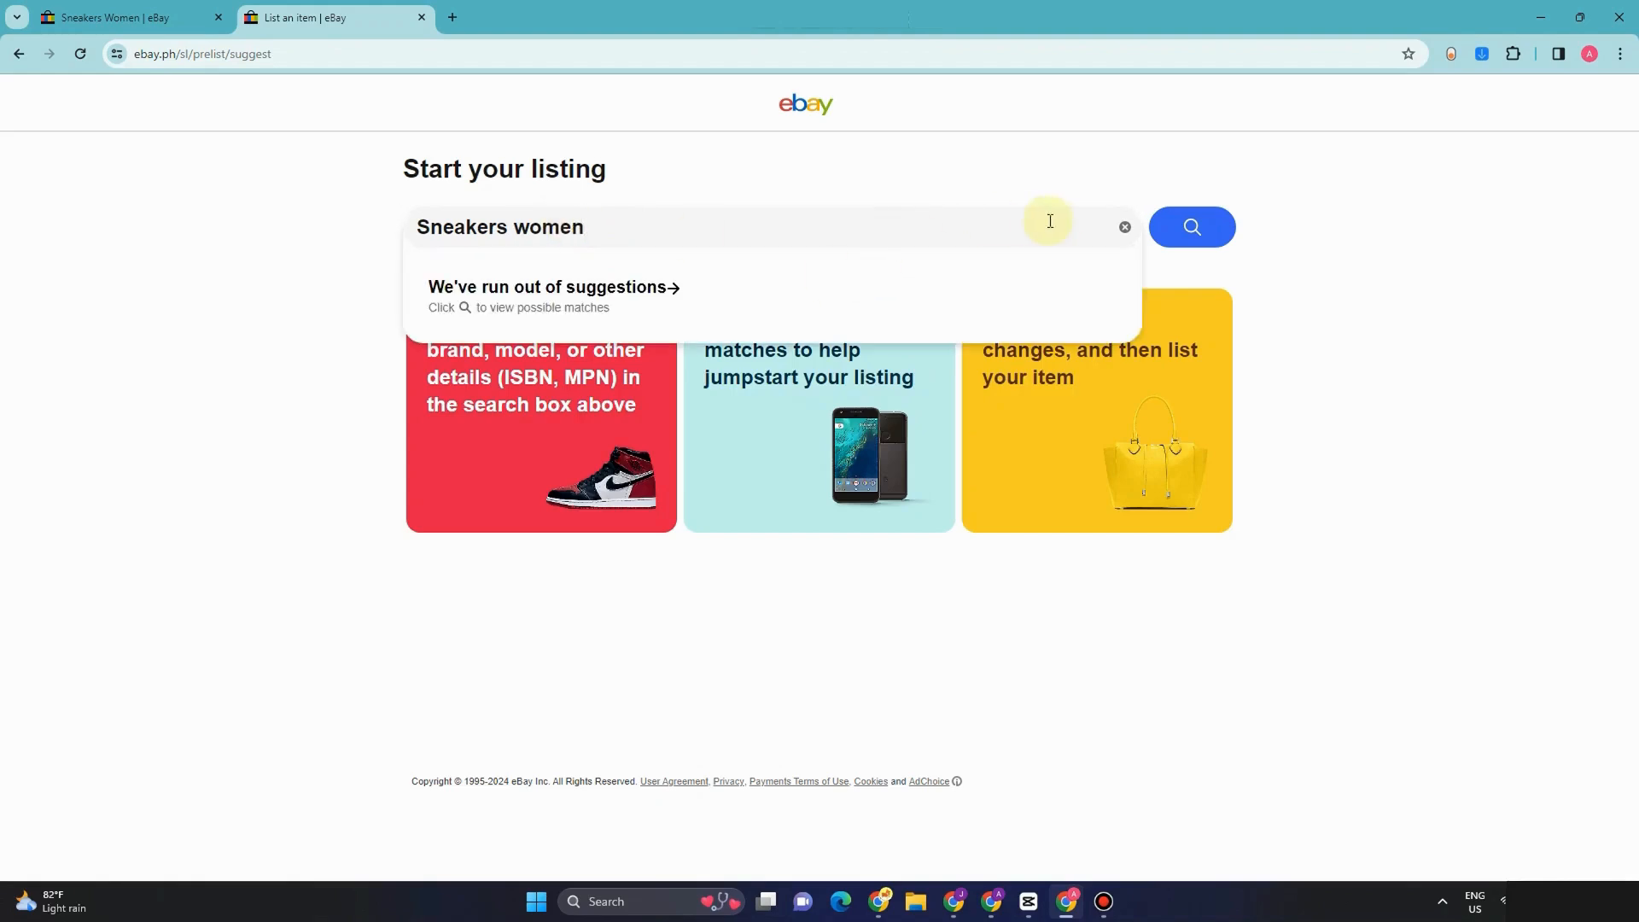
left_click(1192, 226)
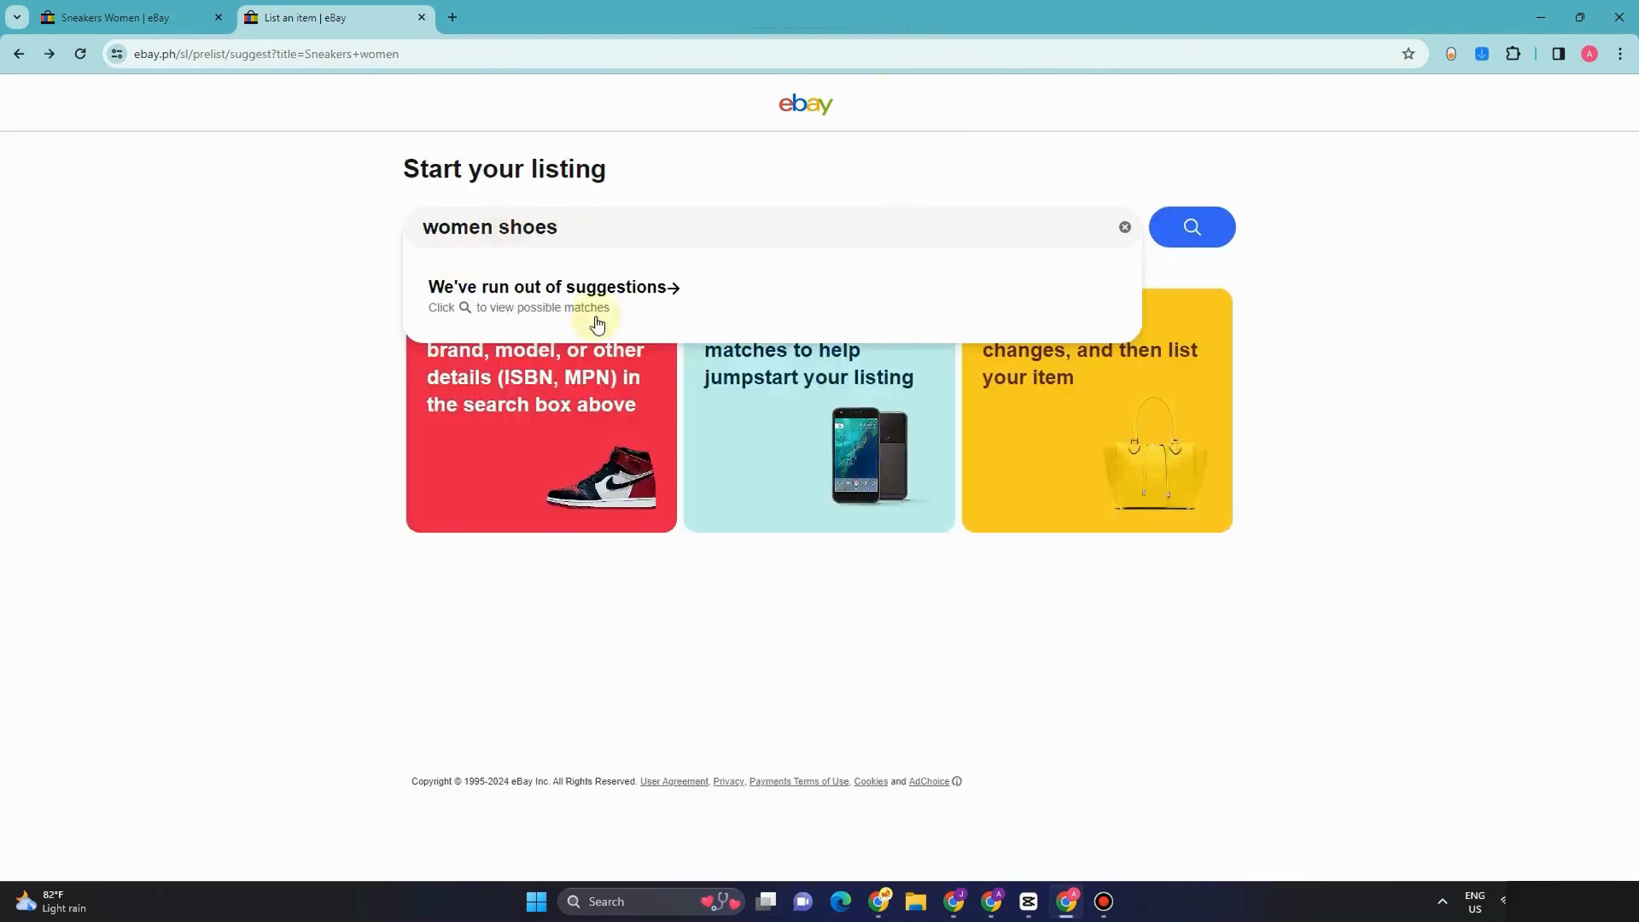
Step: Search for listing matches for "women shoes" instead and look through the suggested products
left_click(1195, 233)
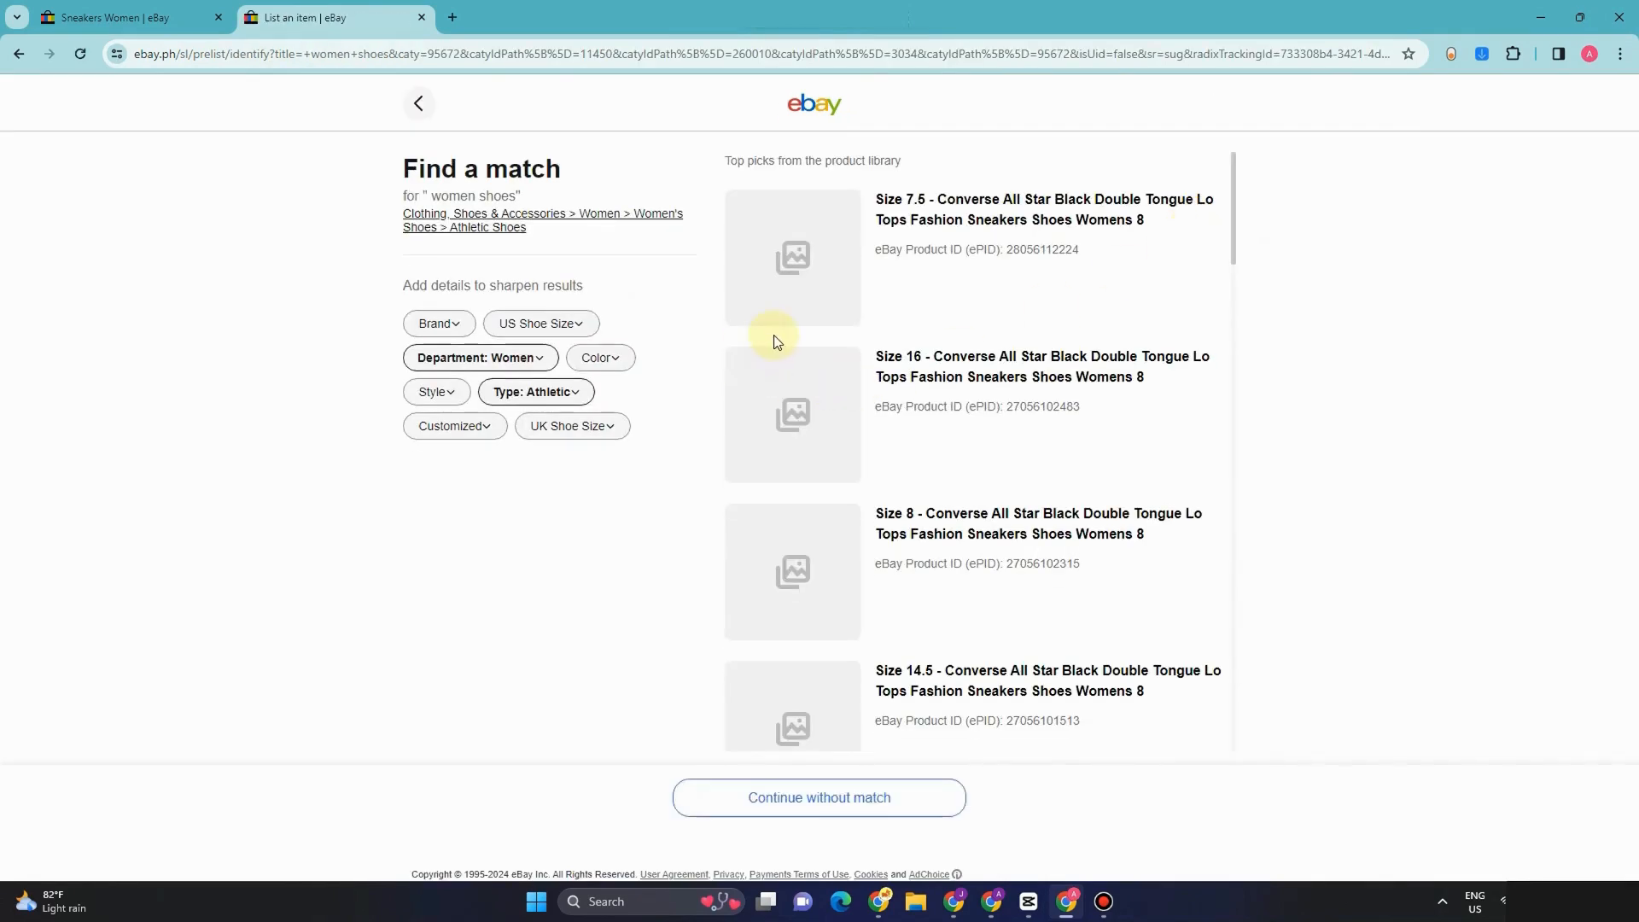
scroll(1116, 439, "down", 10)
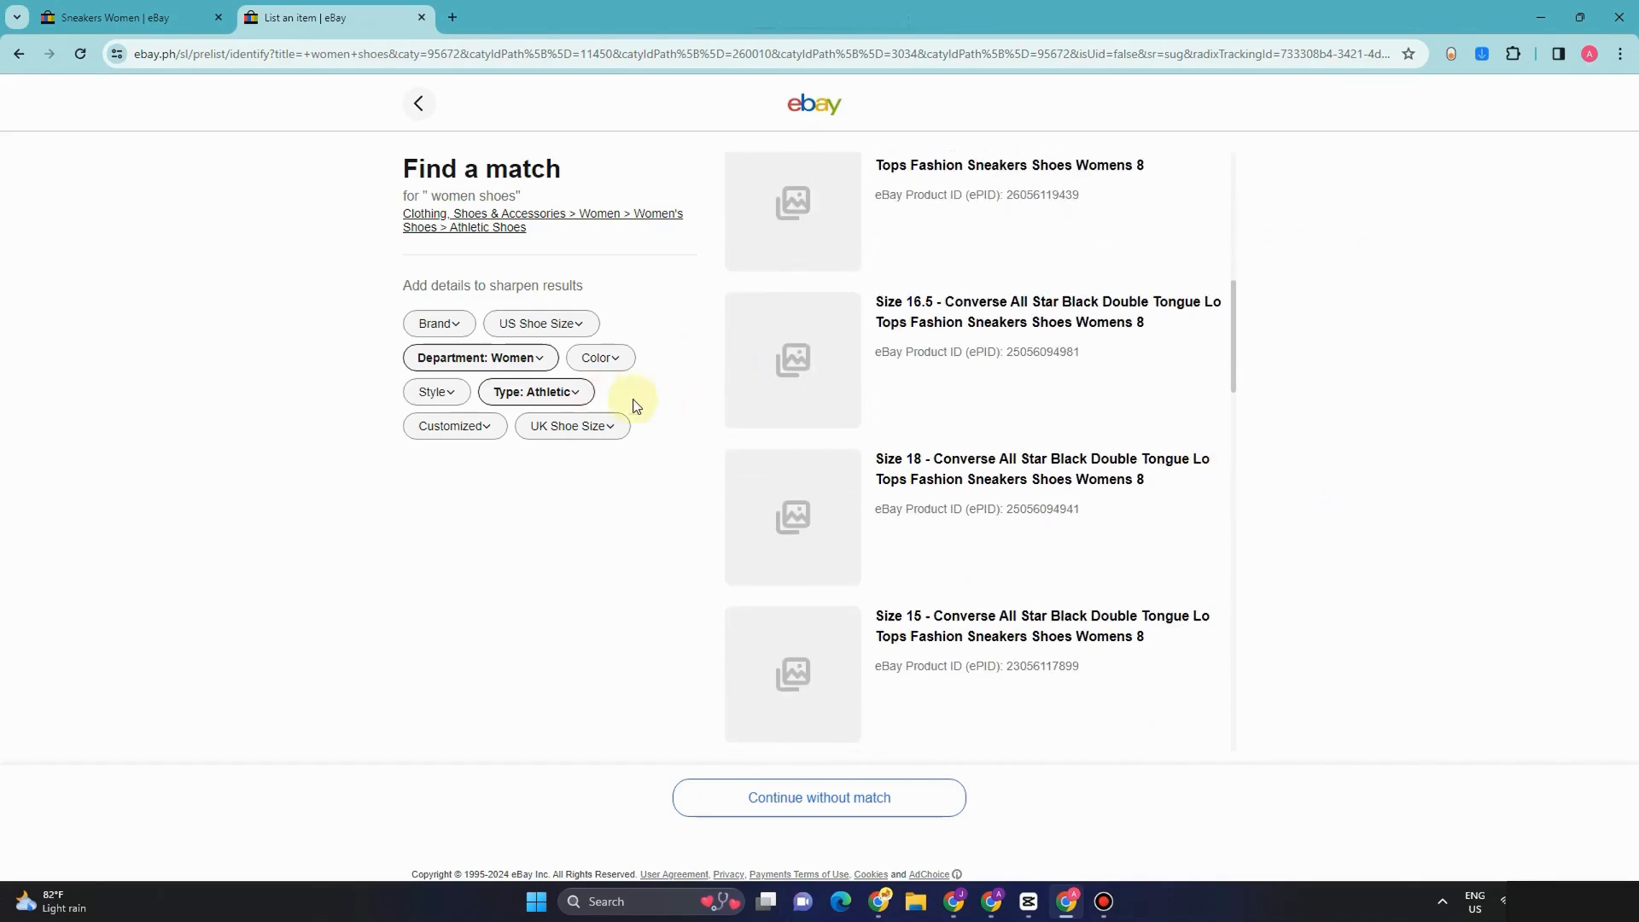
scroll(589, 444, "up", 4)
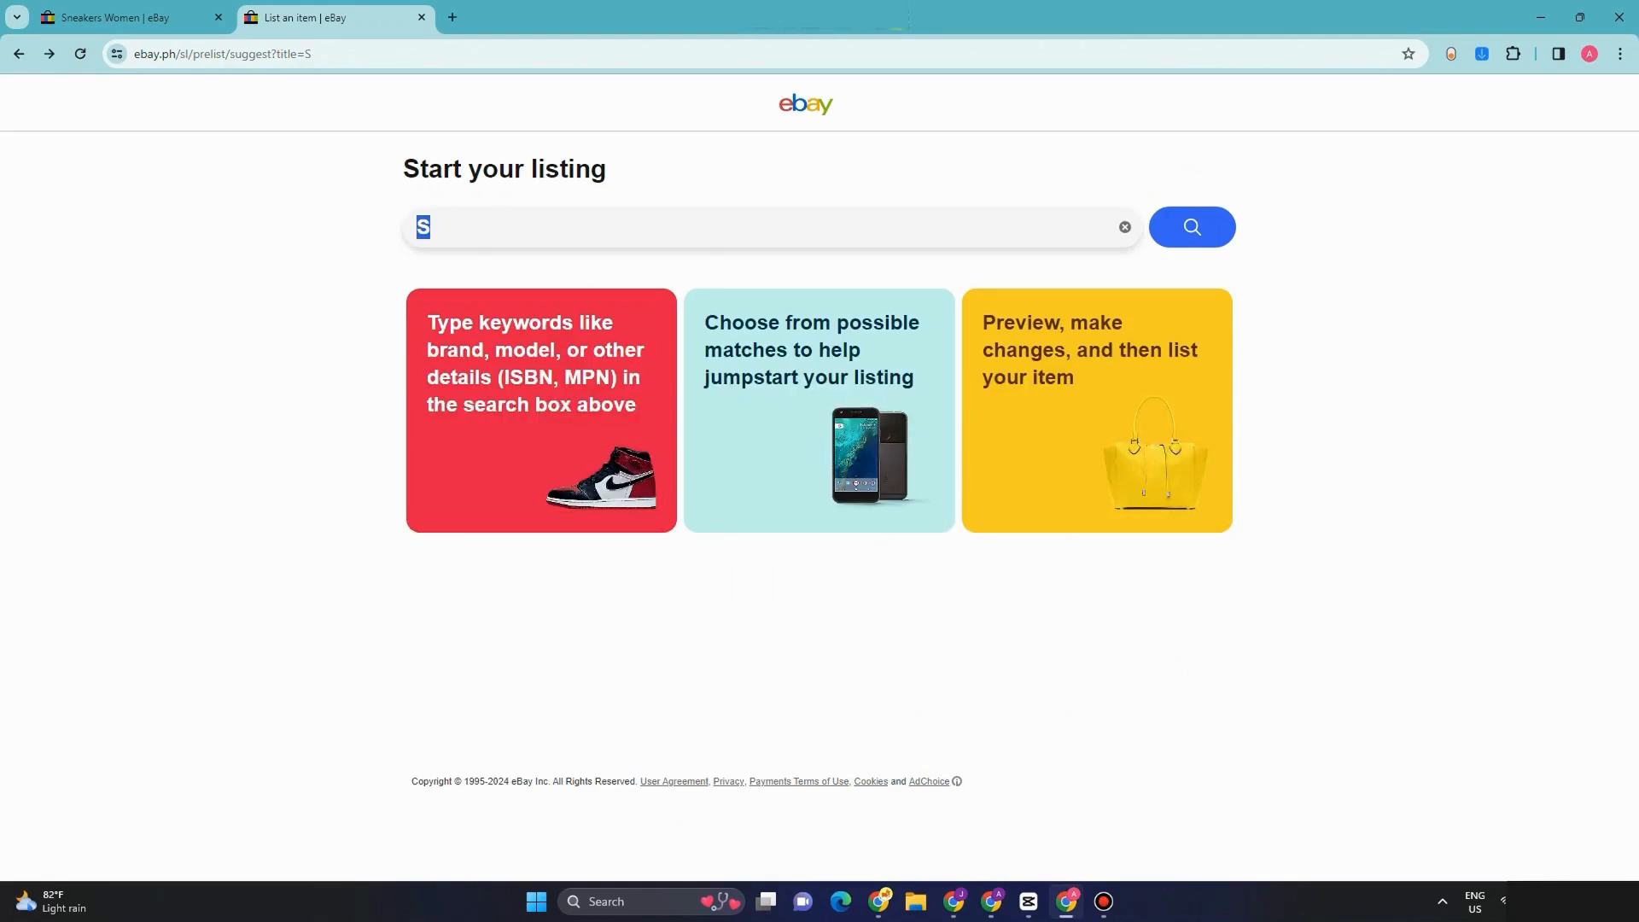
Step: Search for "Clothing" as the item being sold and choose the suggested Women's Clothing > Dresses category
key("BackSpace")
type("Clothing")
left_click(1221, 228)
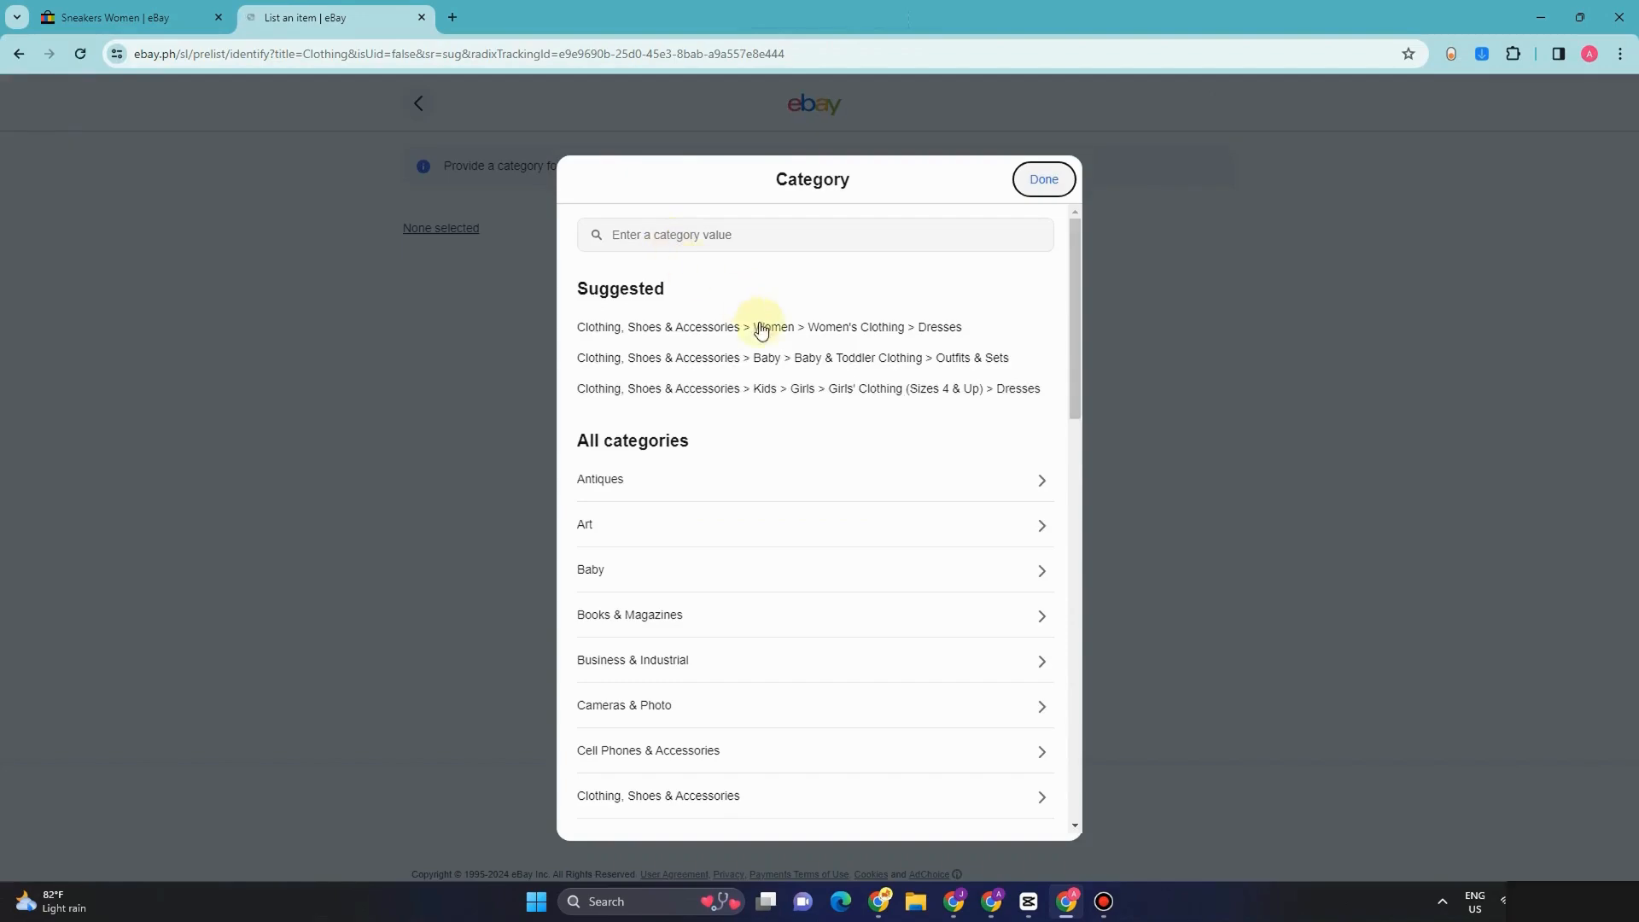
left_click(803, 333)
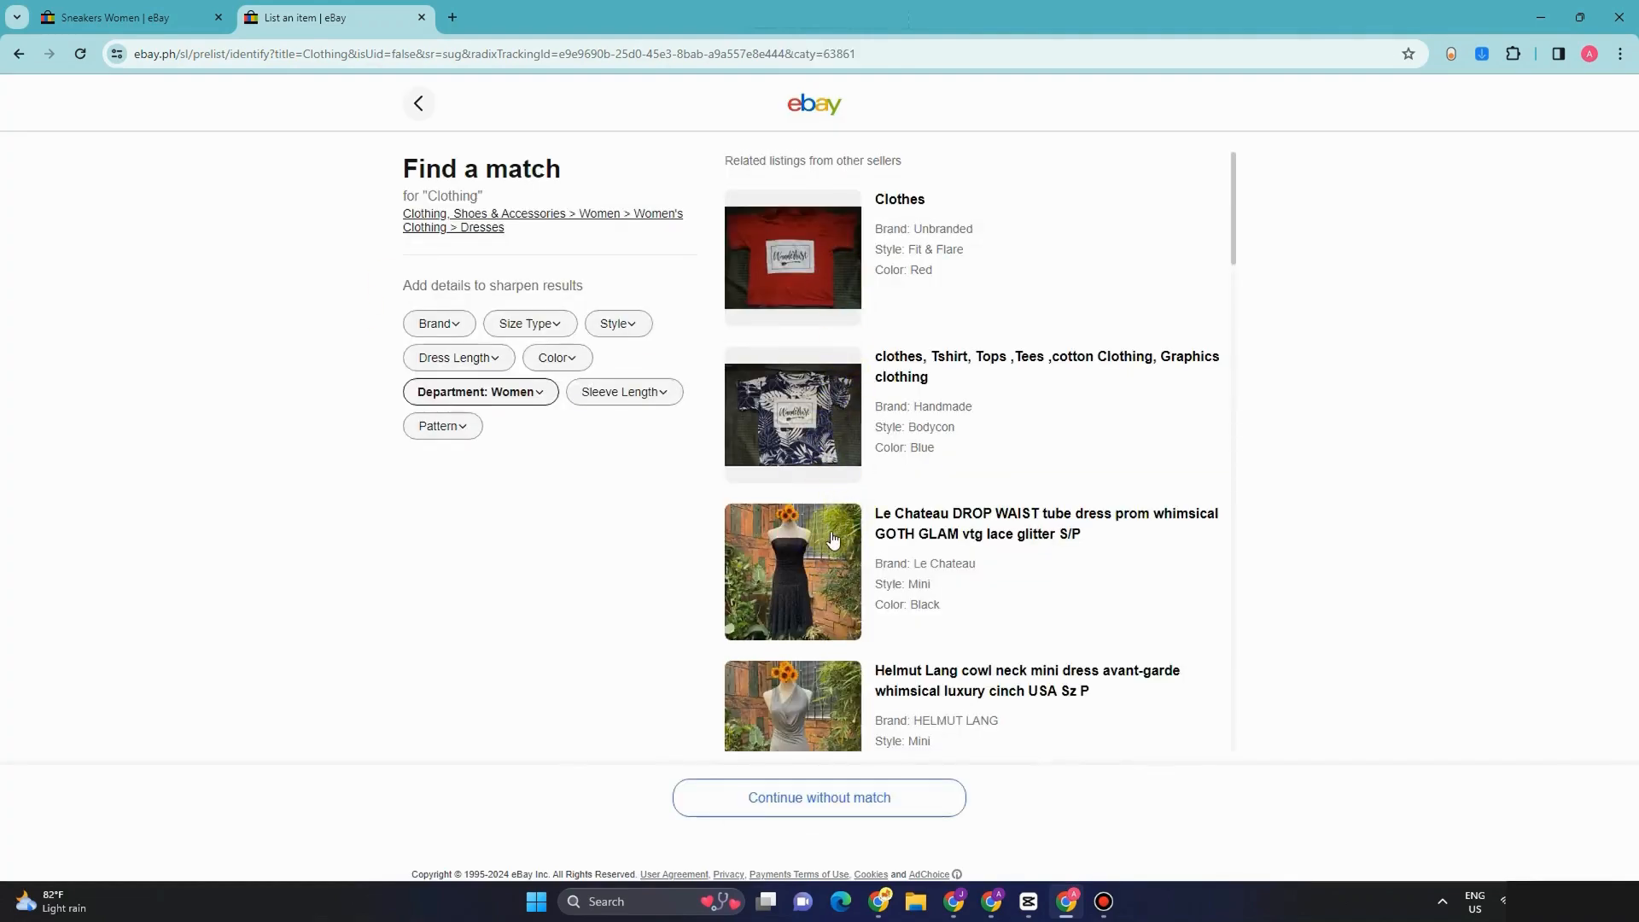
Step: Base the listing on the Zara summer floral midi satin dress with condition New with tags, and continue to the listing
scroll(849, 535, "down", 4)
scroll(902, 564, "down", 7)
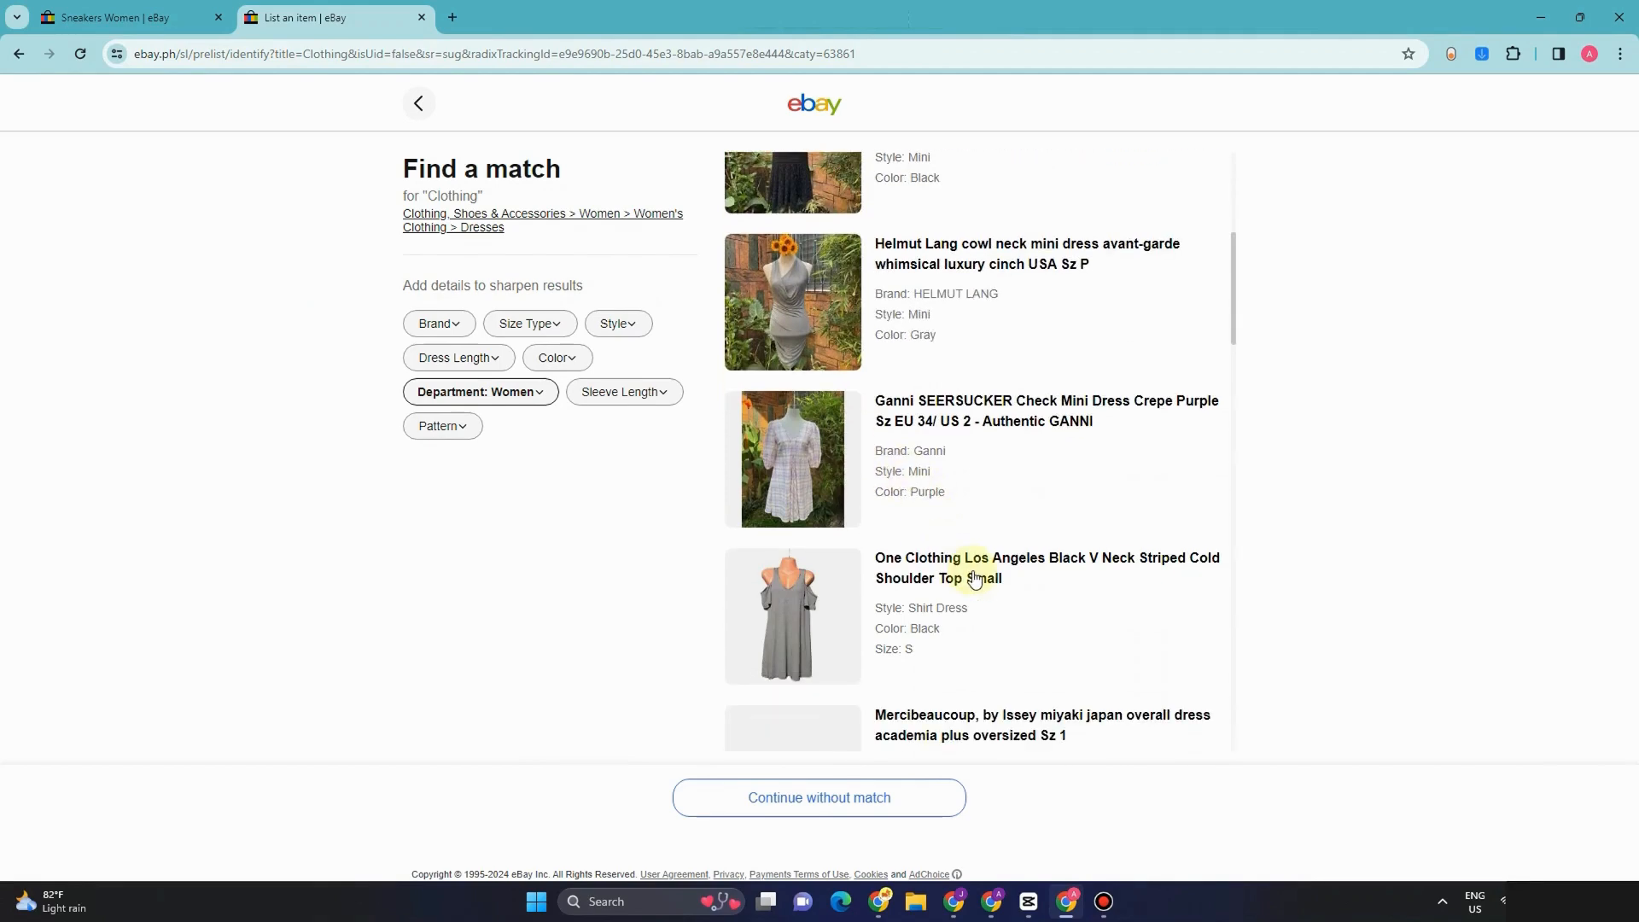
scroll(917, 540, "down", 4)
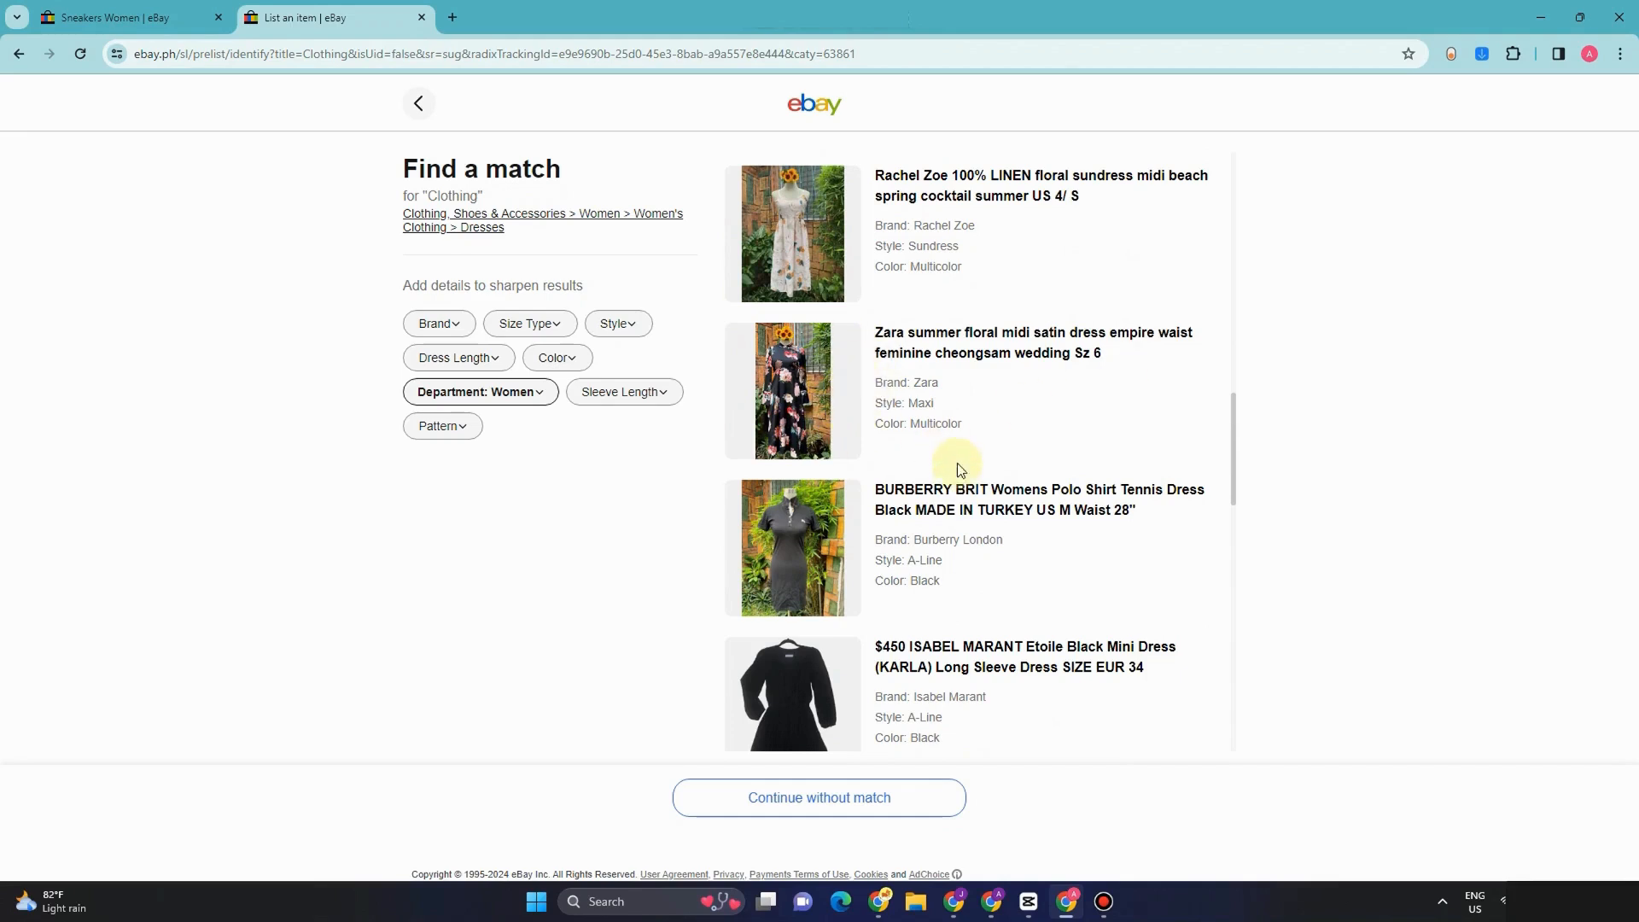
left_click(800, 389)
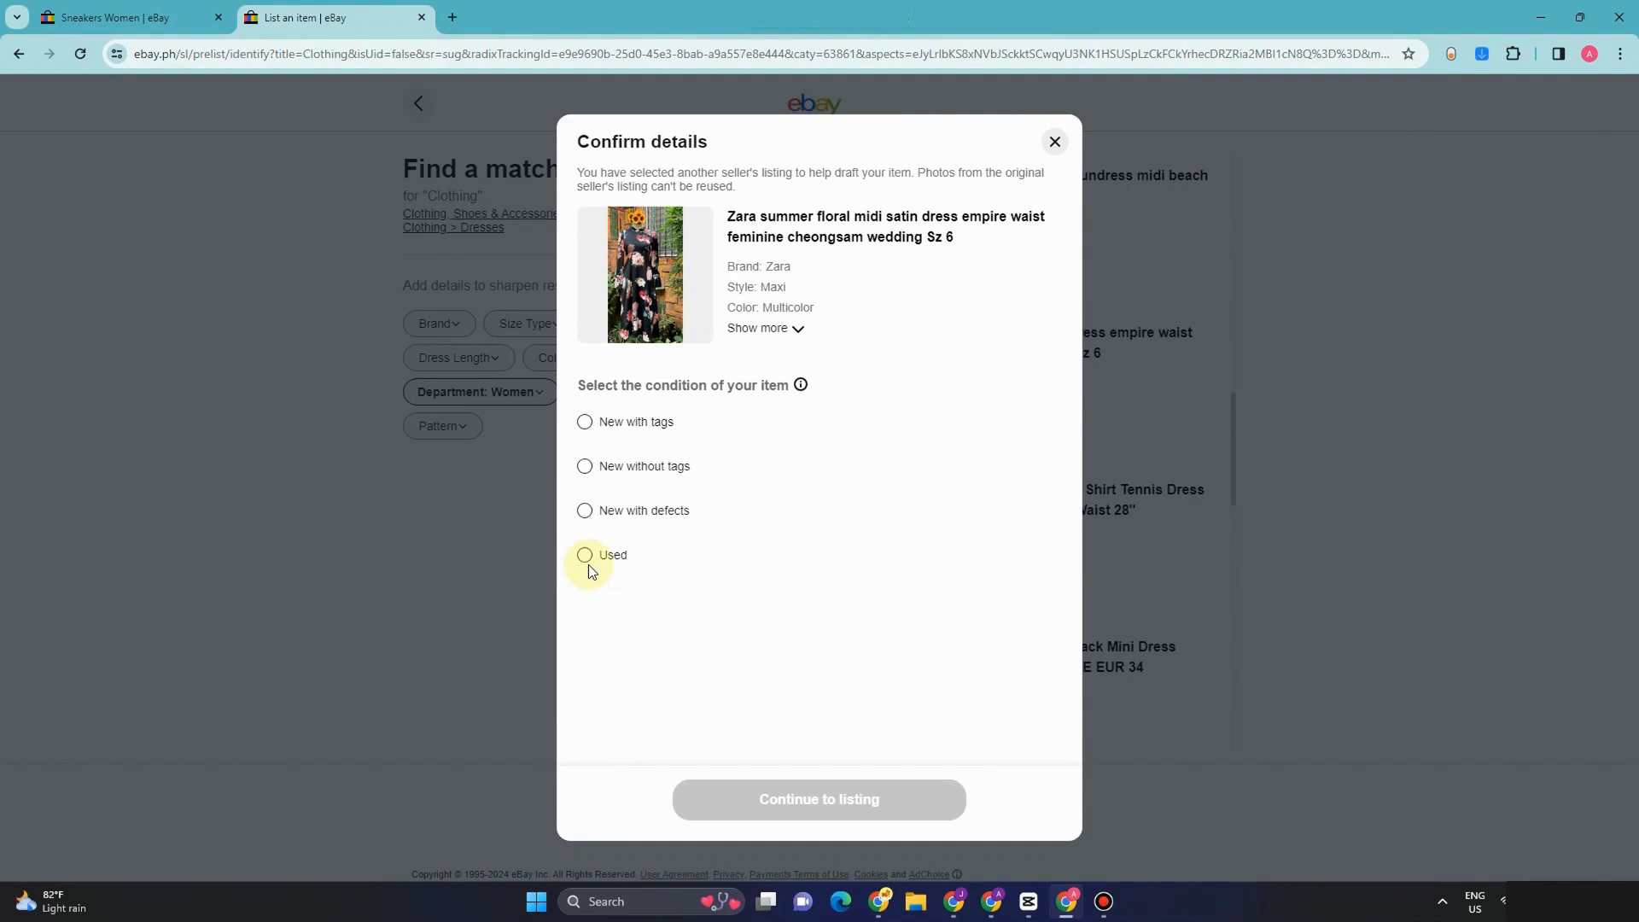
left_click(585, 422)
left_click(825, 799)
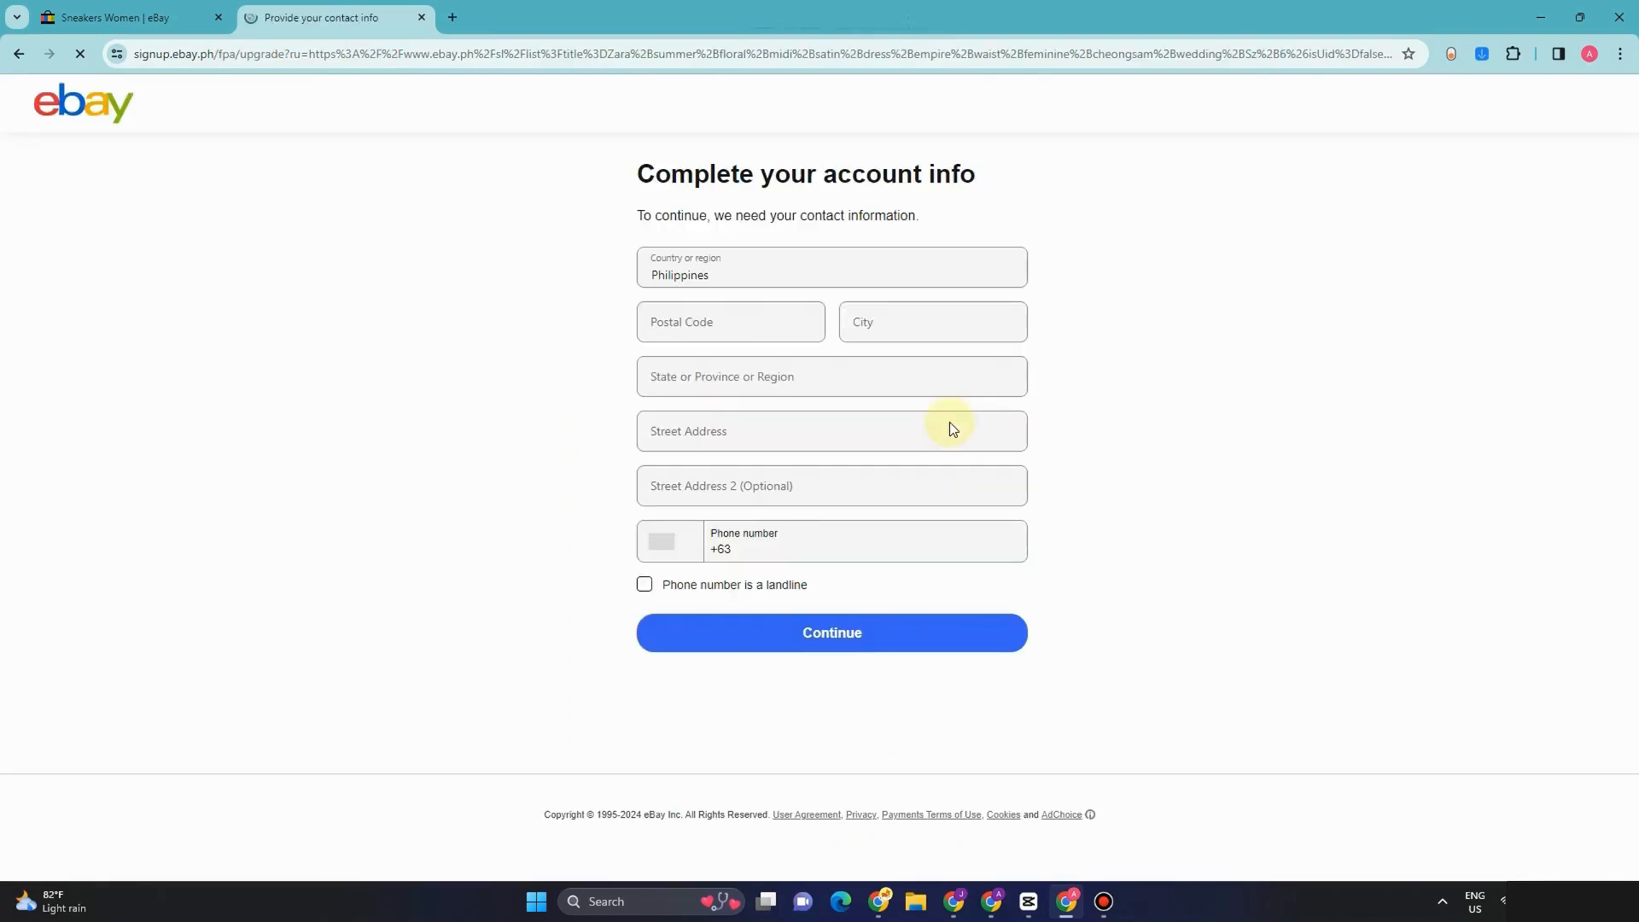
Step: Complete the account's contact information with country Philippines, the postal address and the phone details, and submit it
left_click(1008, 275)
left_click(704, 366)
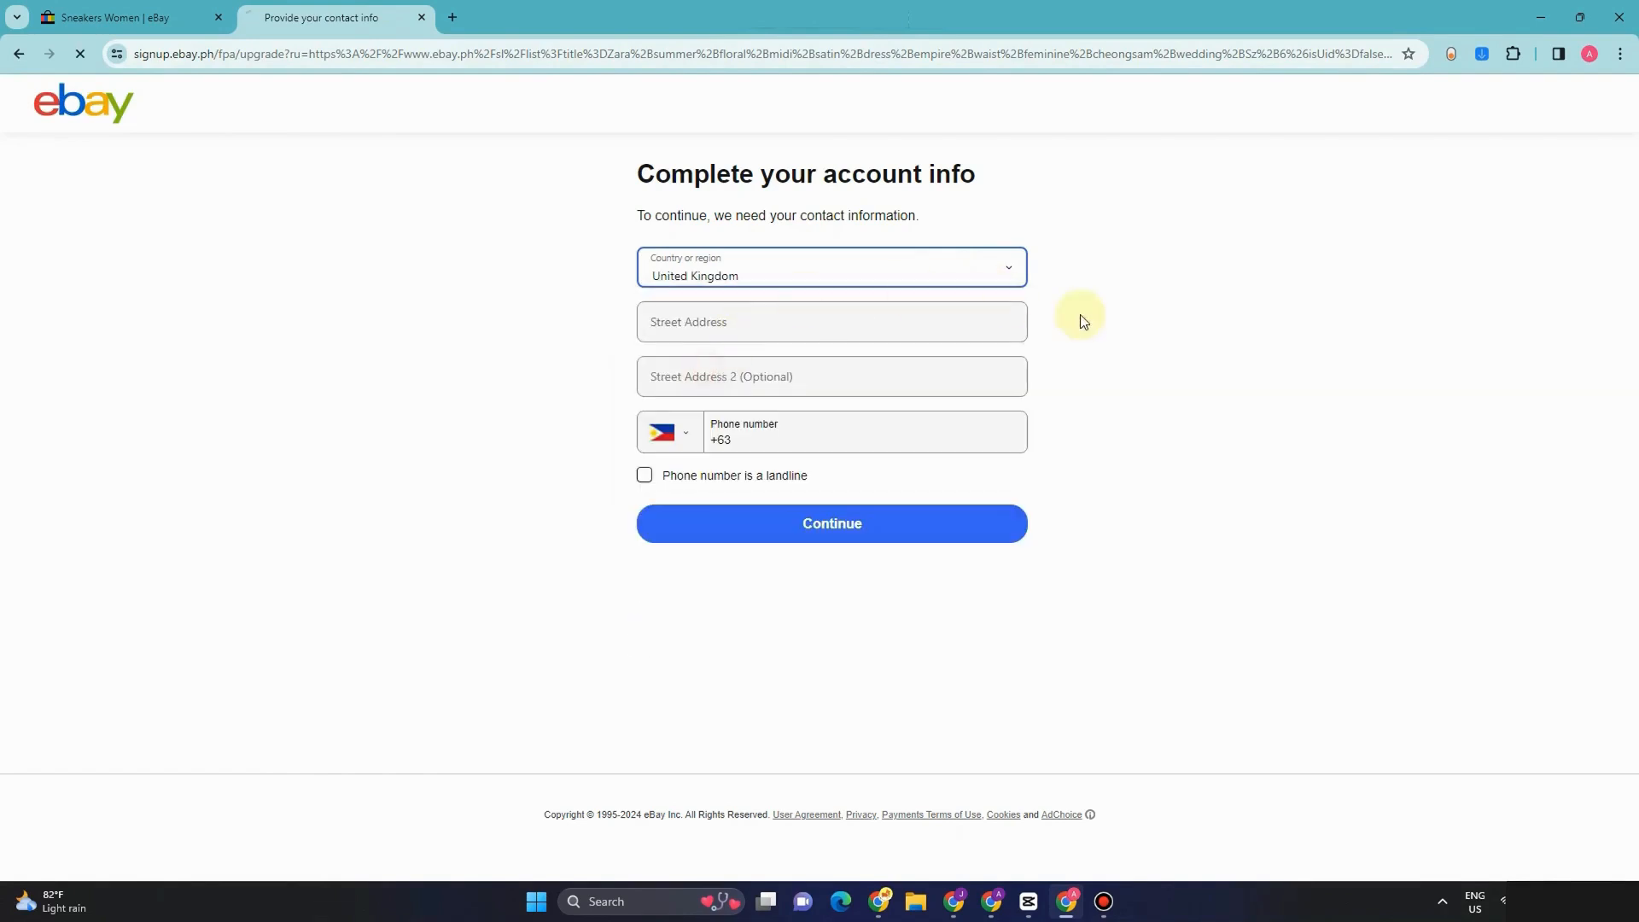
left_click(722, 333)
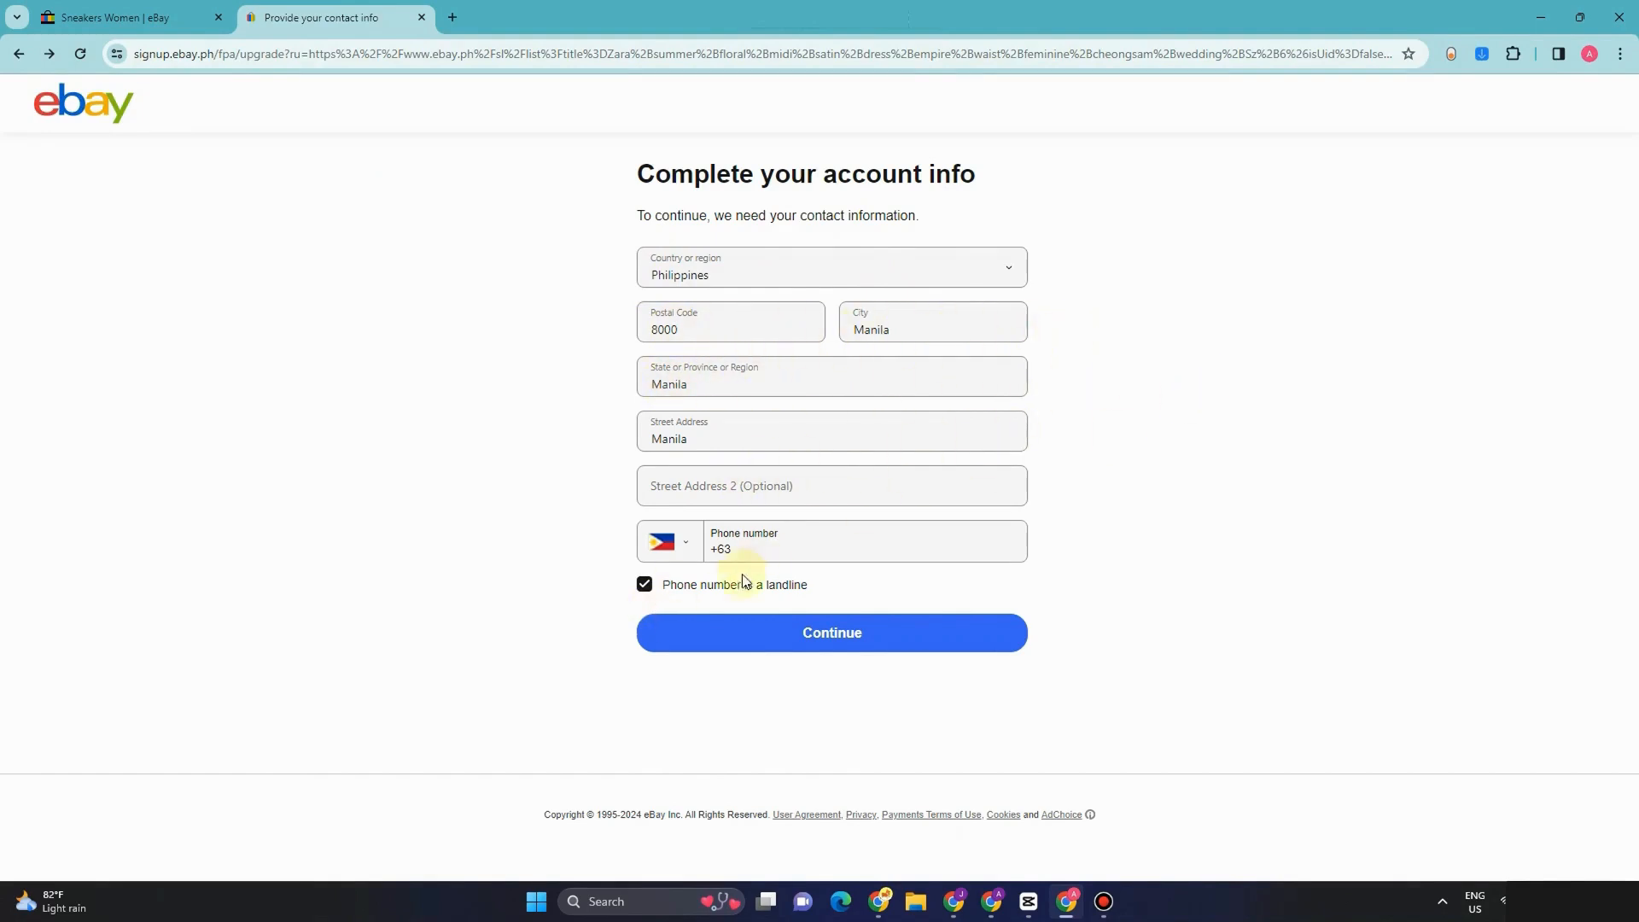
left_click(875, 647)
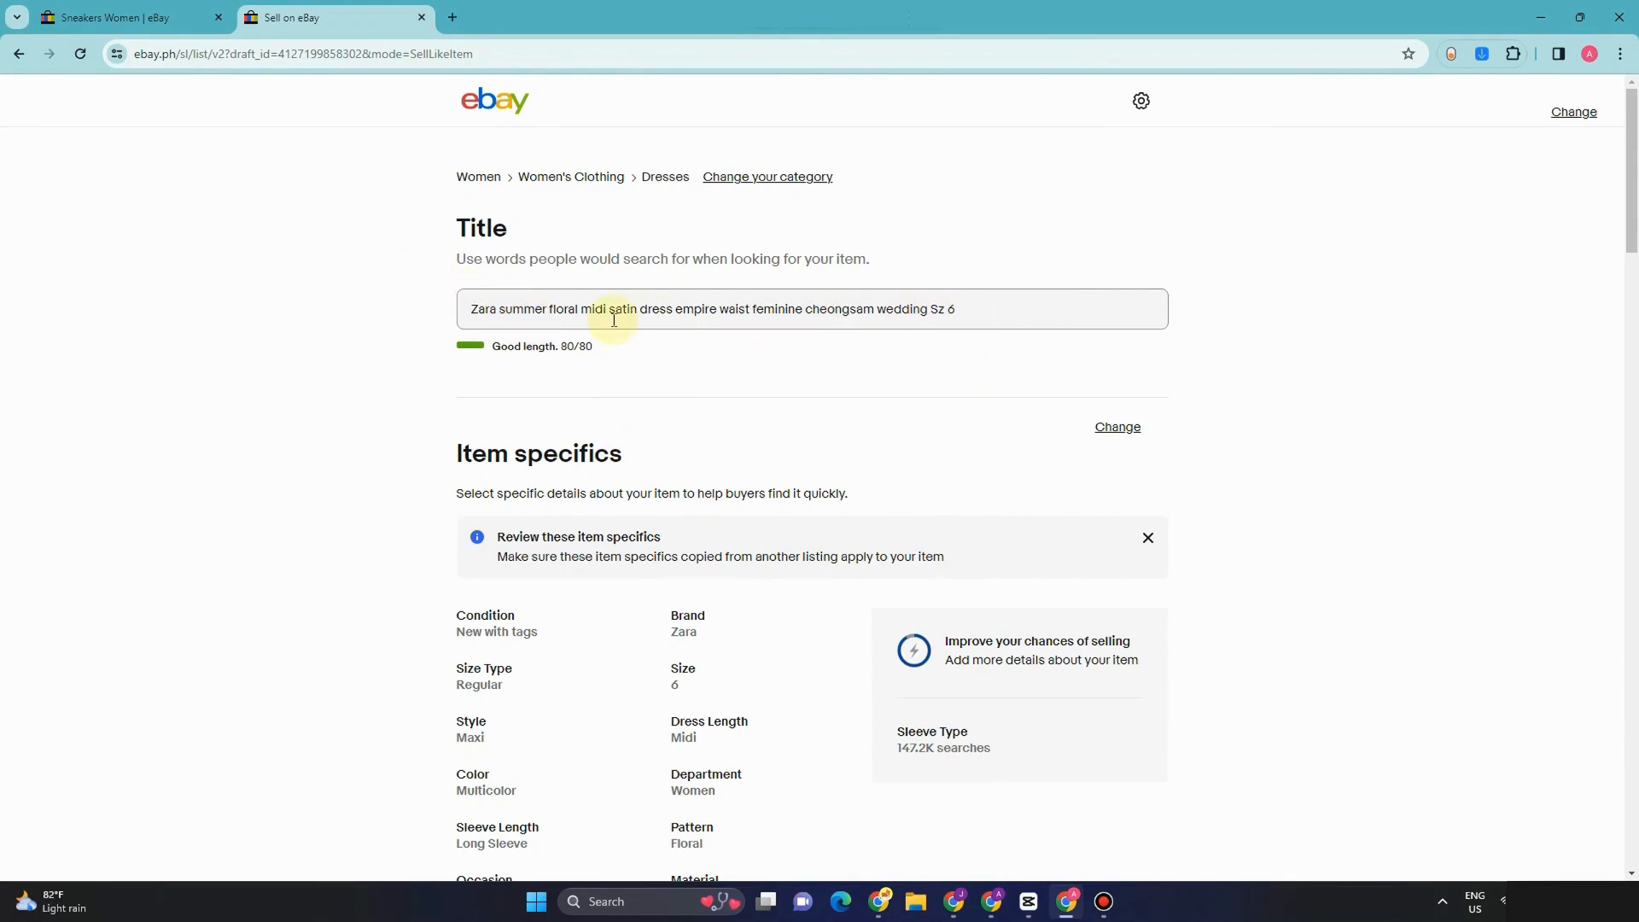
Step: Review the copied item specifics, open them for editing and set the brand to Unbranded
scroll(694, 437, "down", 2)
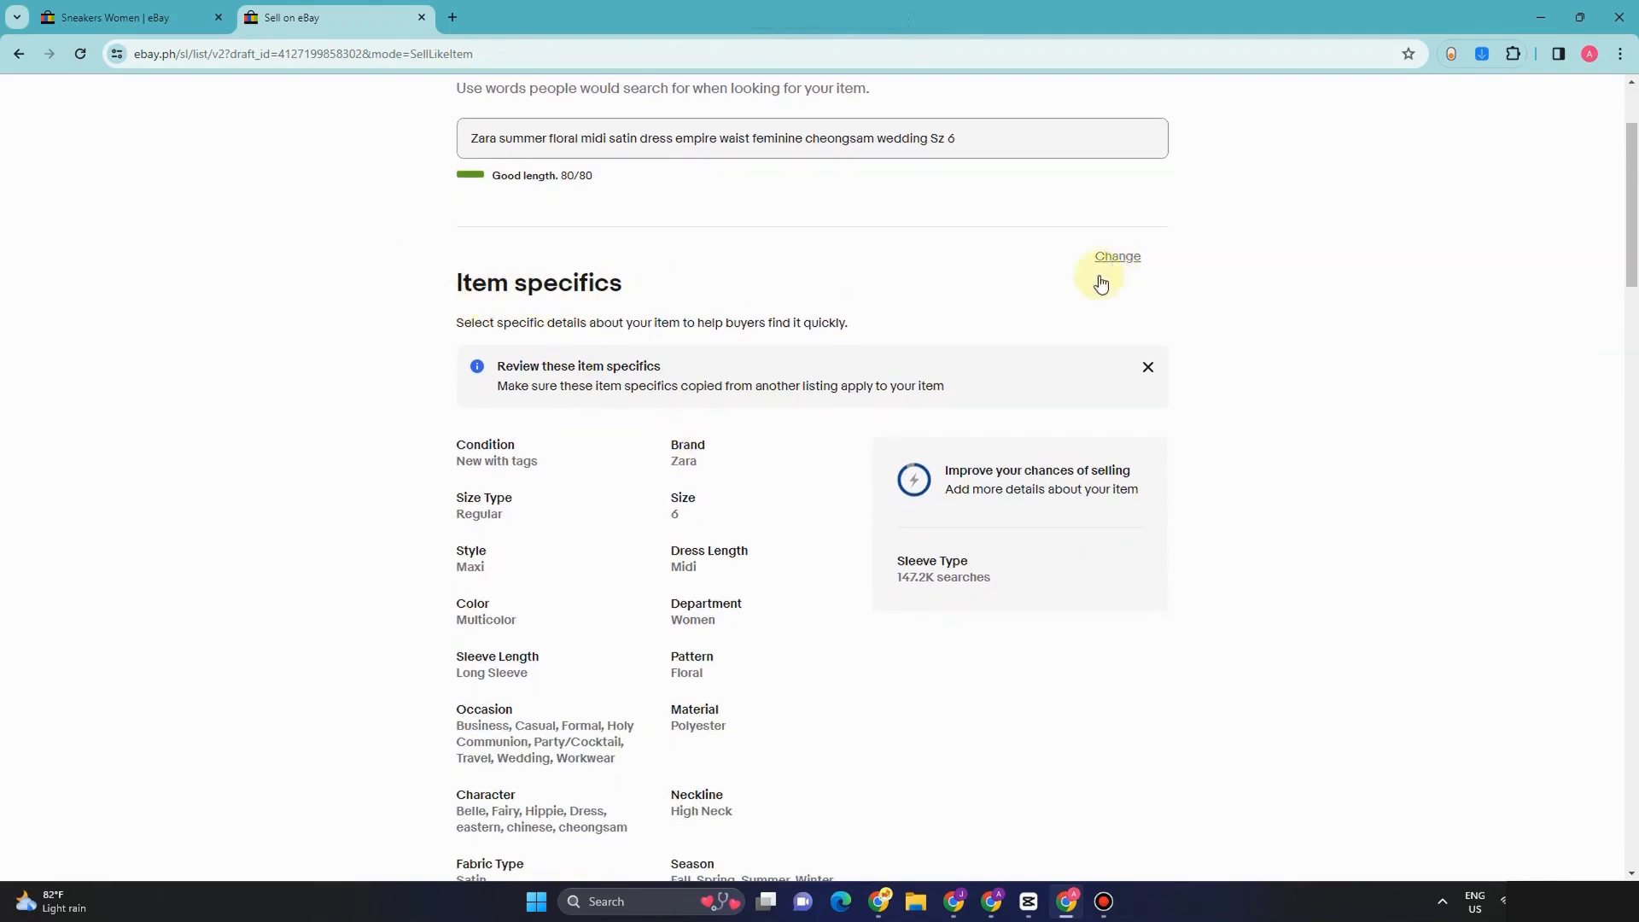
scroll(768, 410, "down", 1)
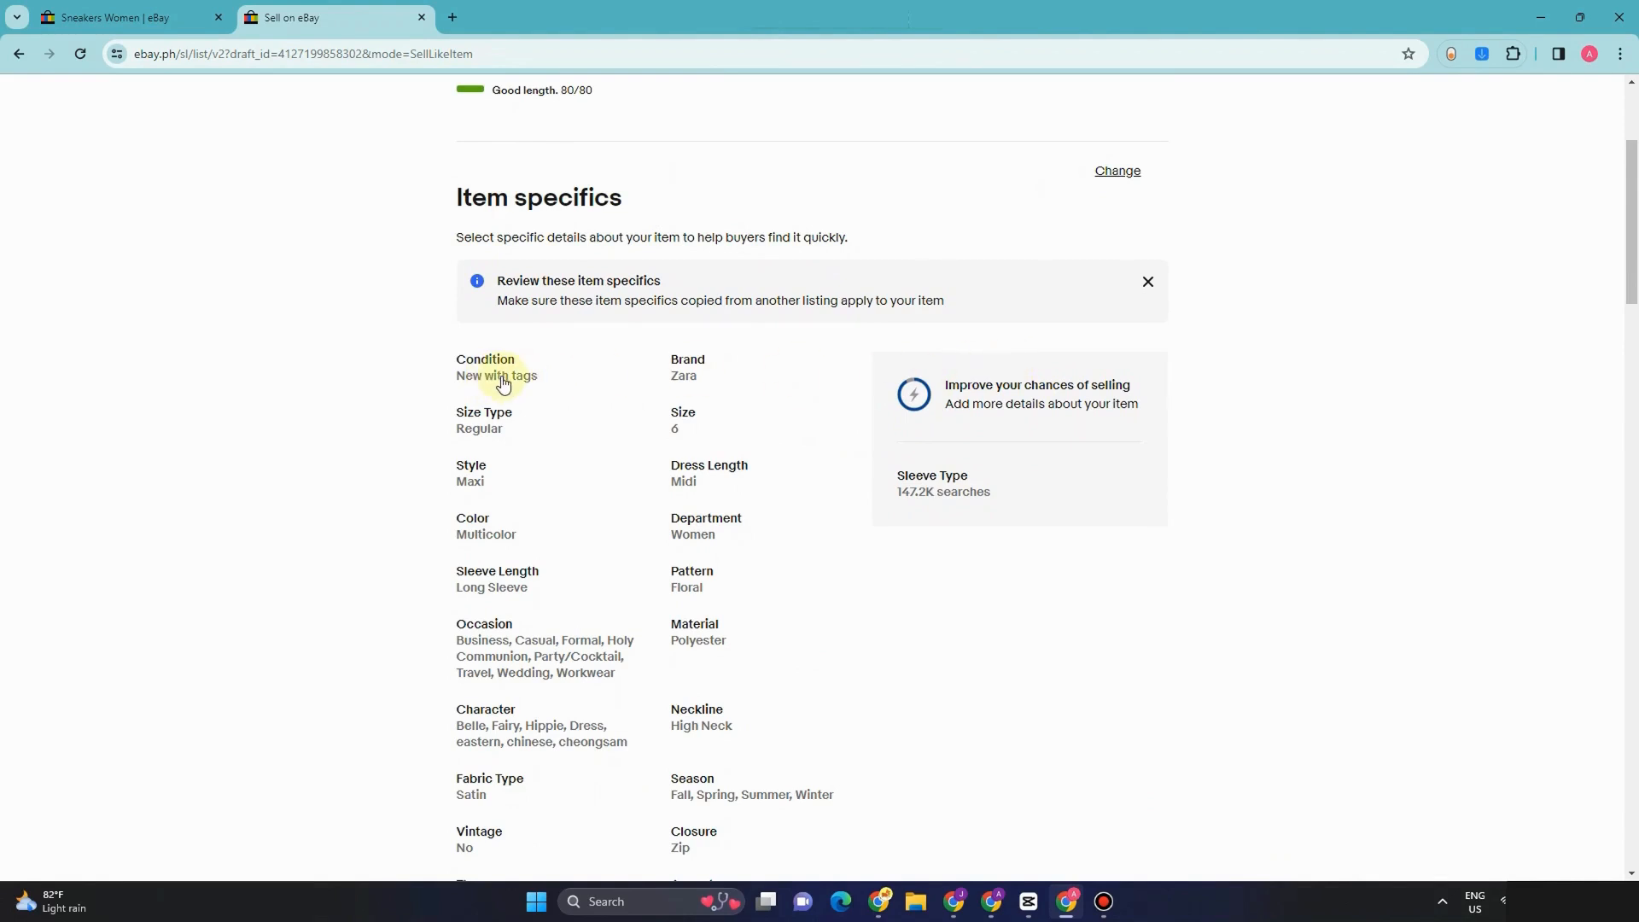
scroll(527, 447, "down", 1)
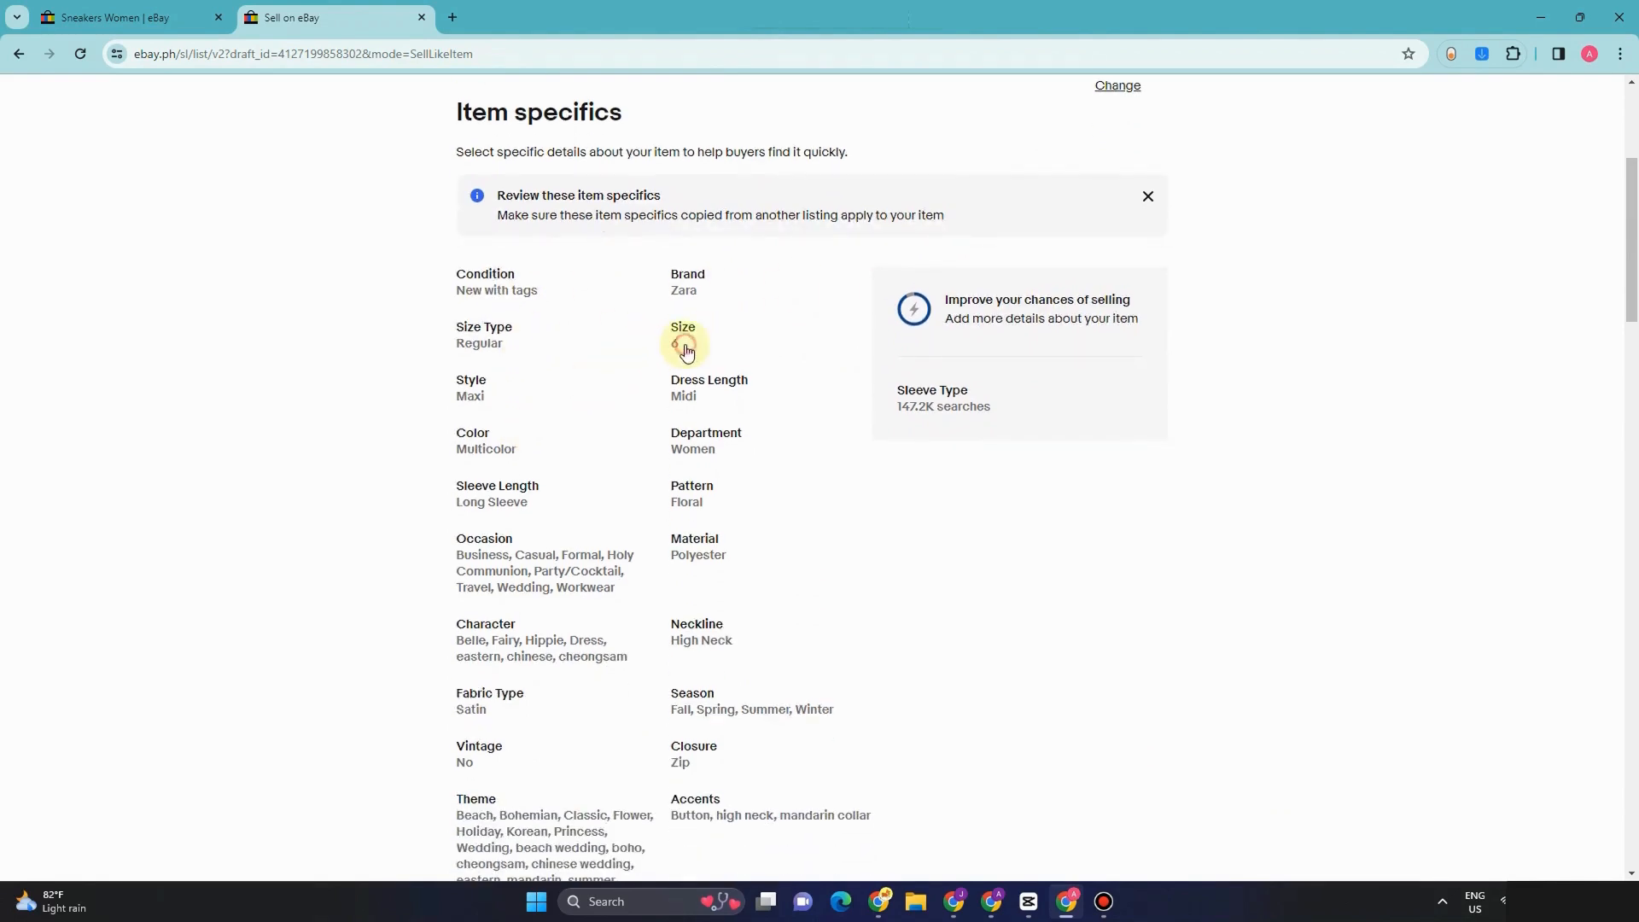
left_click(678, 342)
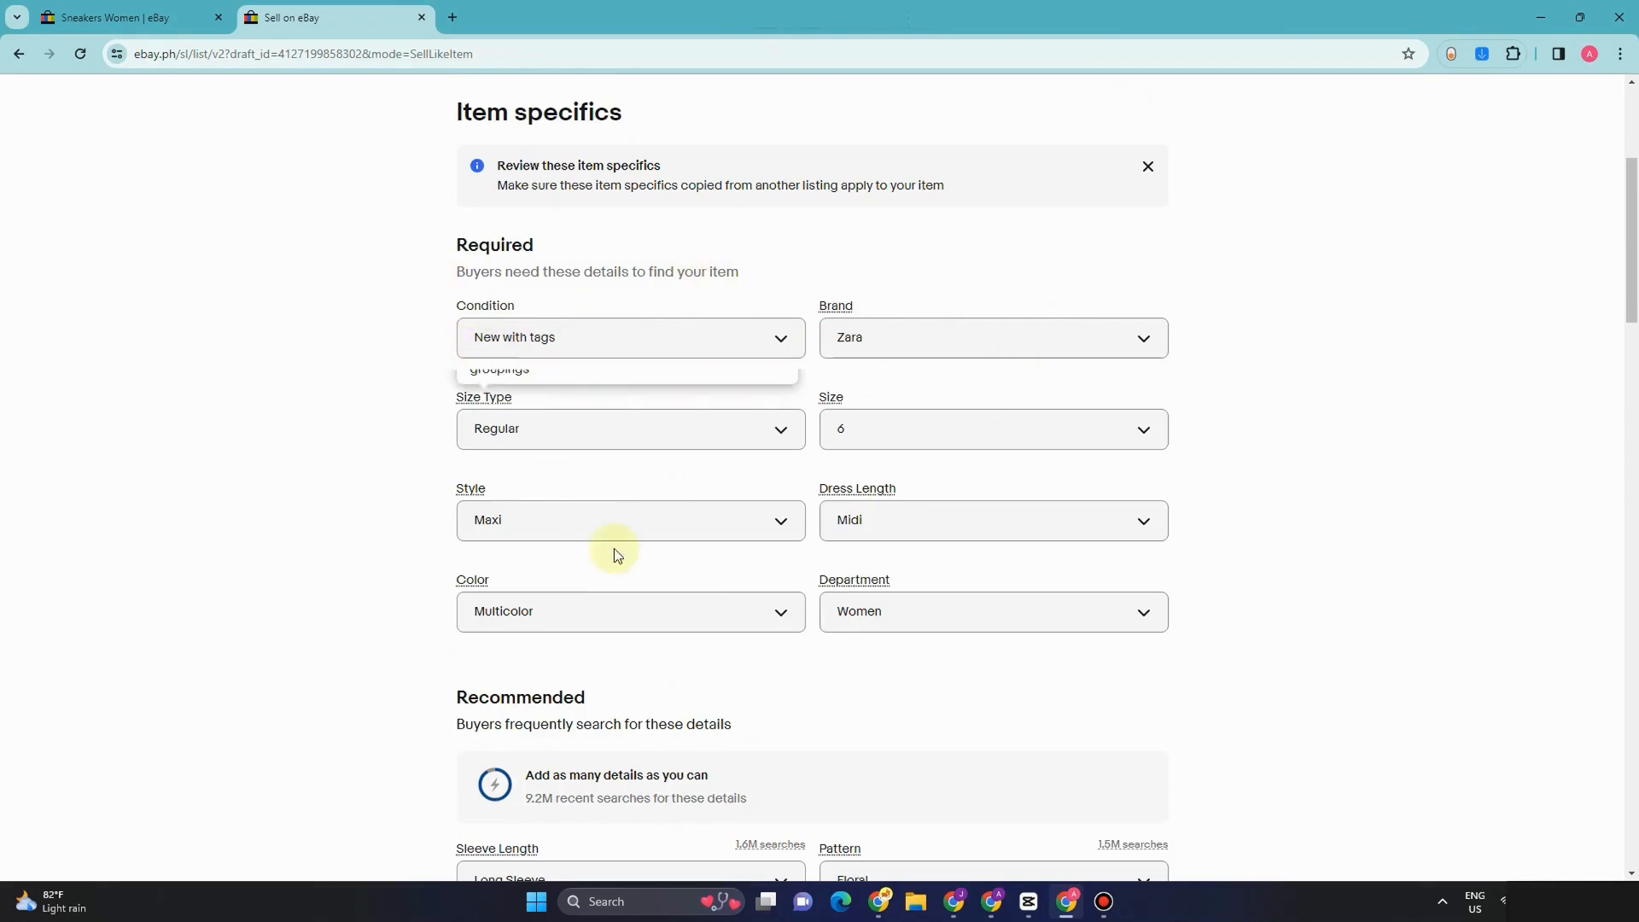
left_click(1131, 350)
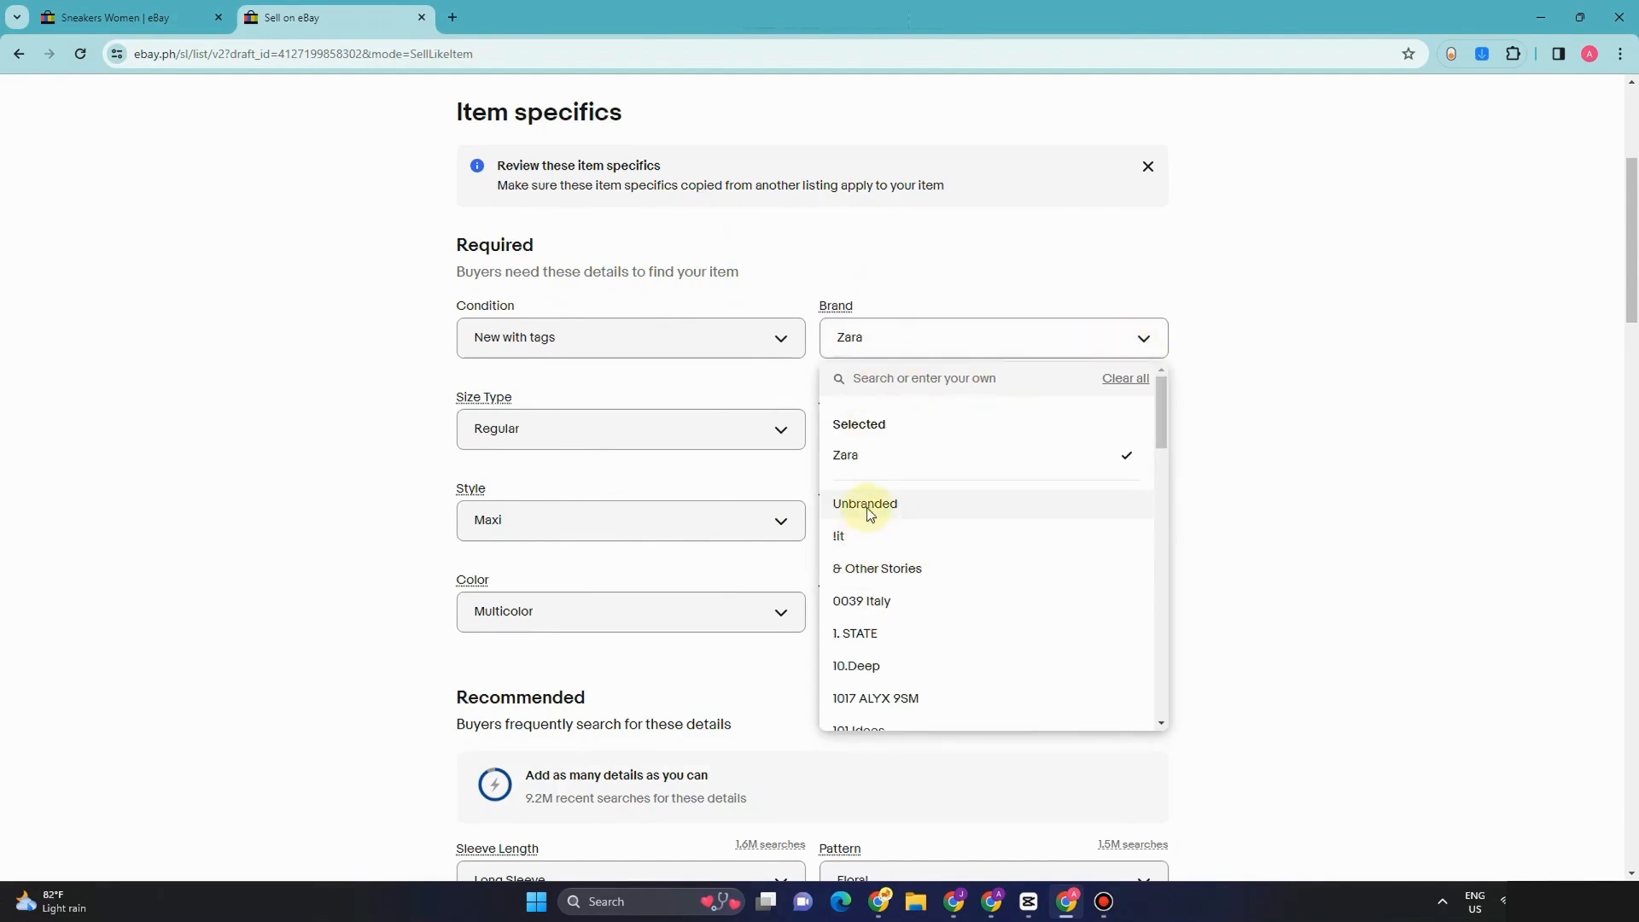
left_click(867, 506)
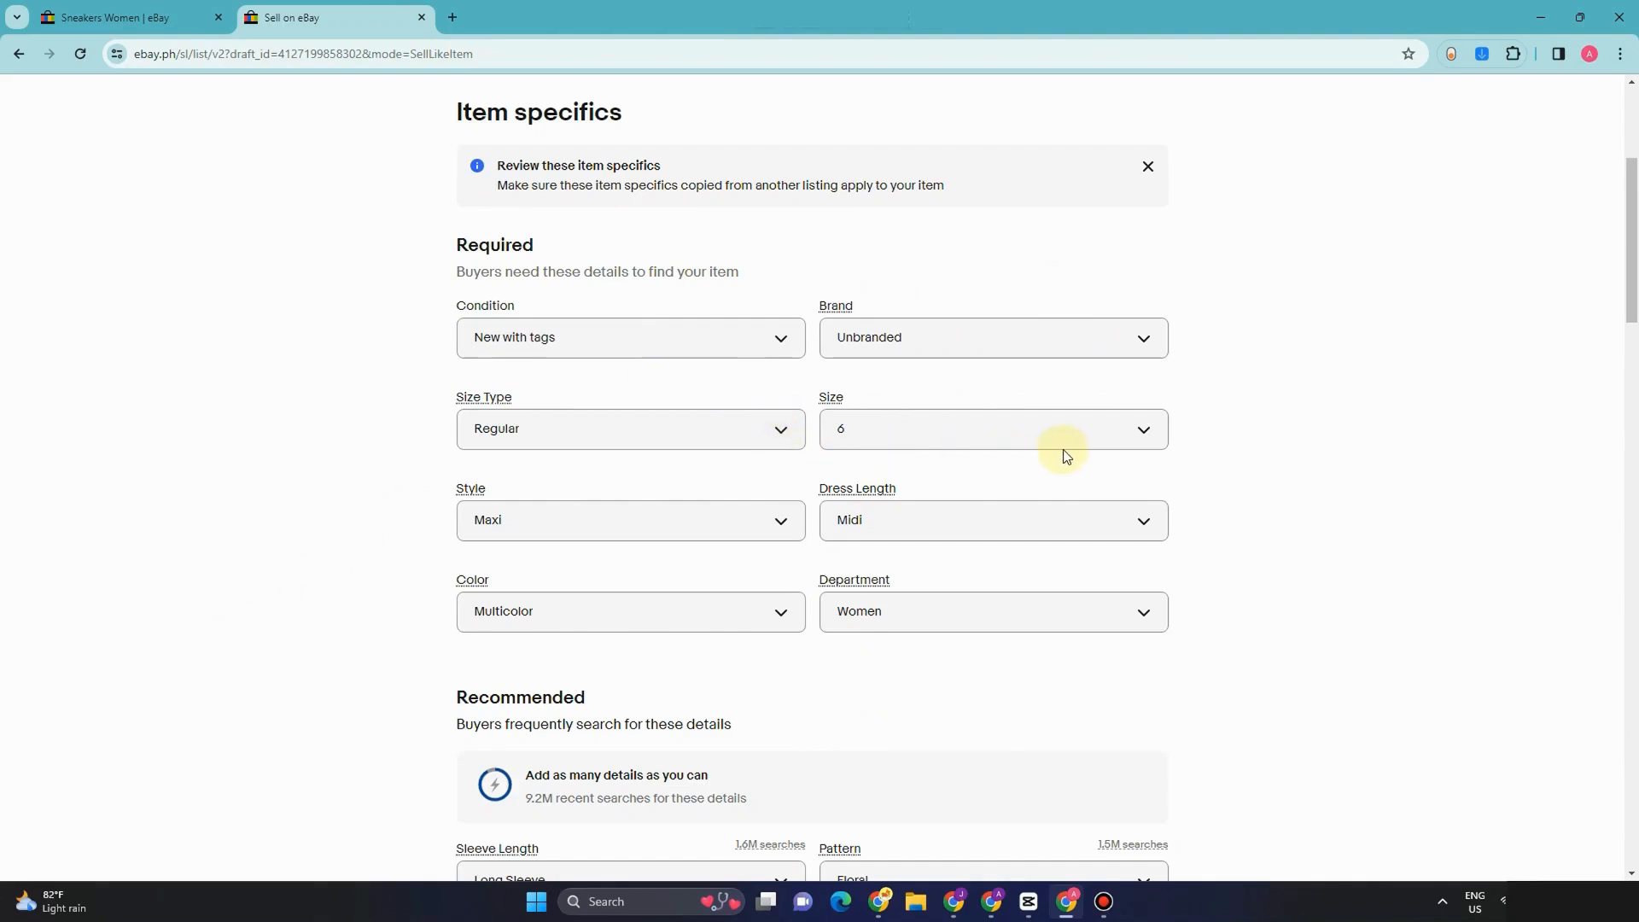
Step: Set the dress size to M in the required item specifics and check the style options
left_click(1145, 440)
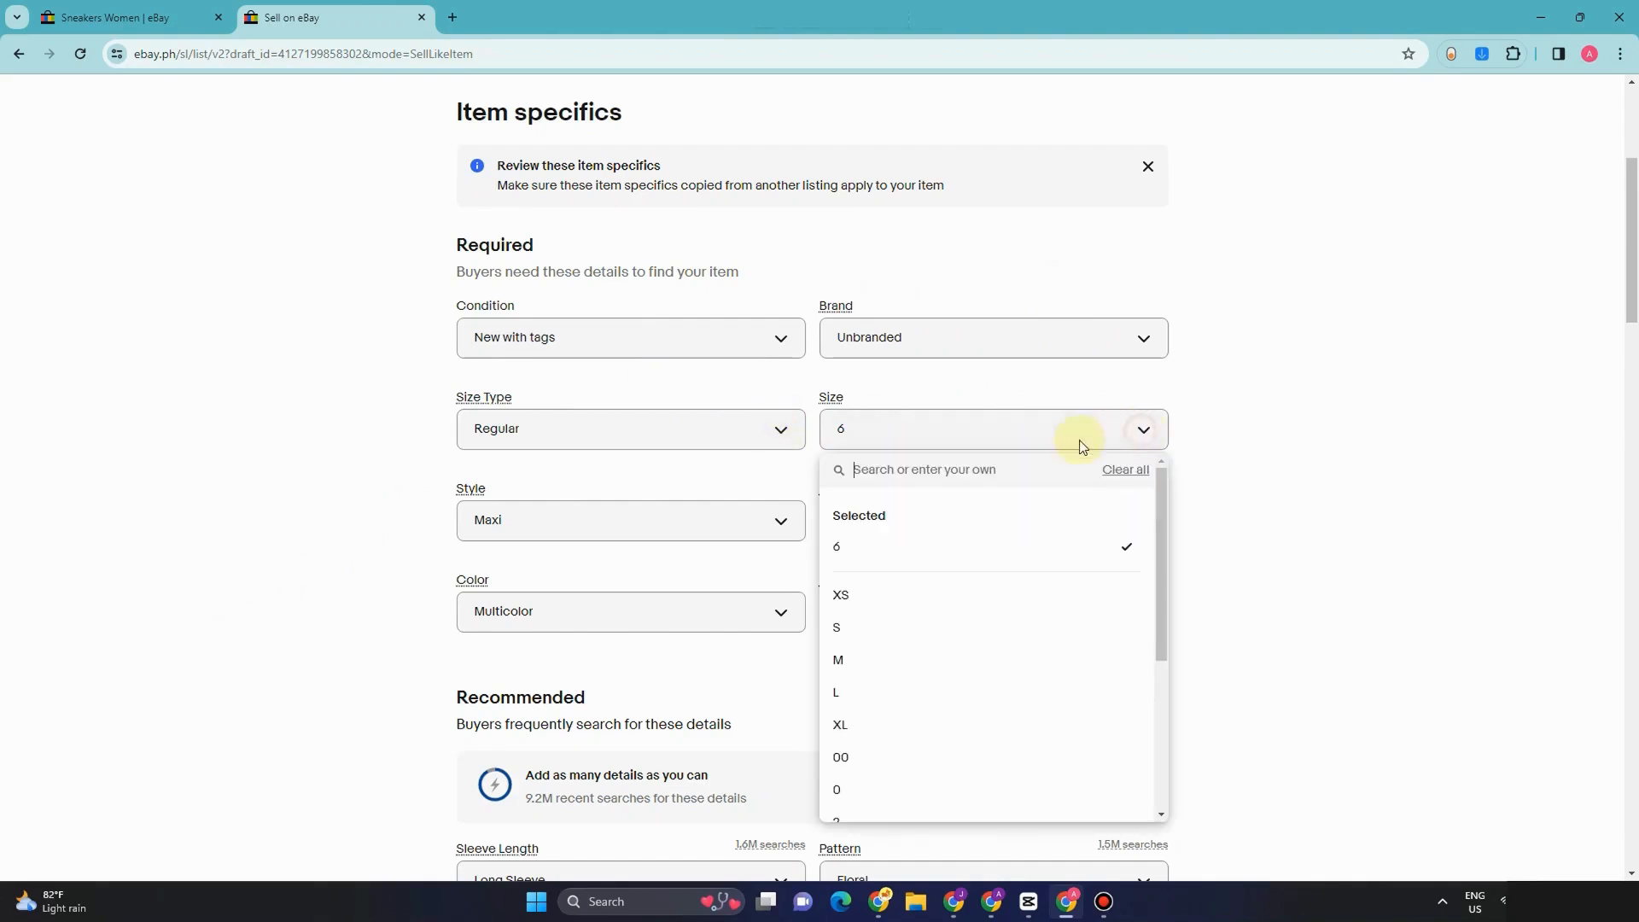
left_click(888, 660)
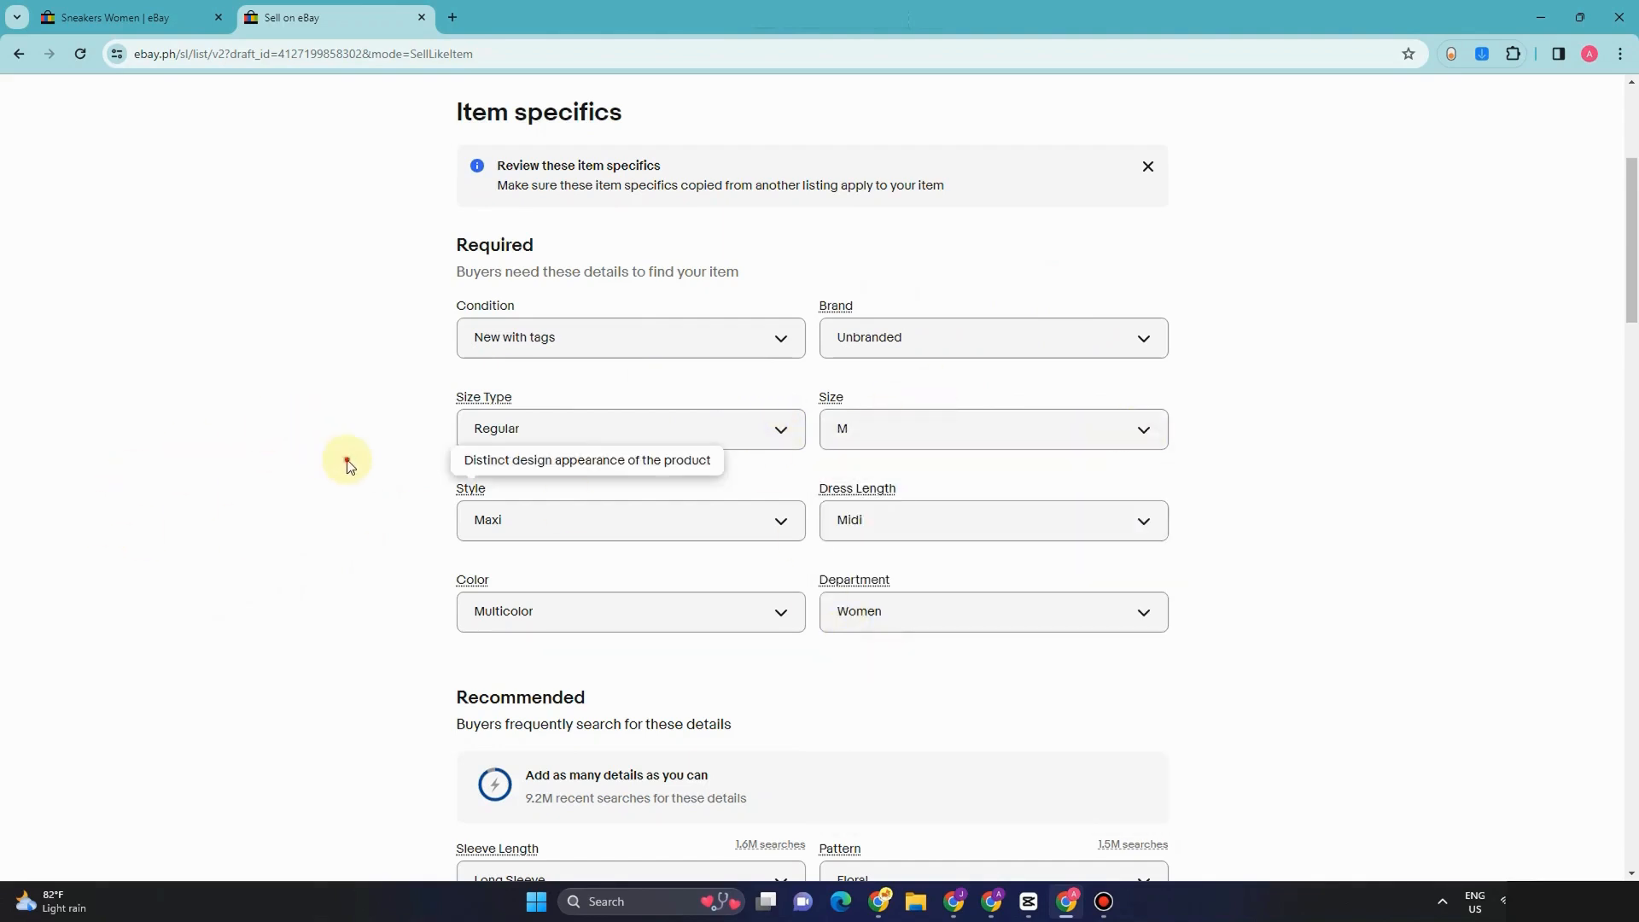
left_click(781, 523)
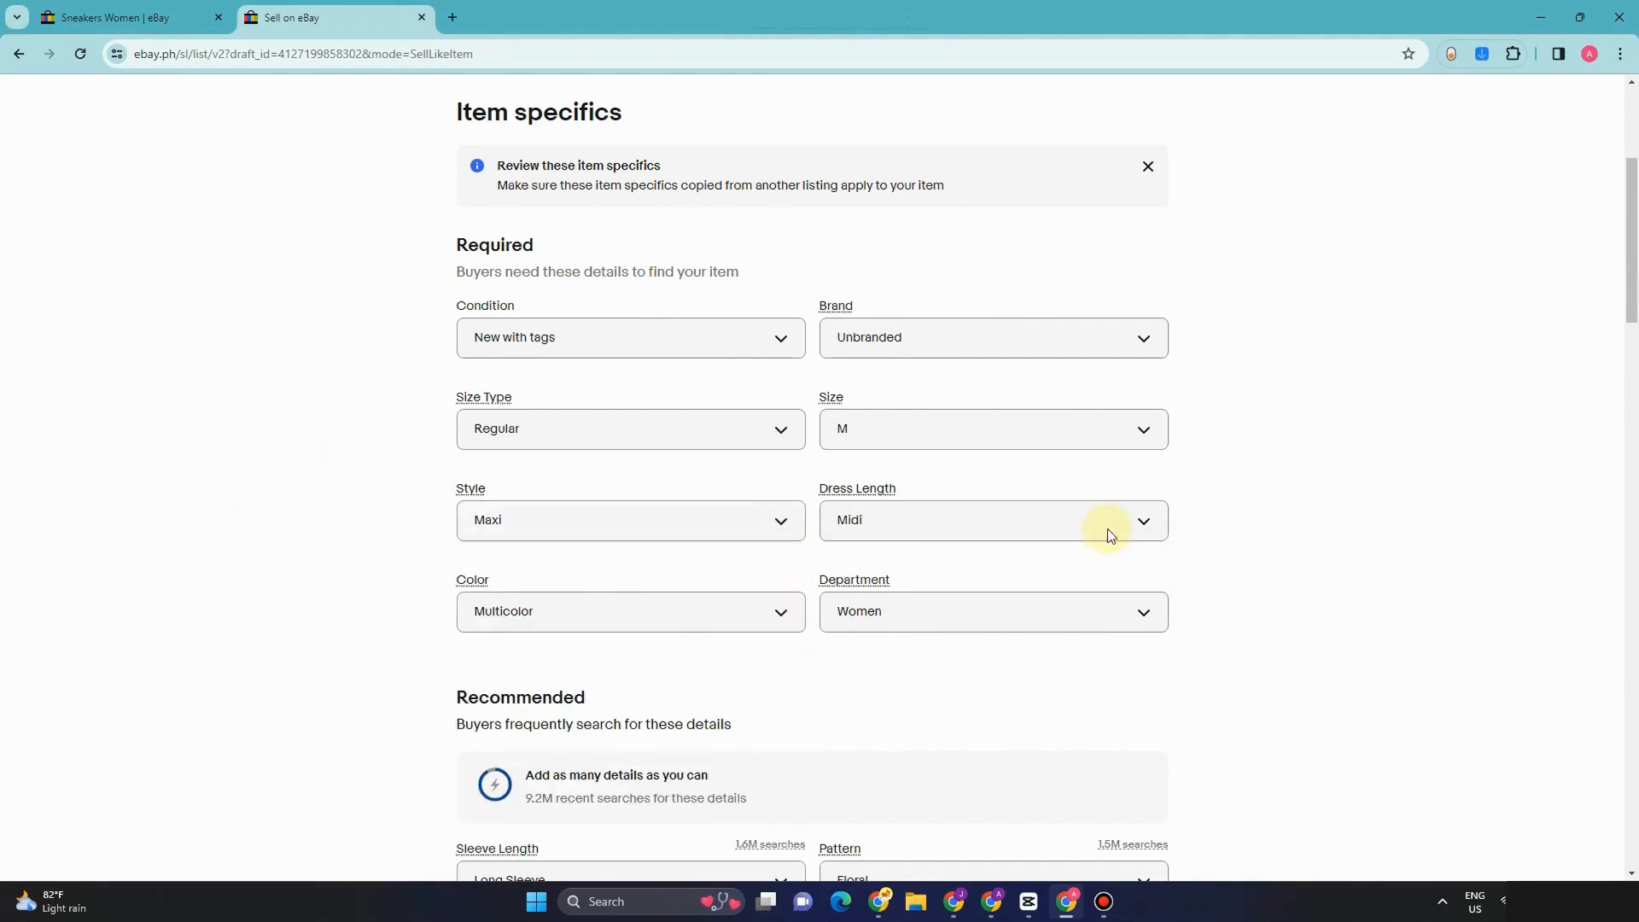
Step: Check the dress length options and set the dress color to Beige in the required item specifics
left_click(1142, 524)
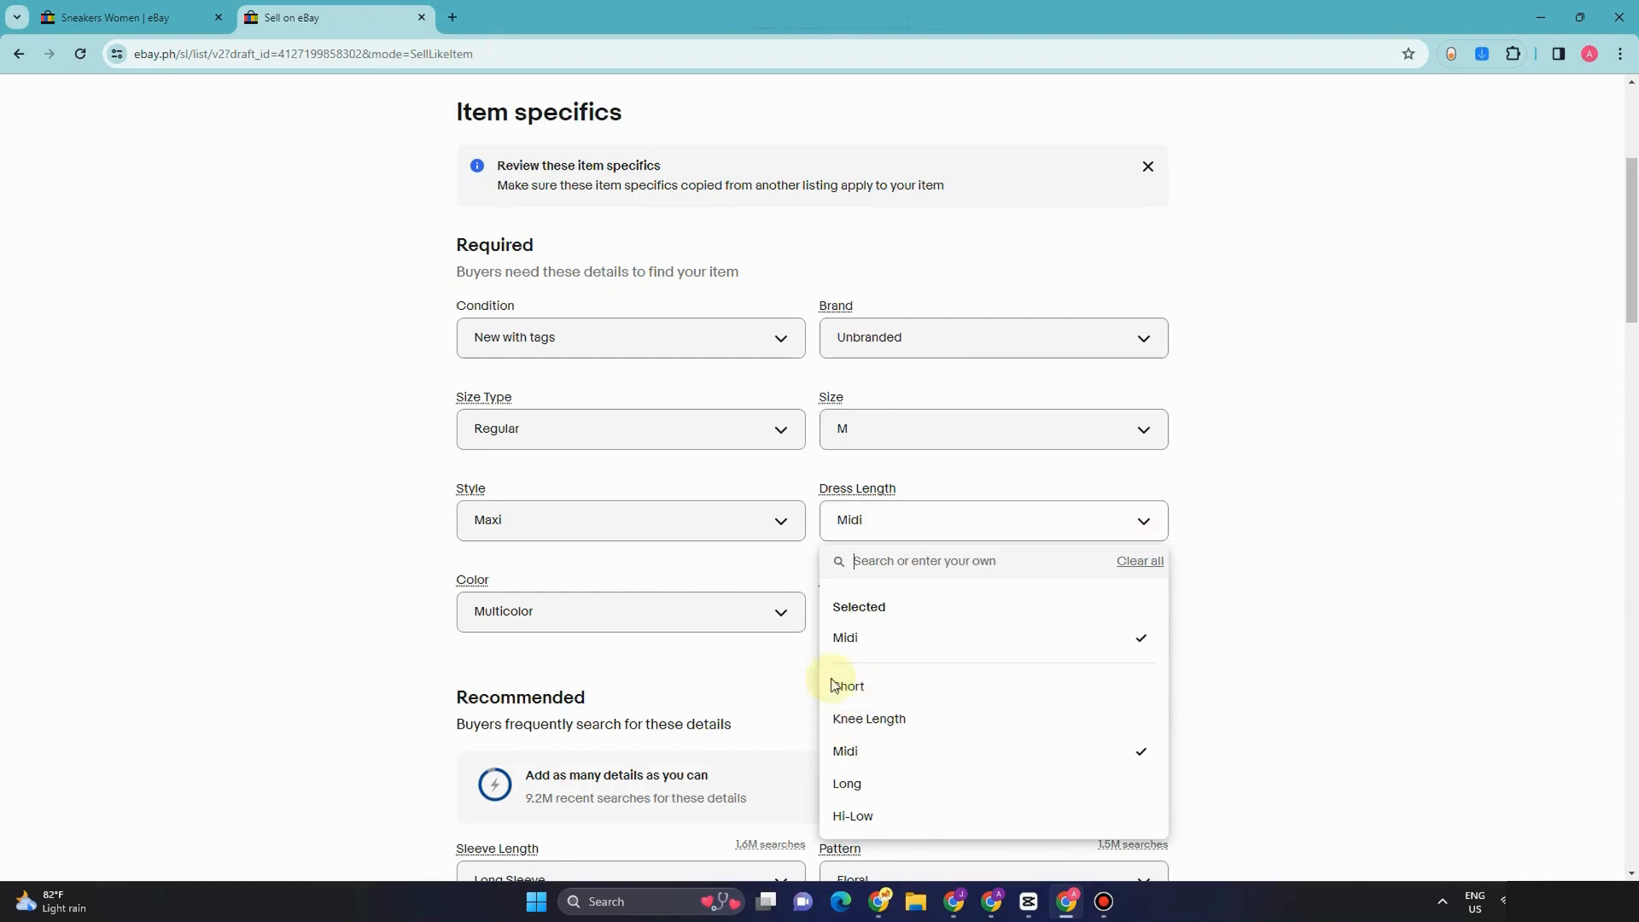
left_click(1277, 683)
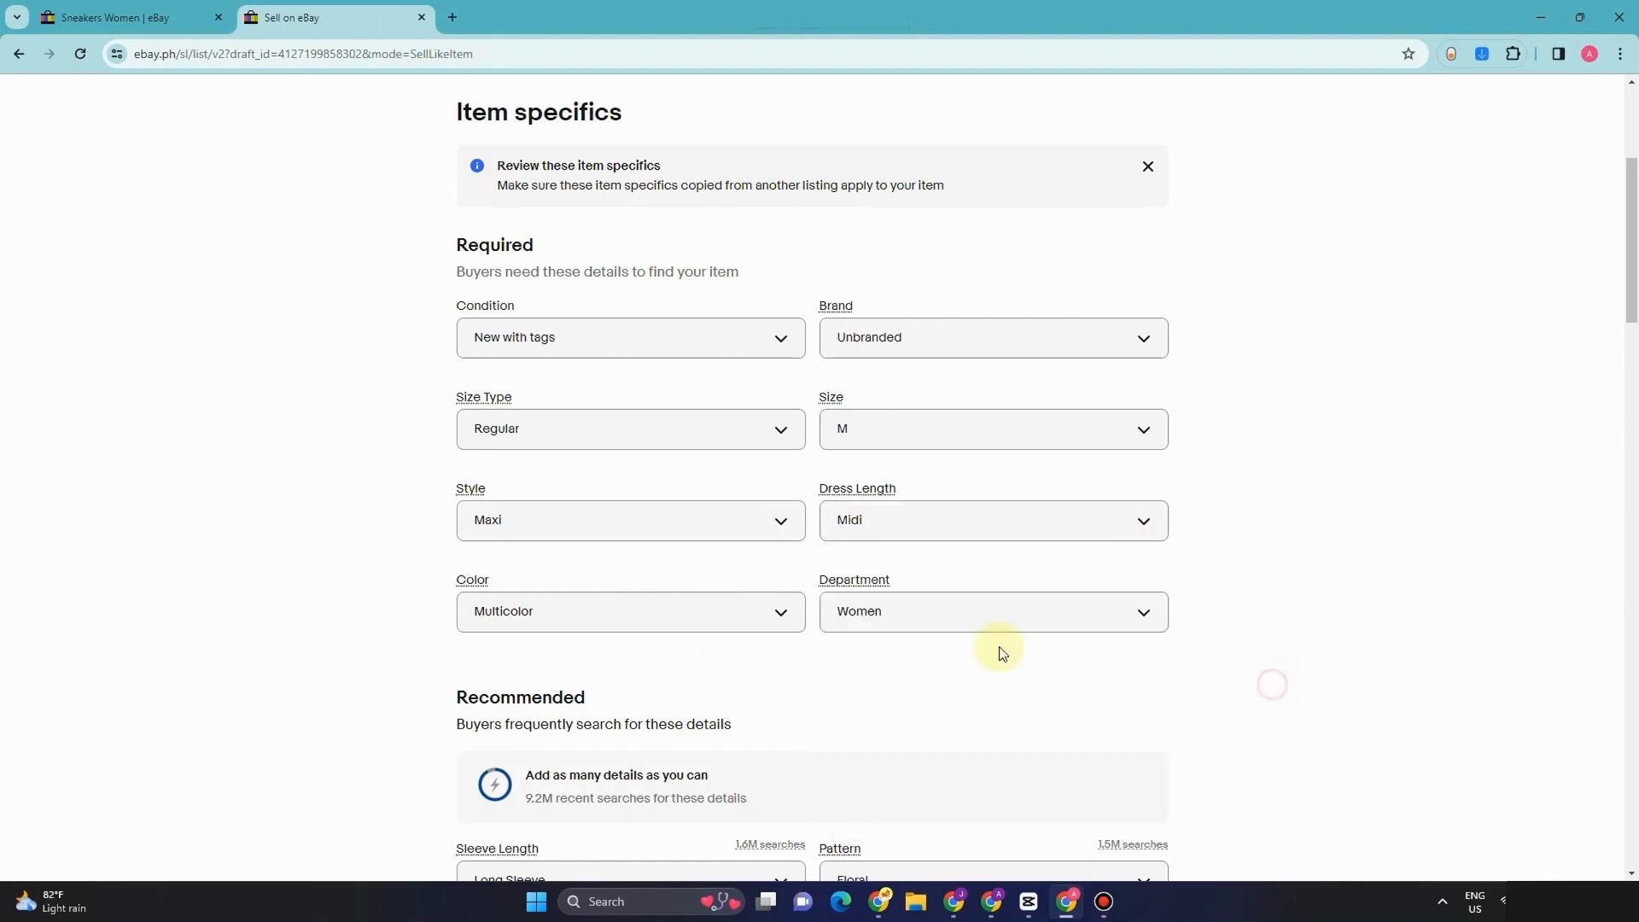
left_click(781, 615)
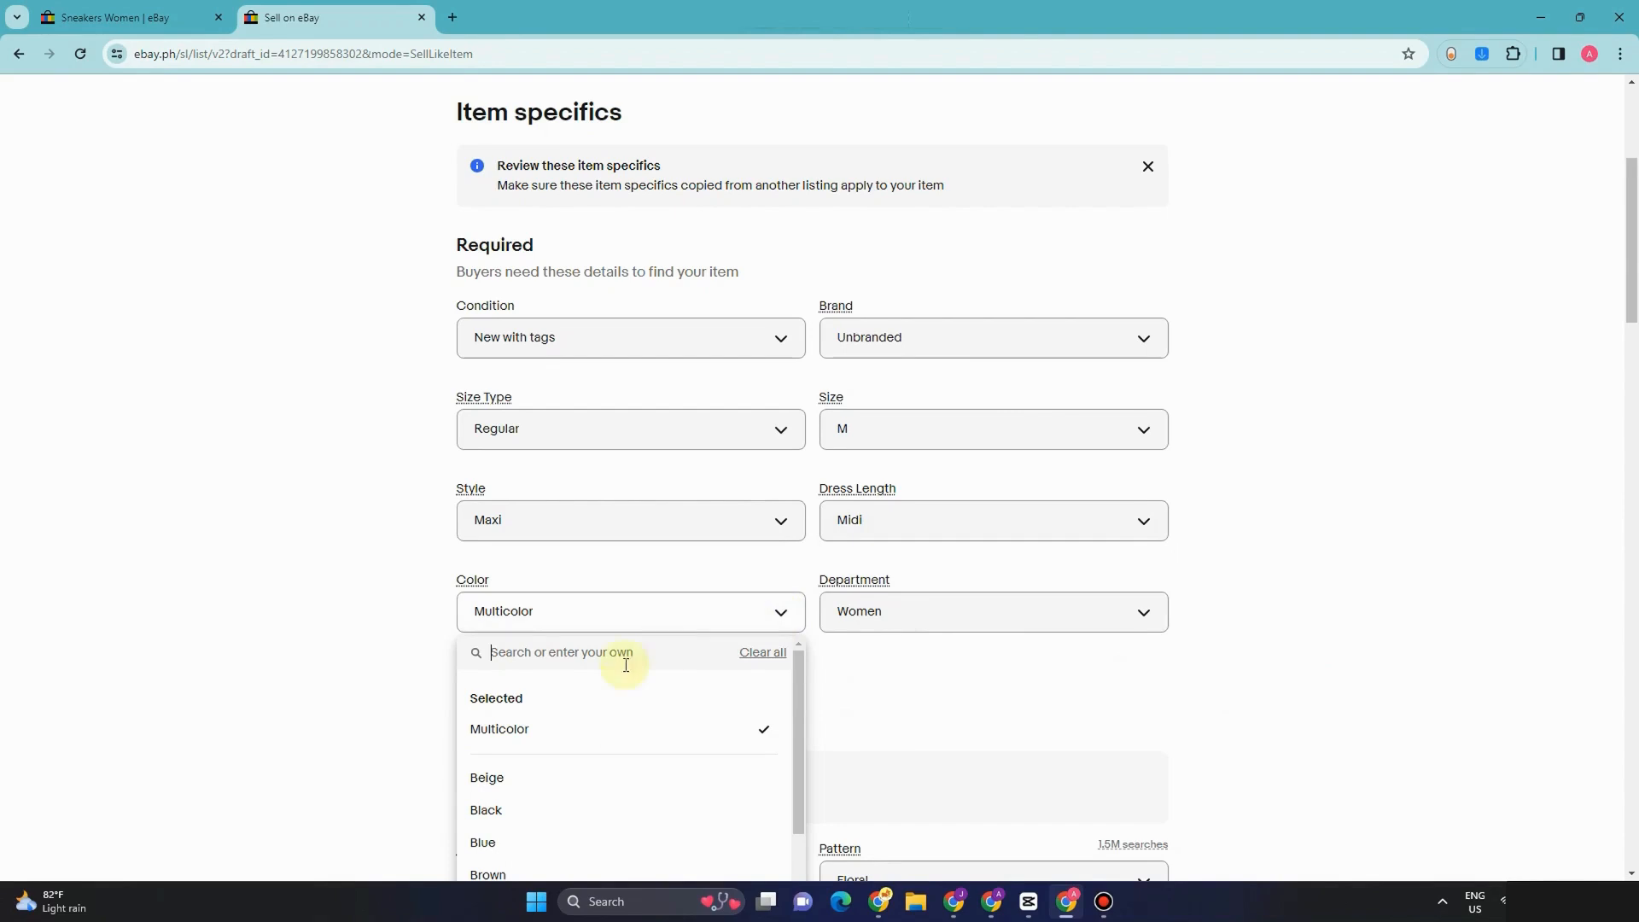
left_click(565, 782)
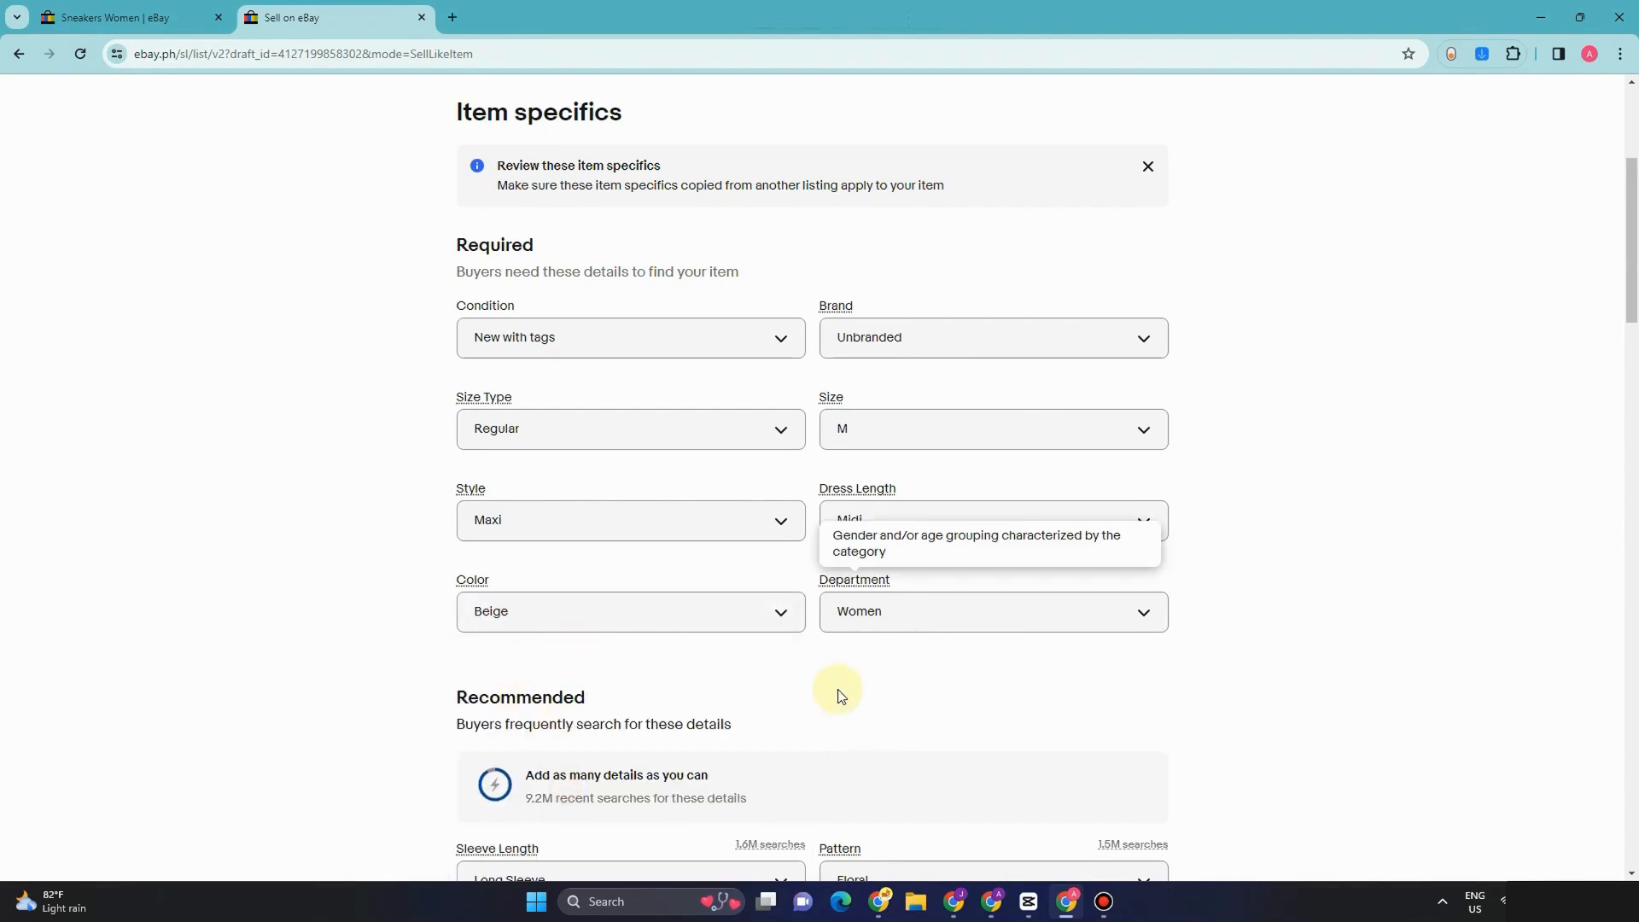
Step: Check the sleeve length and pattern options in the recommended details and dismiss the photo tips
scroll(854, 623, "down", 2)
scroll(927, 516, "down", 1)
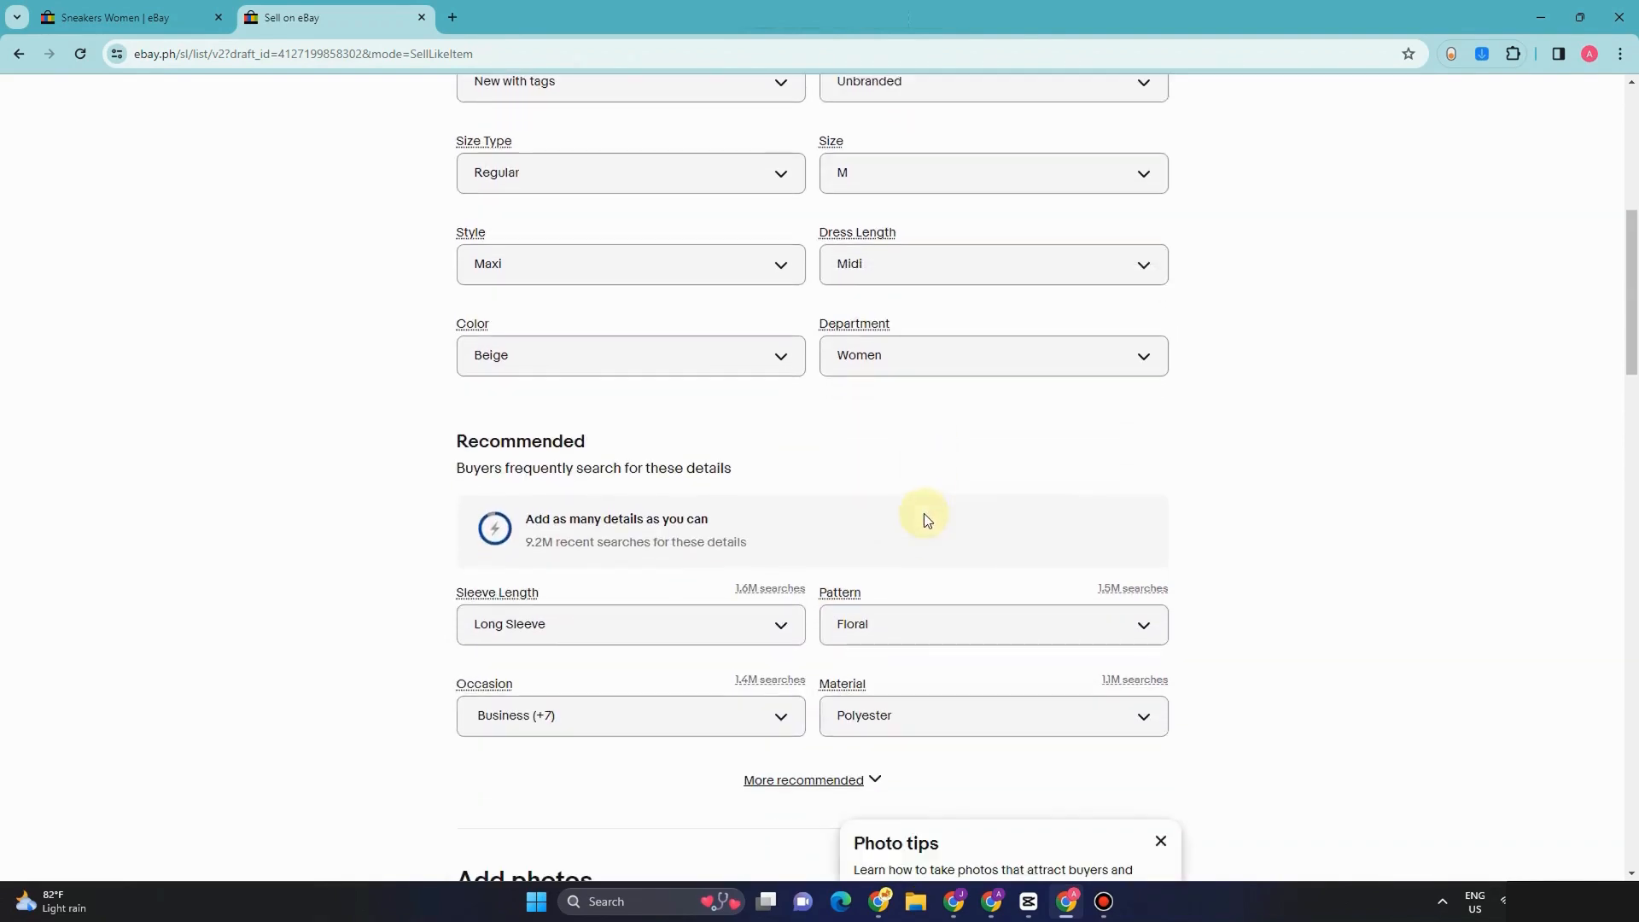
left_click(777, 628)
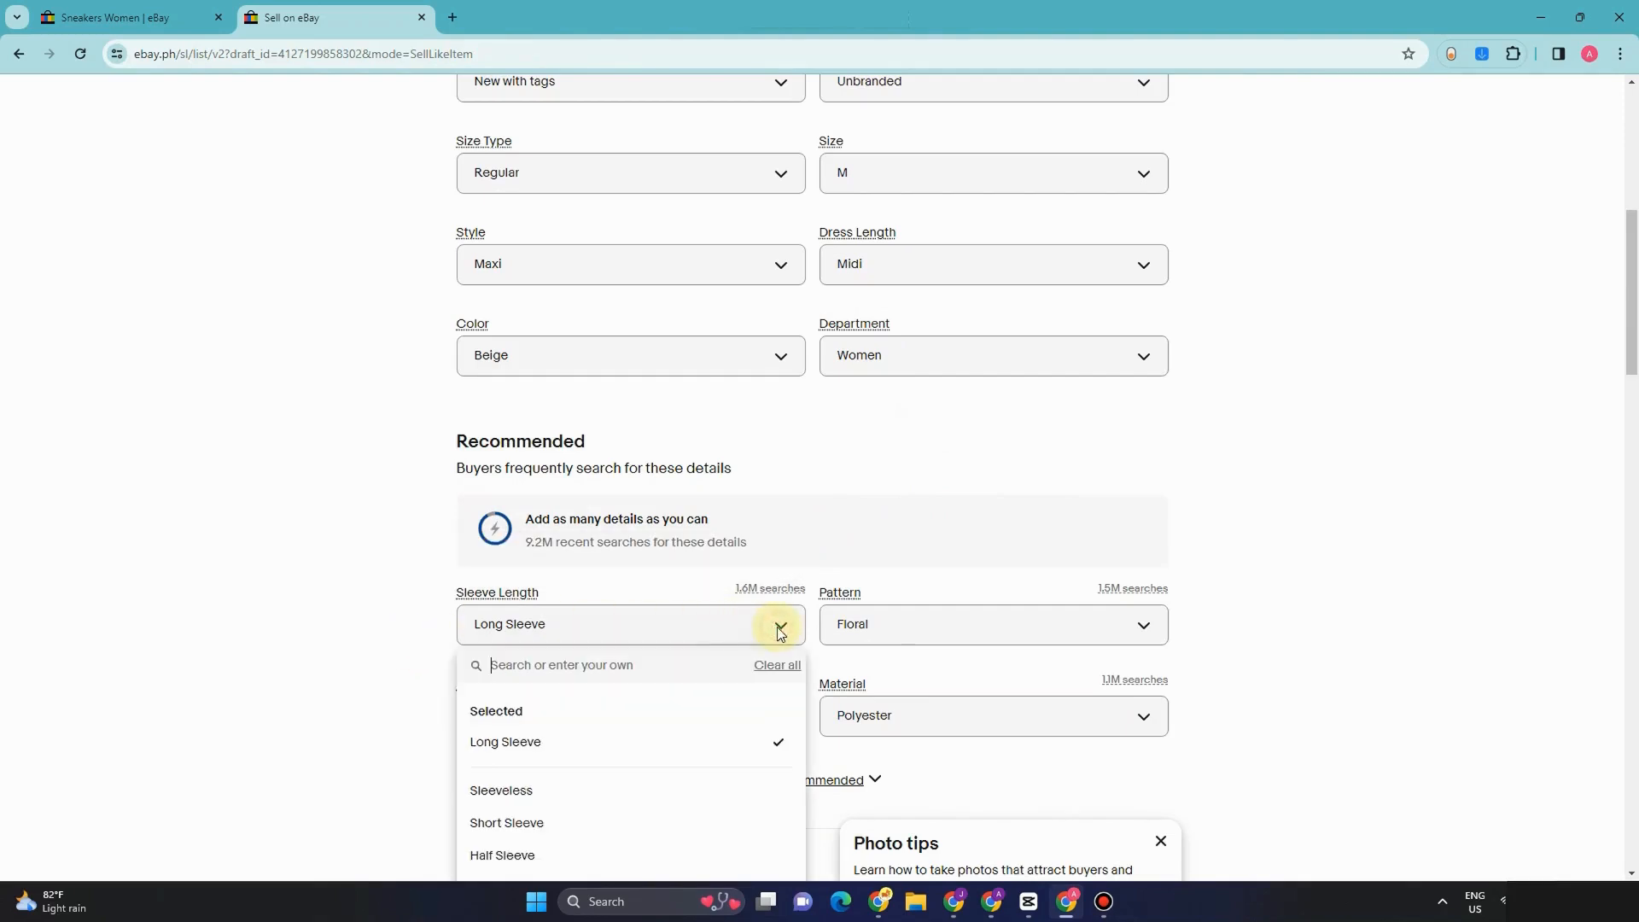
left_click(1115, 626)
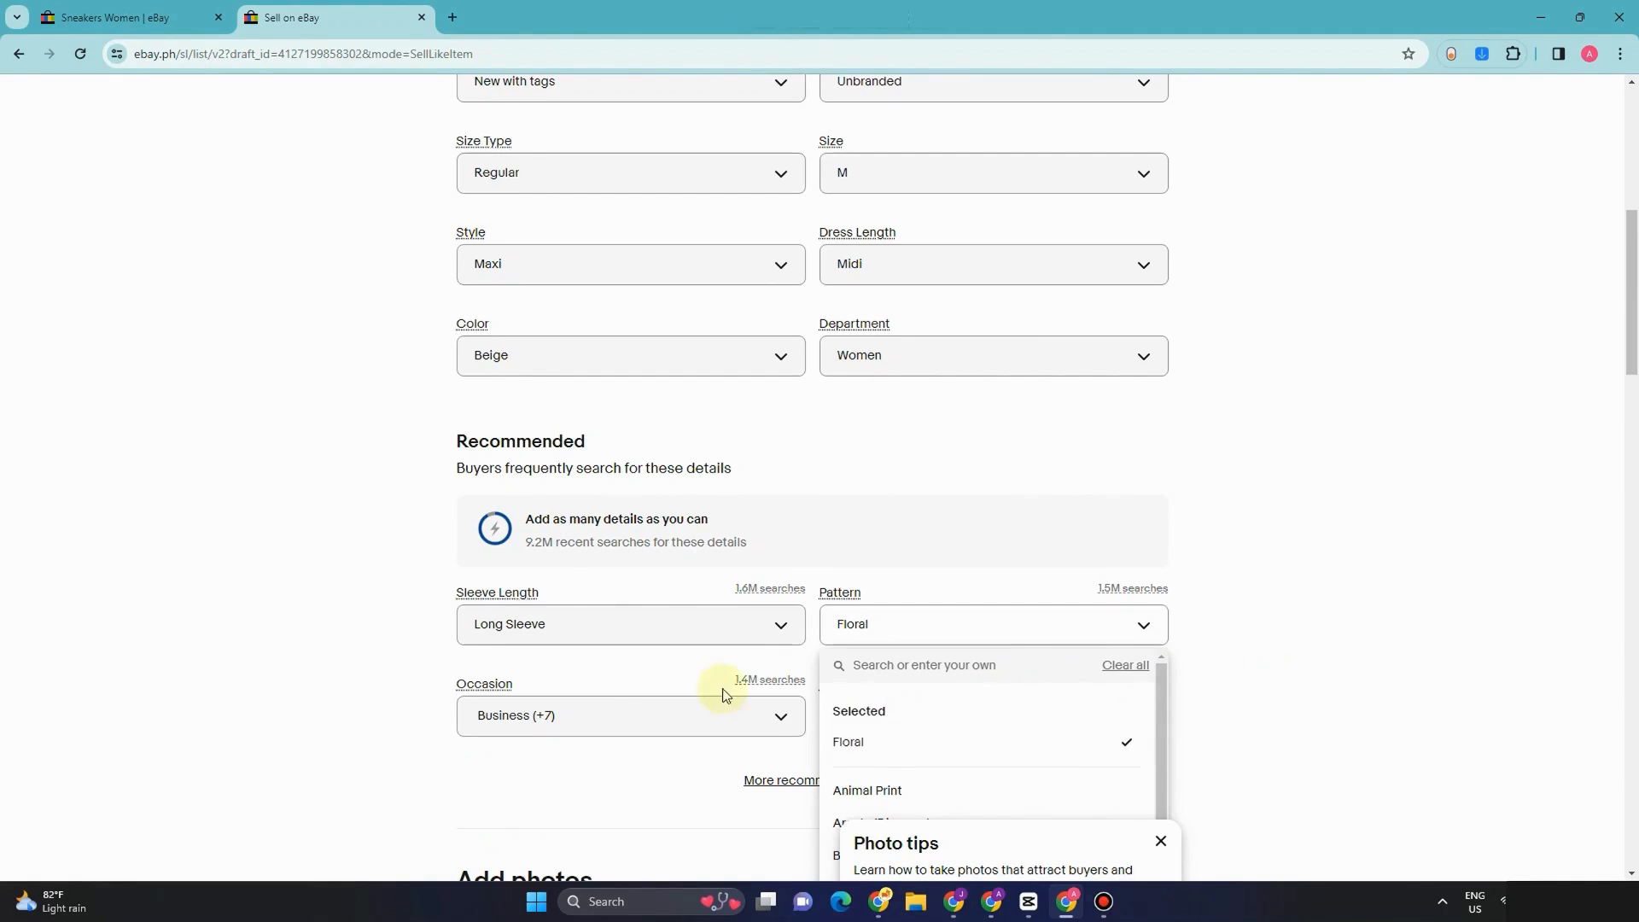
left_click(422, 701)
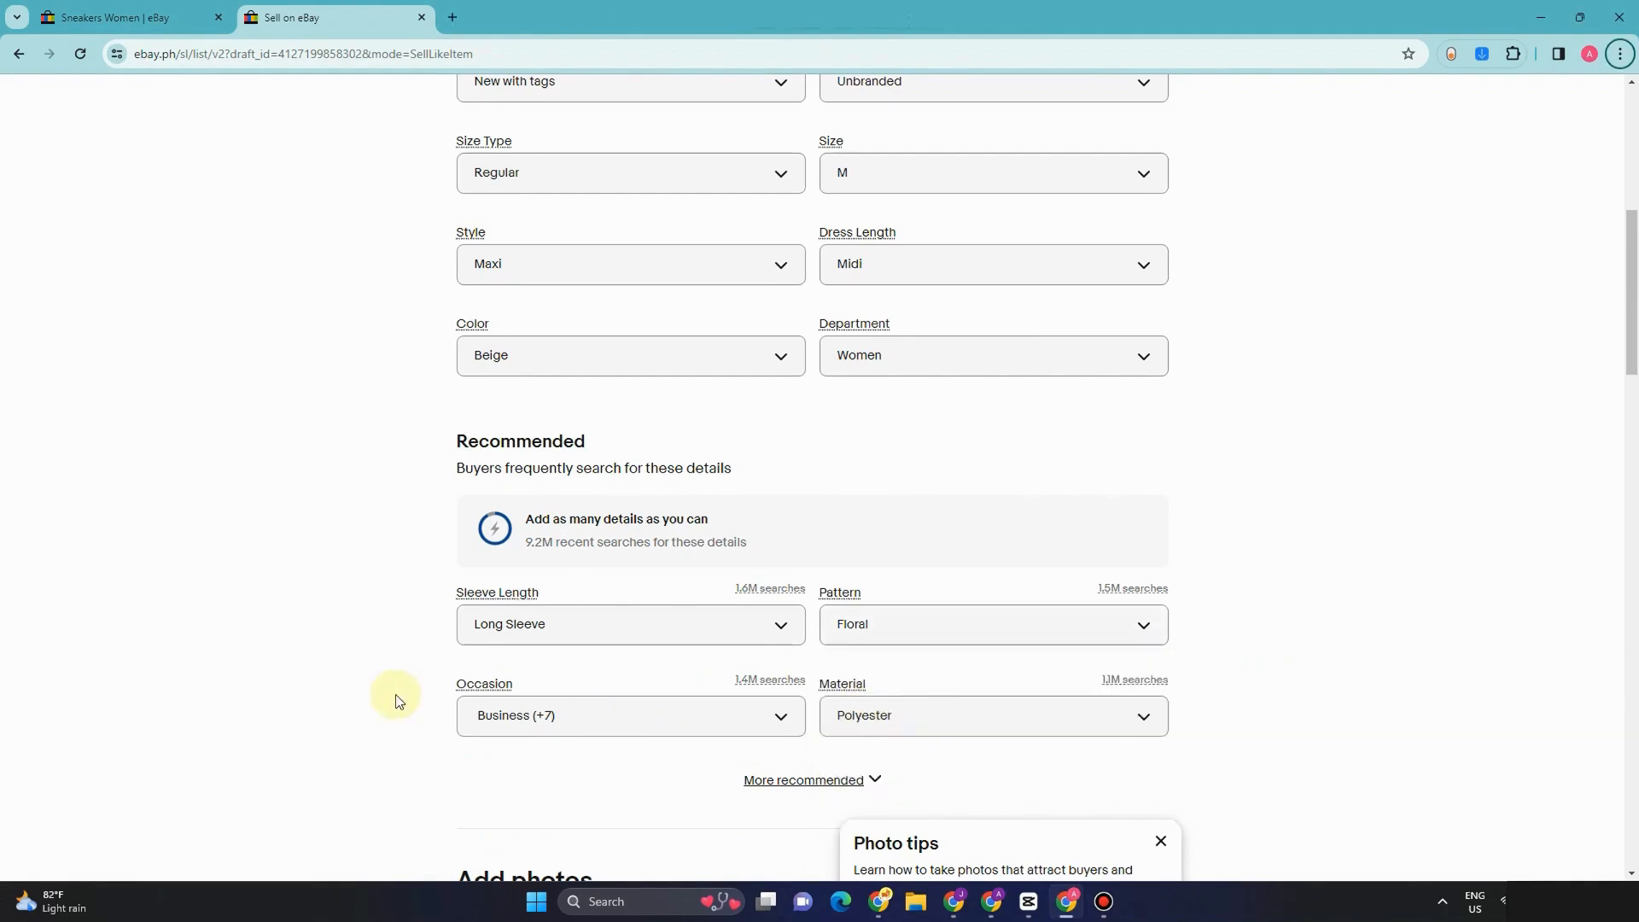
scroll(766, 737, "down", 1)
scroll(766, 737, "down", 2)
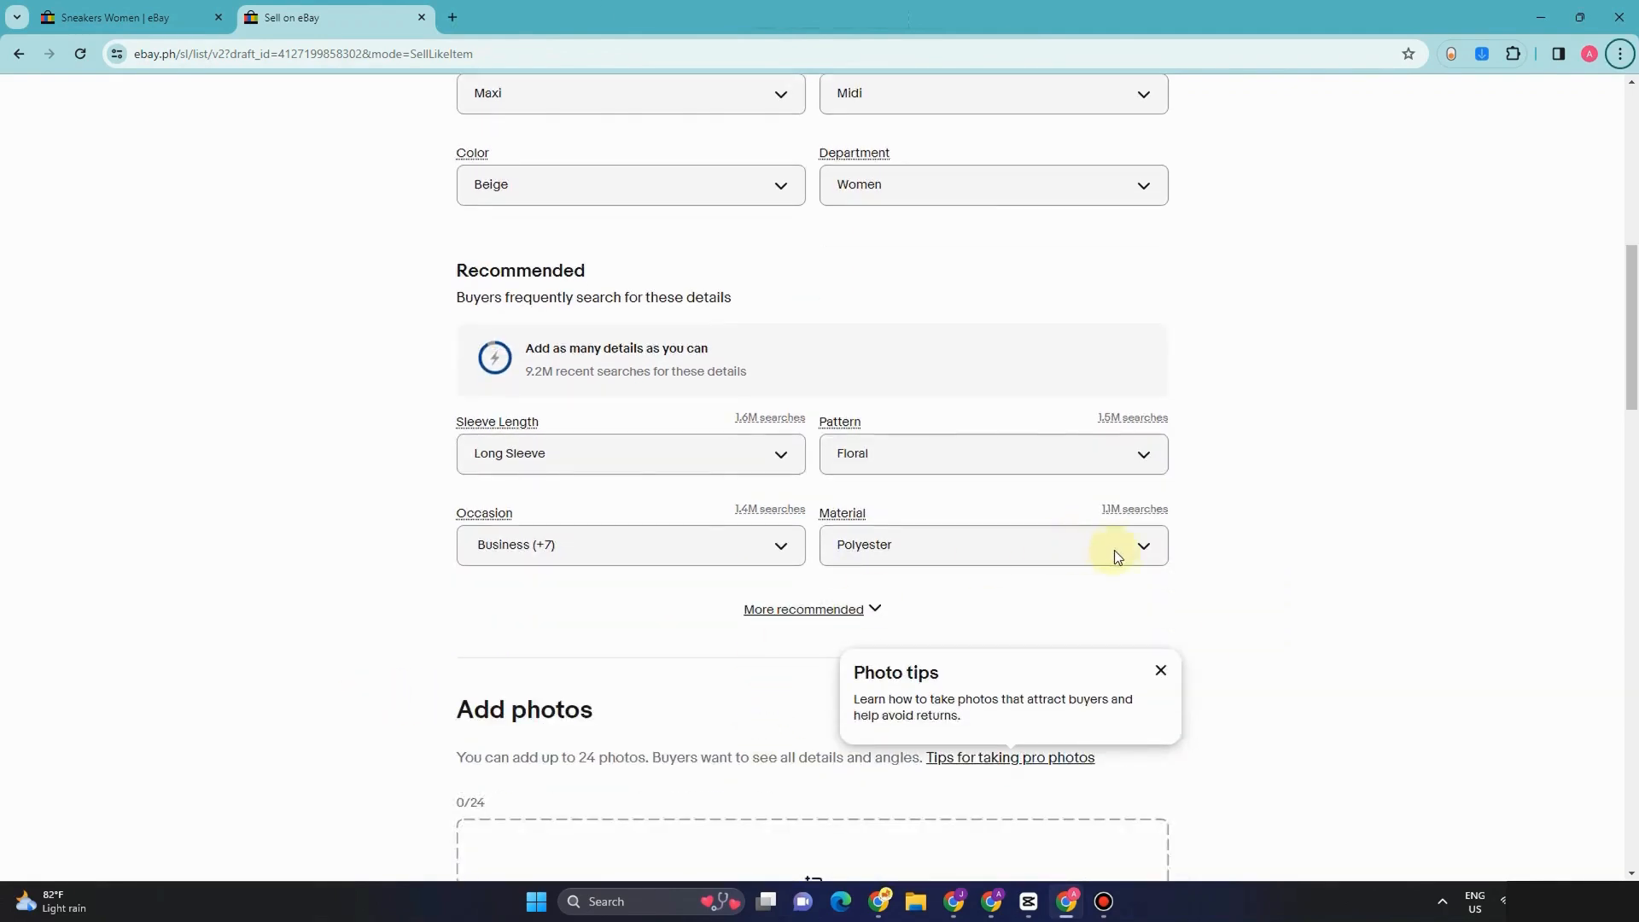
left_click(1162, 676)
Step: Set the auction's starting bid to PHP 800 in the listing's pricing
scroll(863, 622, "down", 10)
scroll(944, 506, "up", 3)
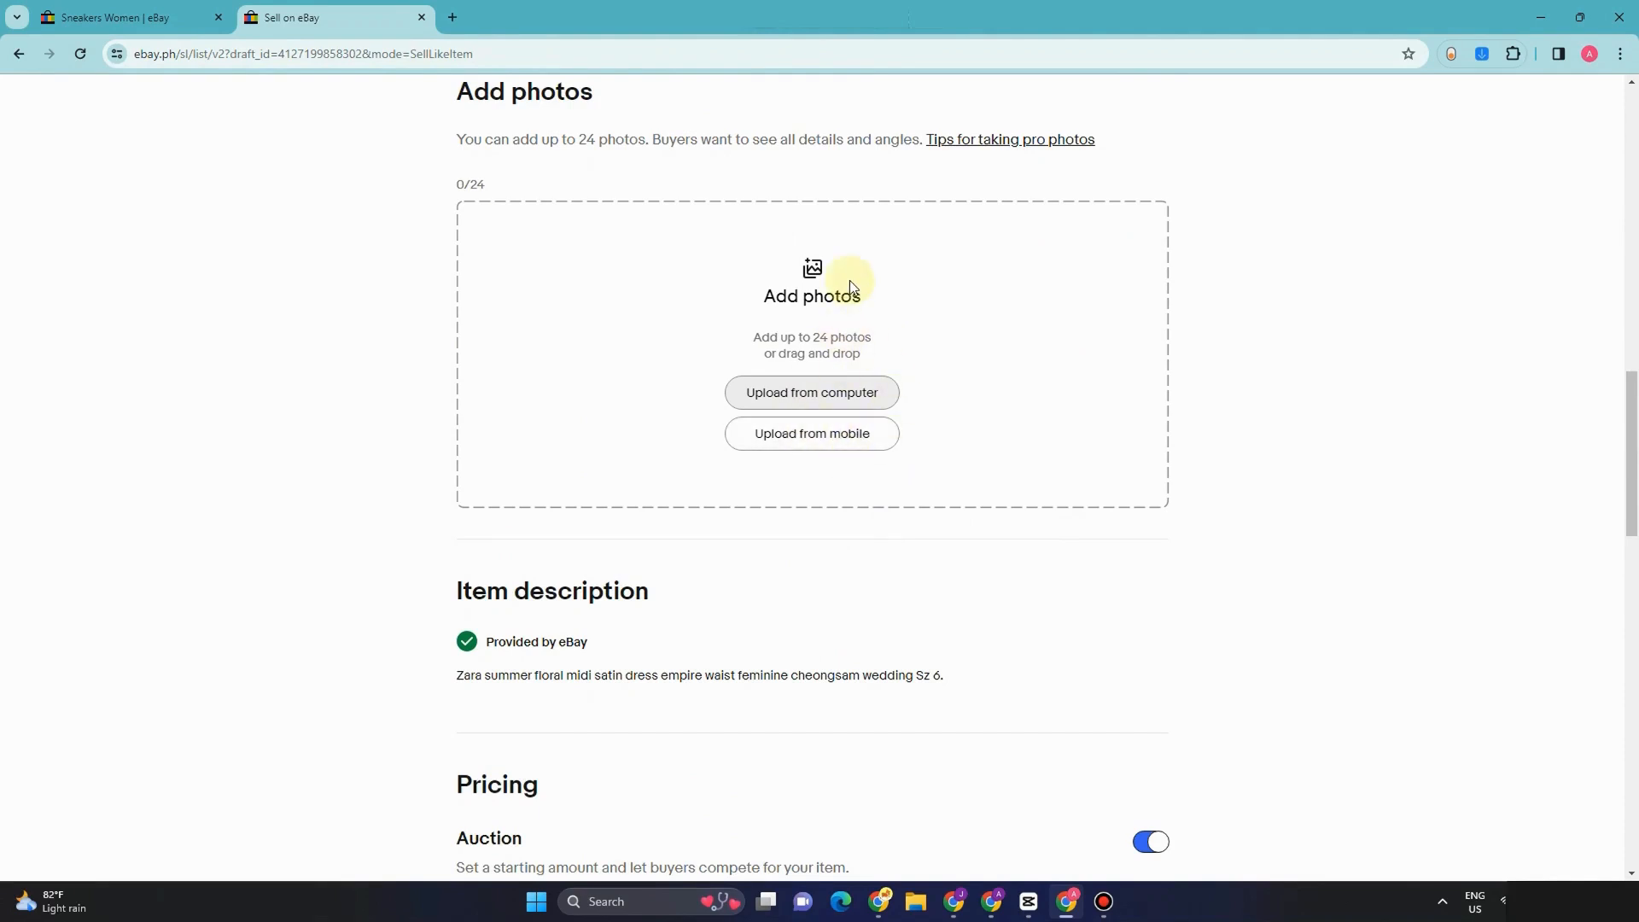
scroll(812, 516, "down", 2)
scroll(876, 555, "down", 3)
left_click(833, 524)
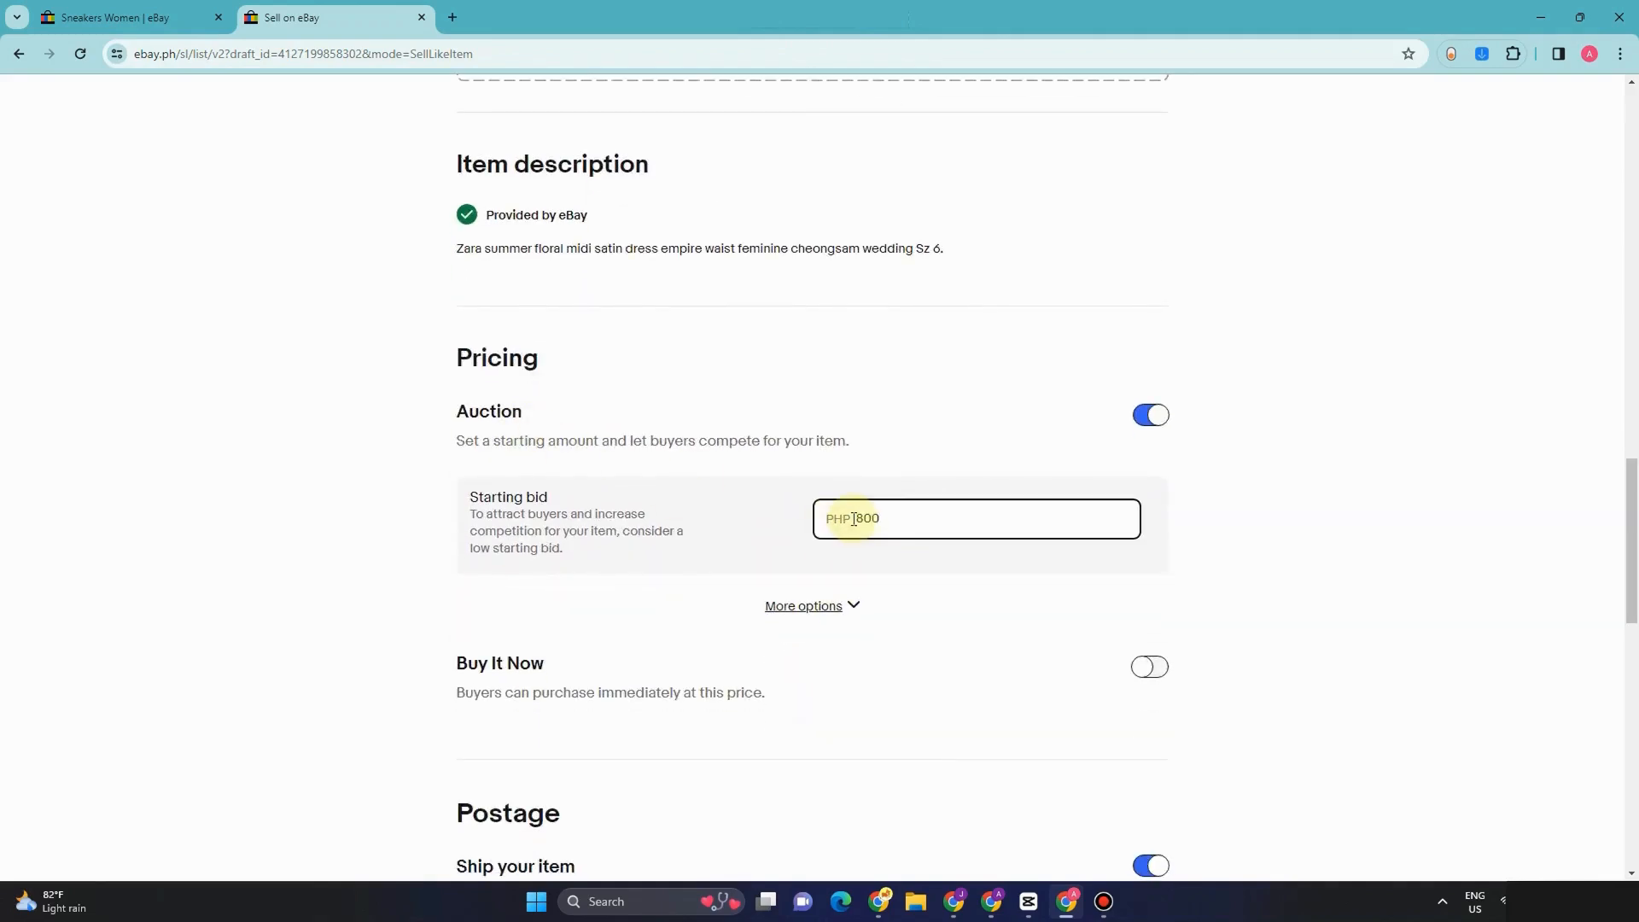
Step: Enable Buy It Now for the listing and set its price to PHP 850
scroll(1036, 669, "down", 2)
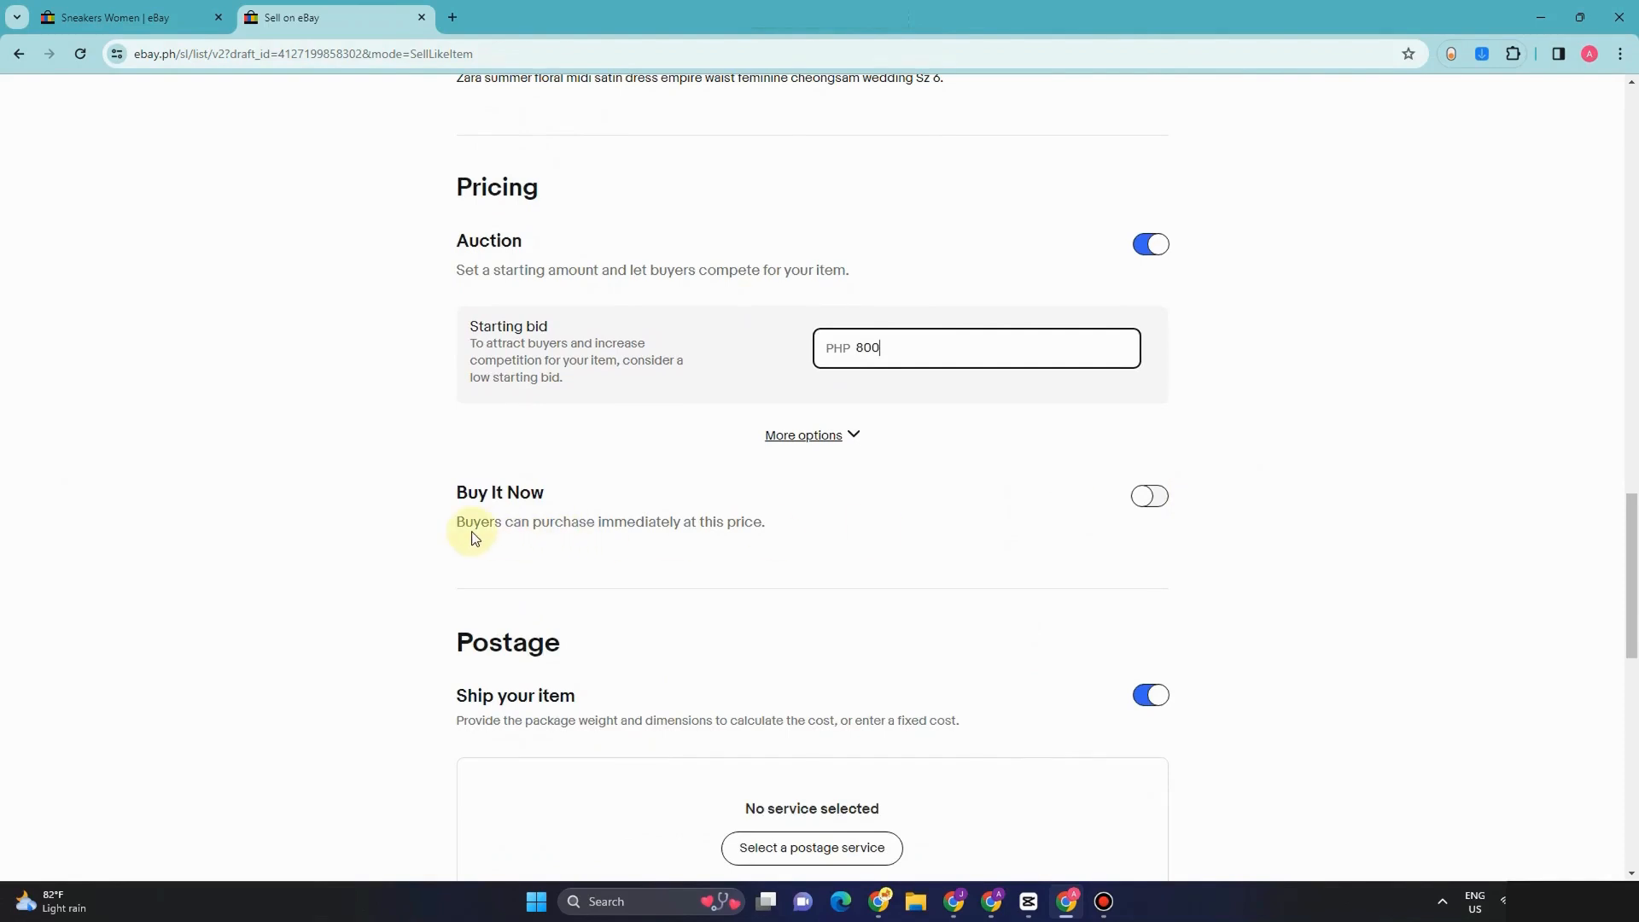
left_click(1160, 498)
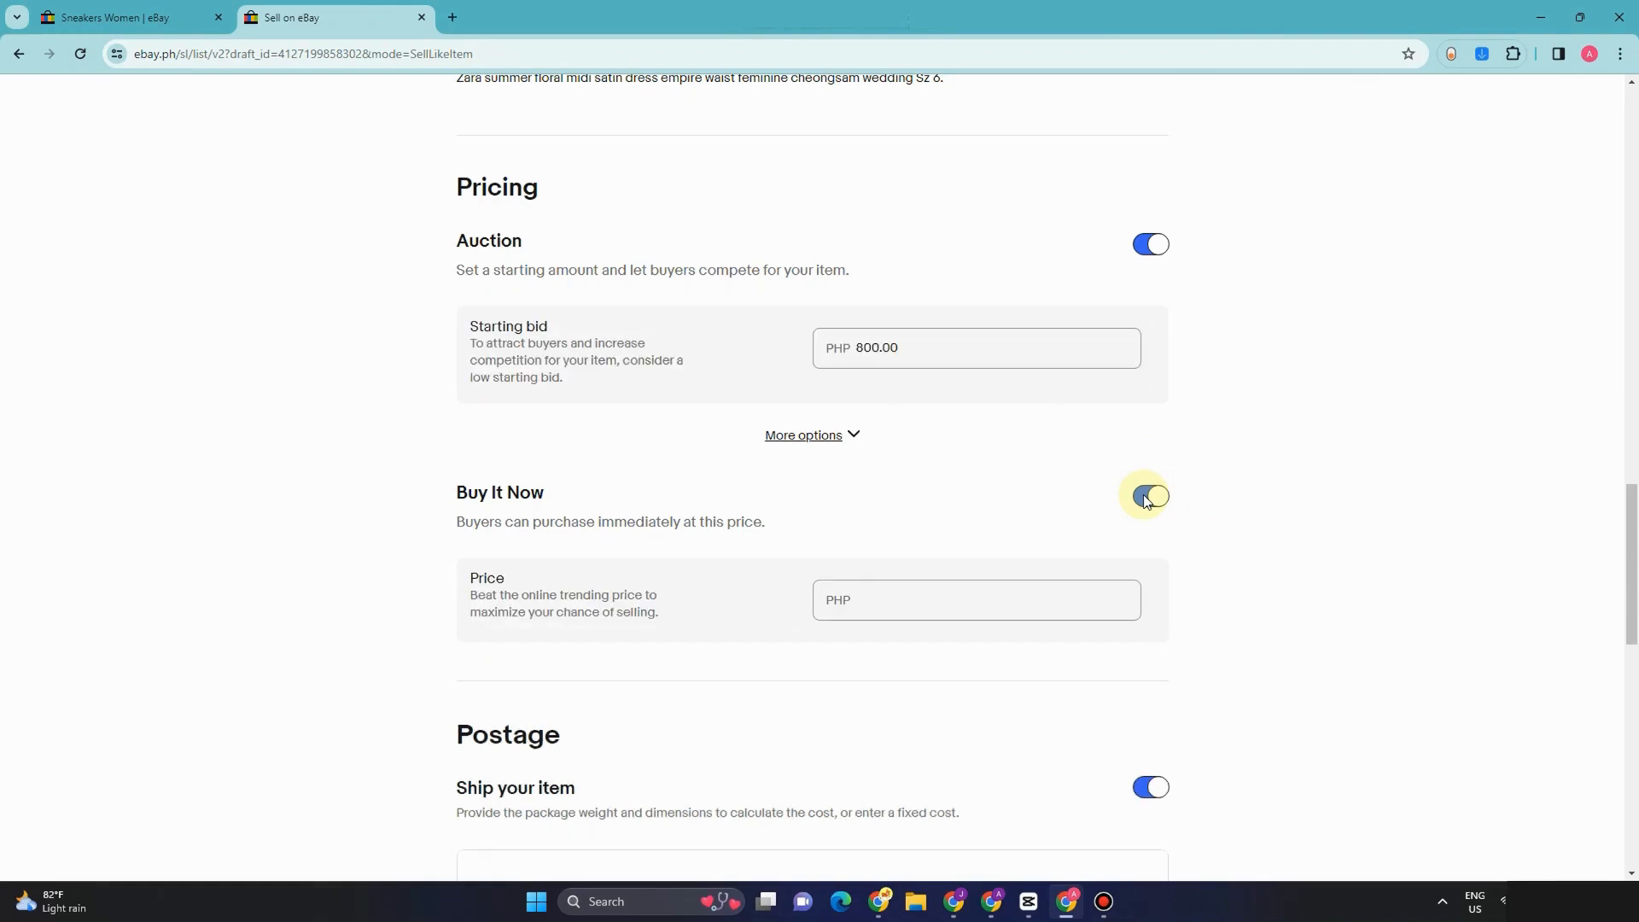
left_click(909, 597)
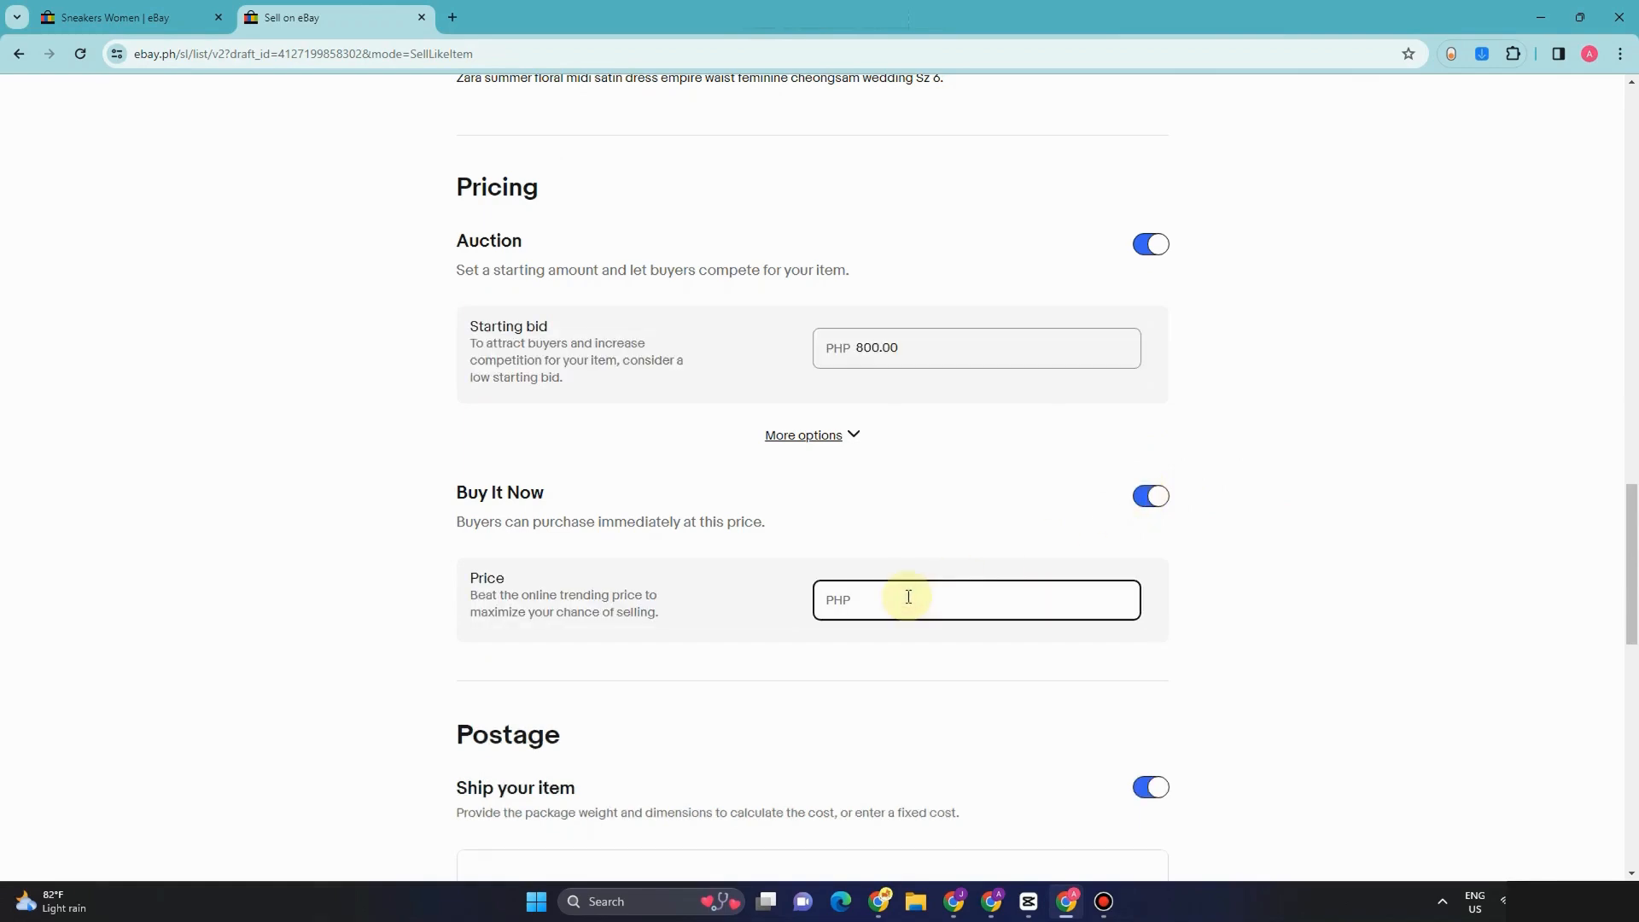
scroll(896, 608, "down", 2)
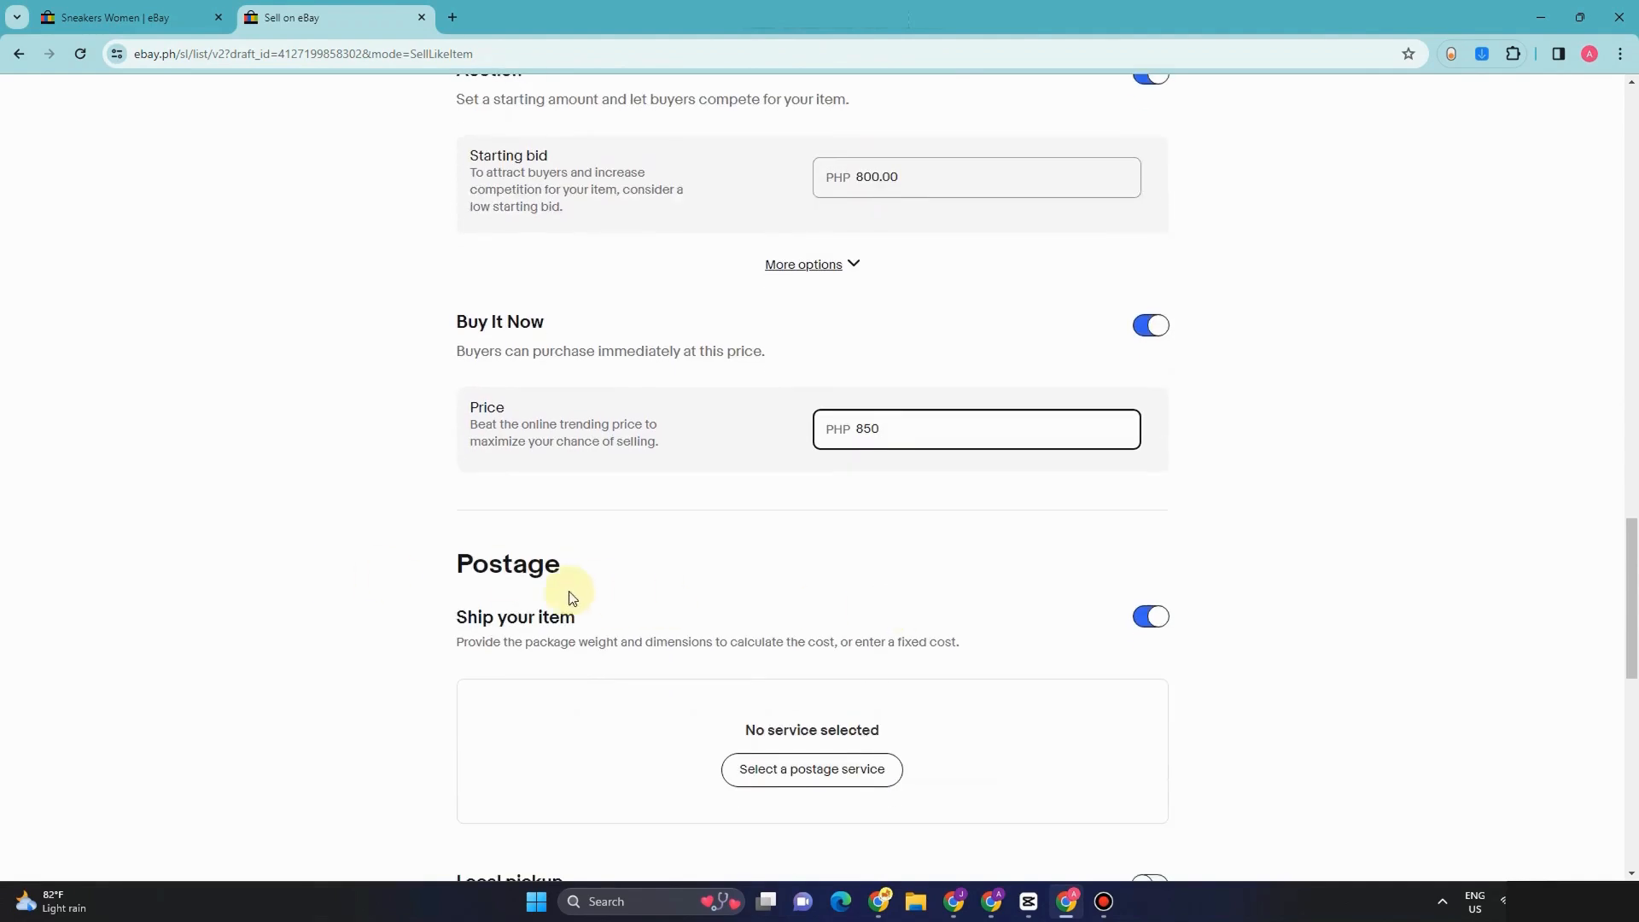
Step: Add Money Order and Cash on Pickup to the payment options in the listing preferences and save them
scroll(785, 760, "down", 1)
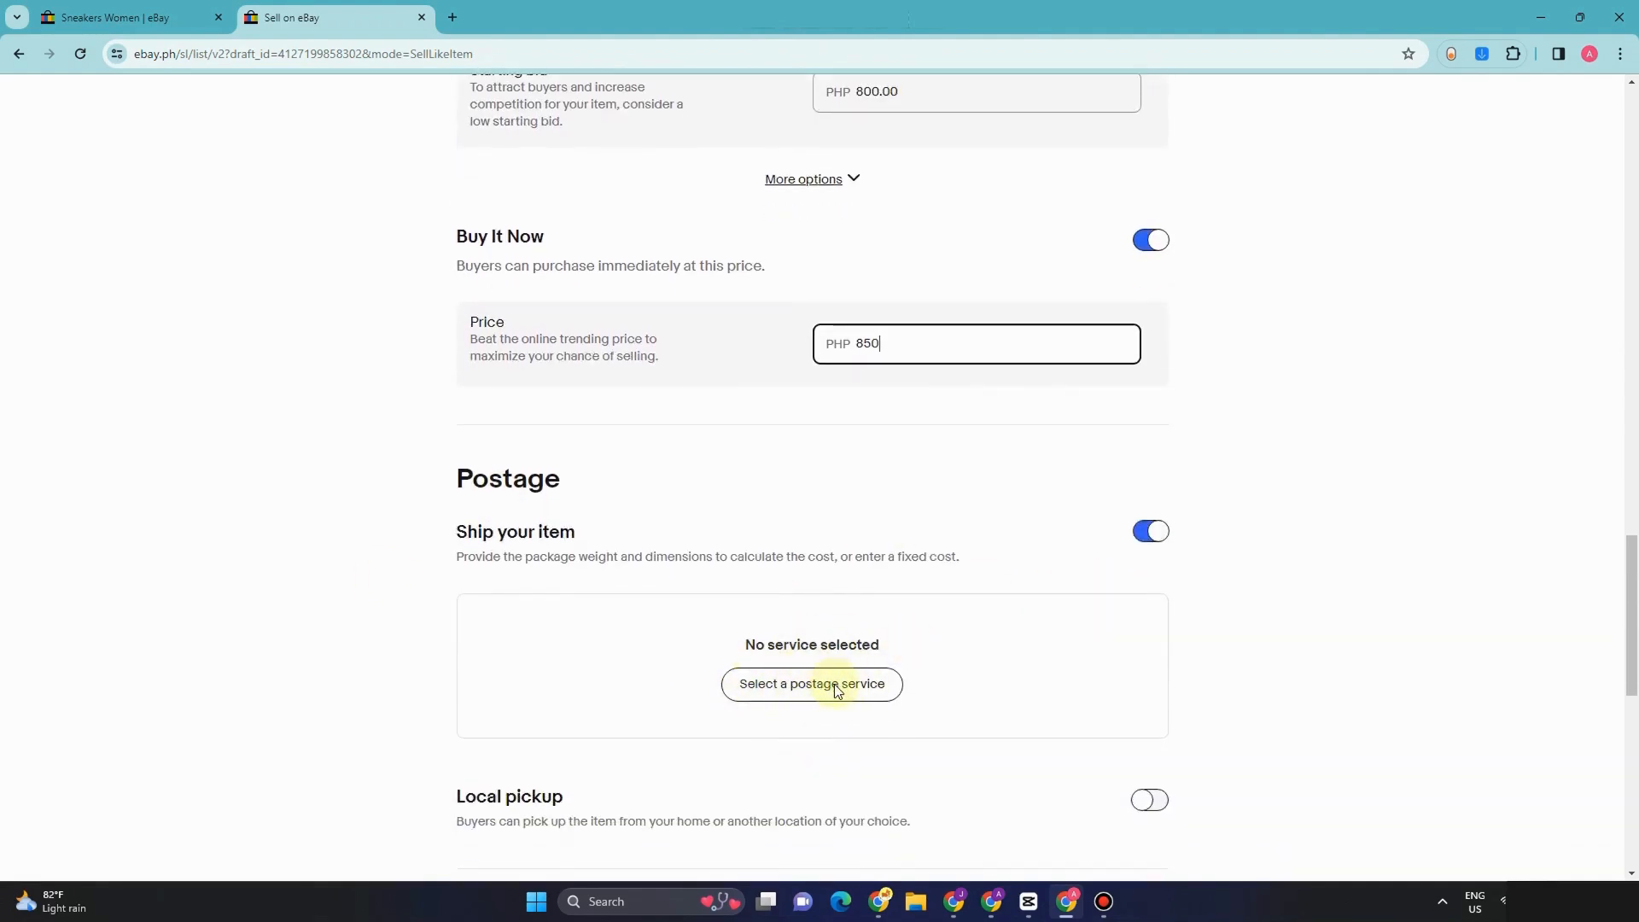
scroll(768, 687, "down", 2)
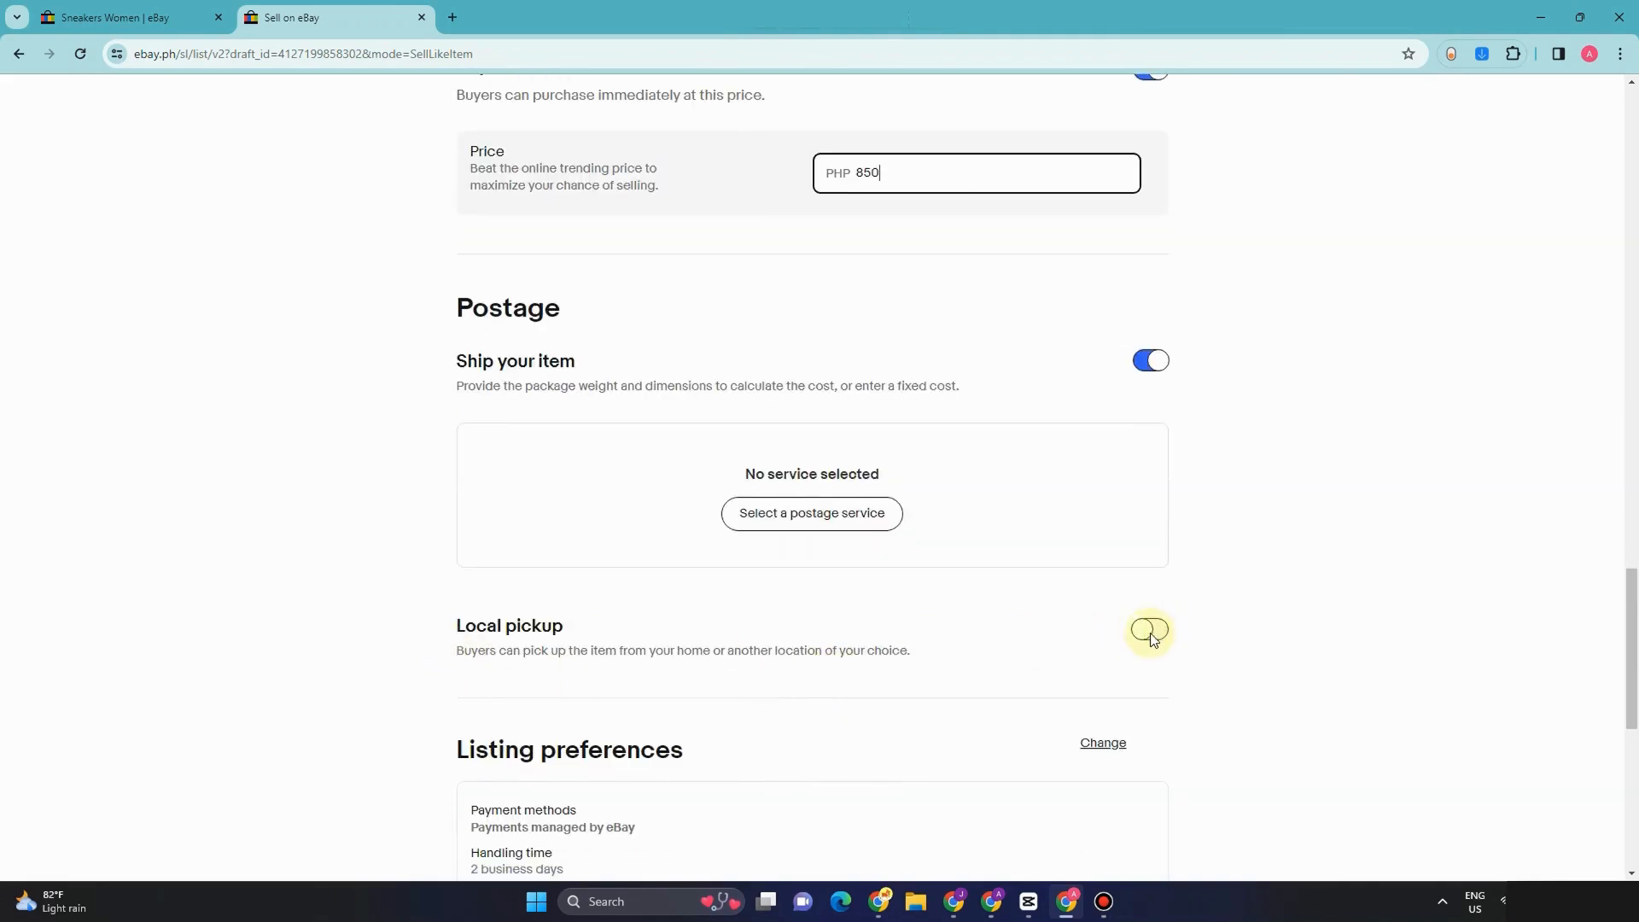
scroll(717, 623, "down", 2)
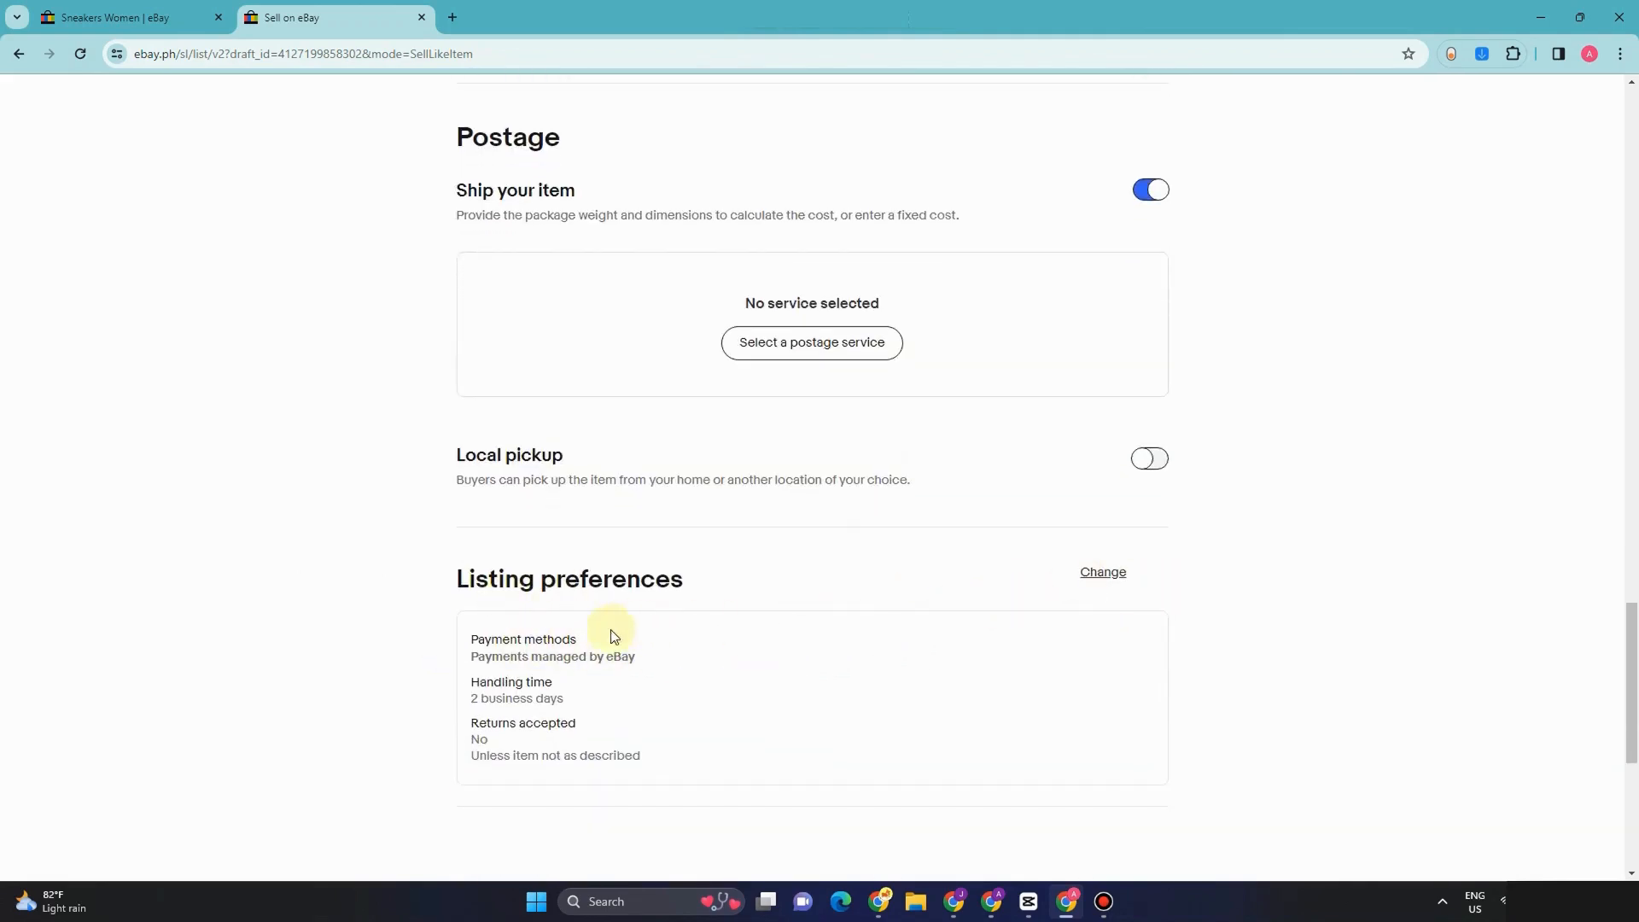
scroll(546, 670, "down", 1)
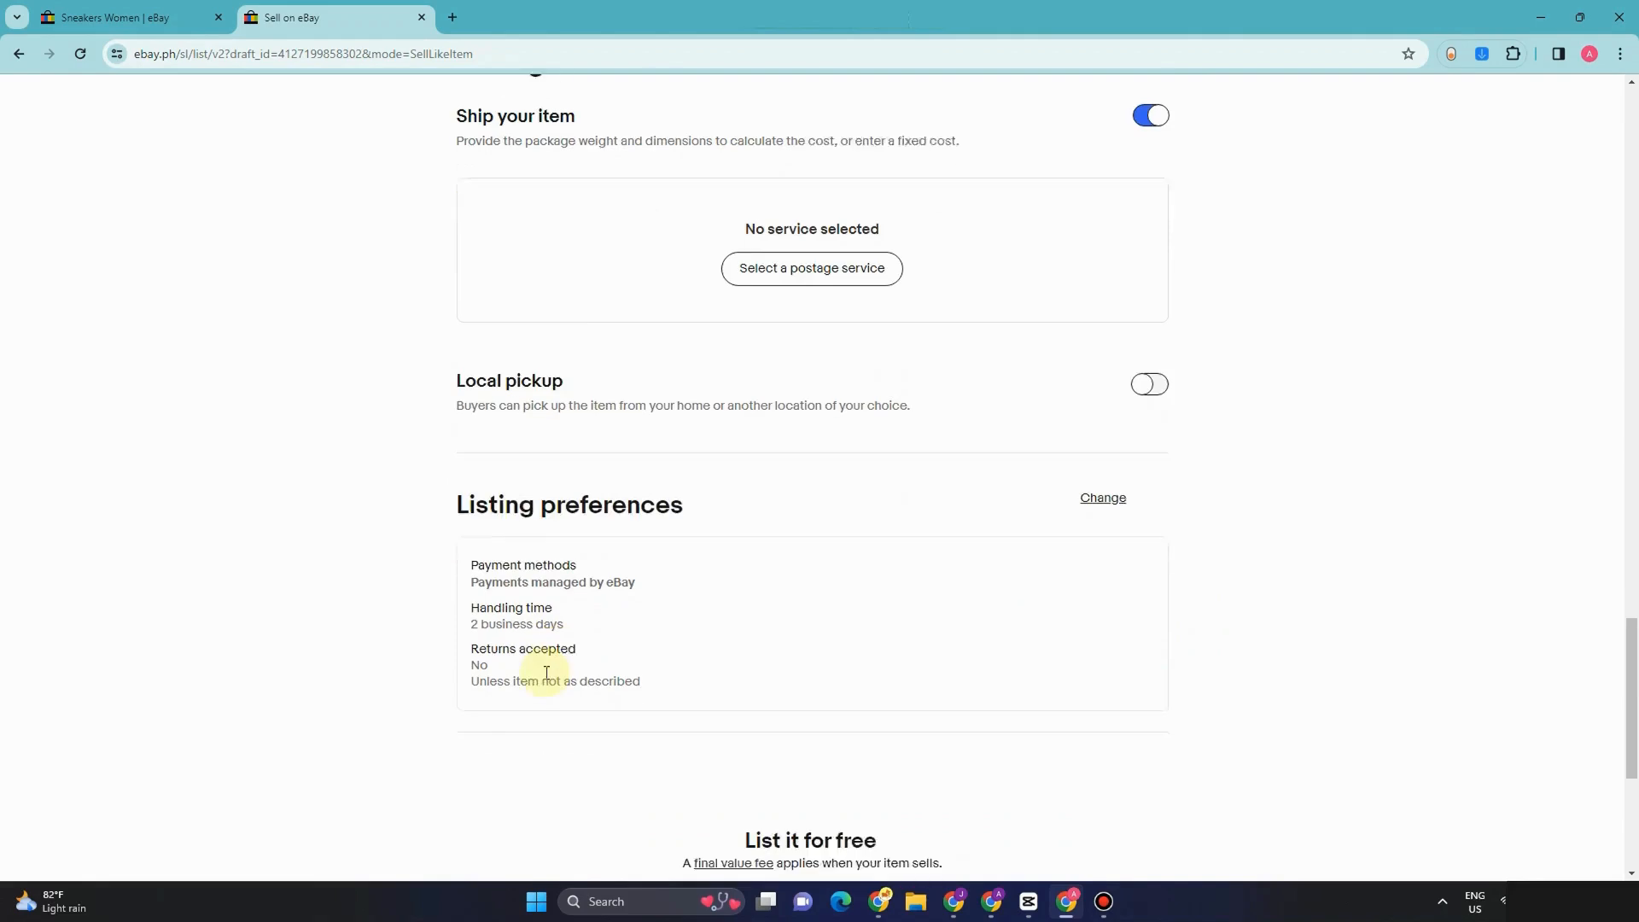
left_click(1109, 495)
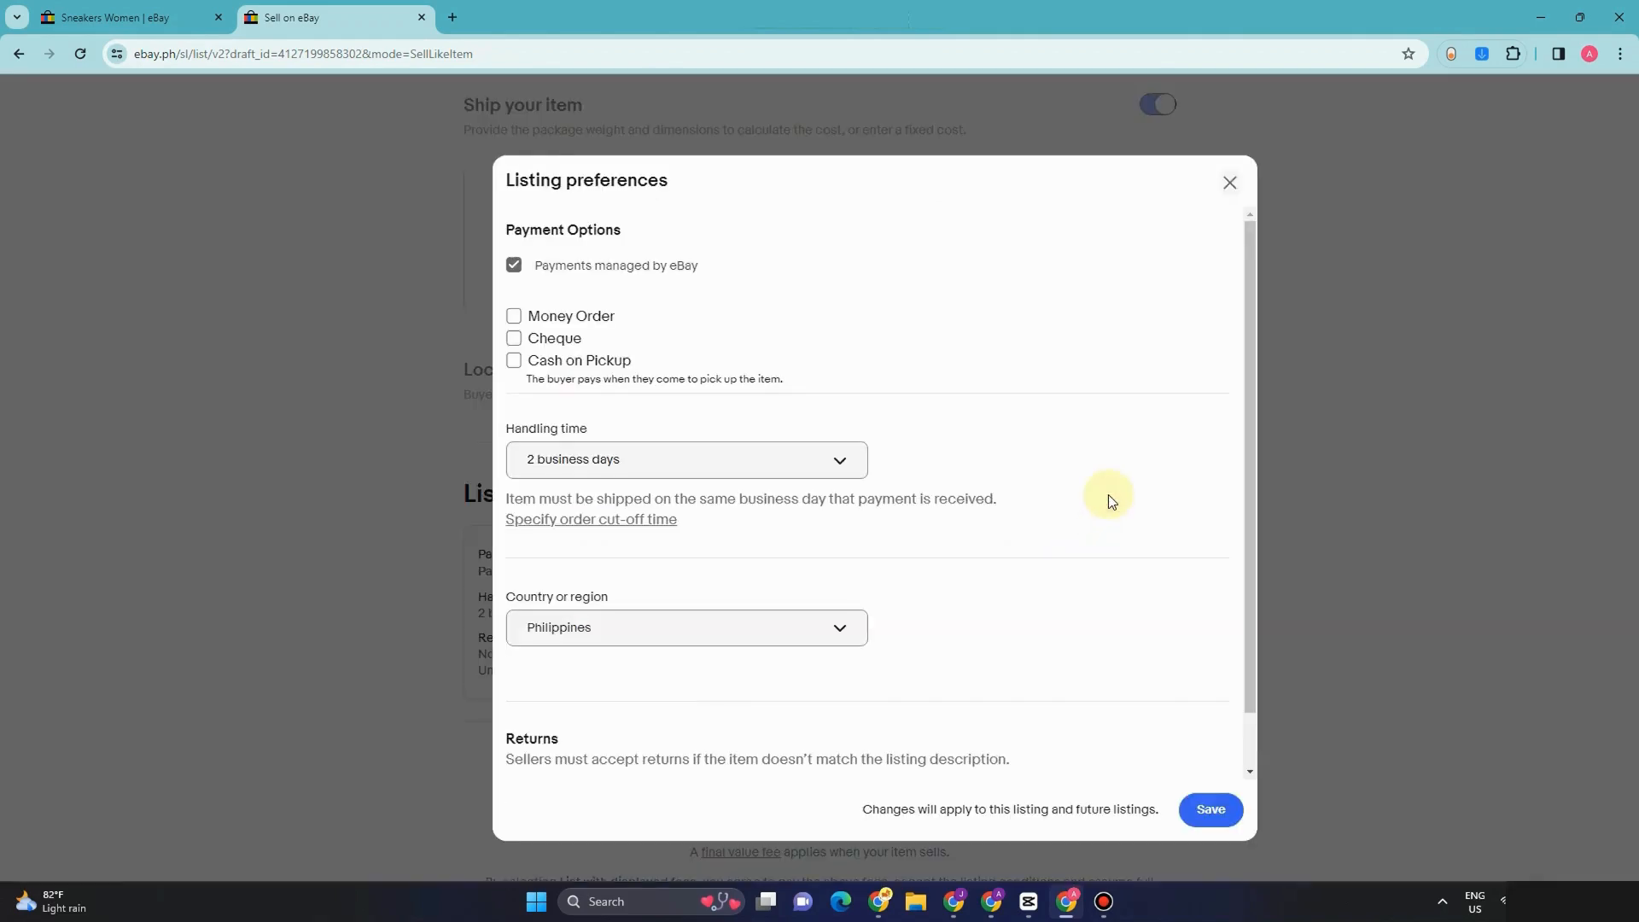
left_click(514, 316)
left_click(514, 361)
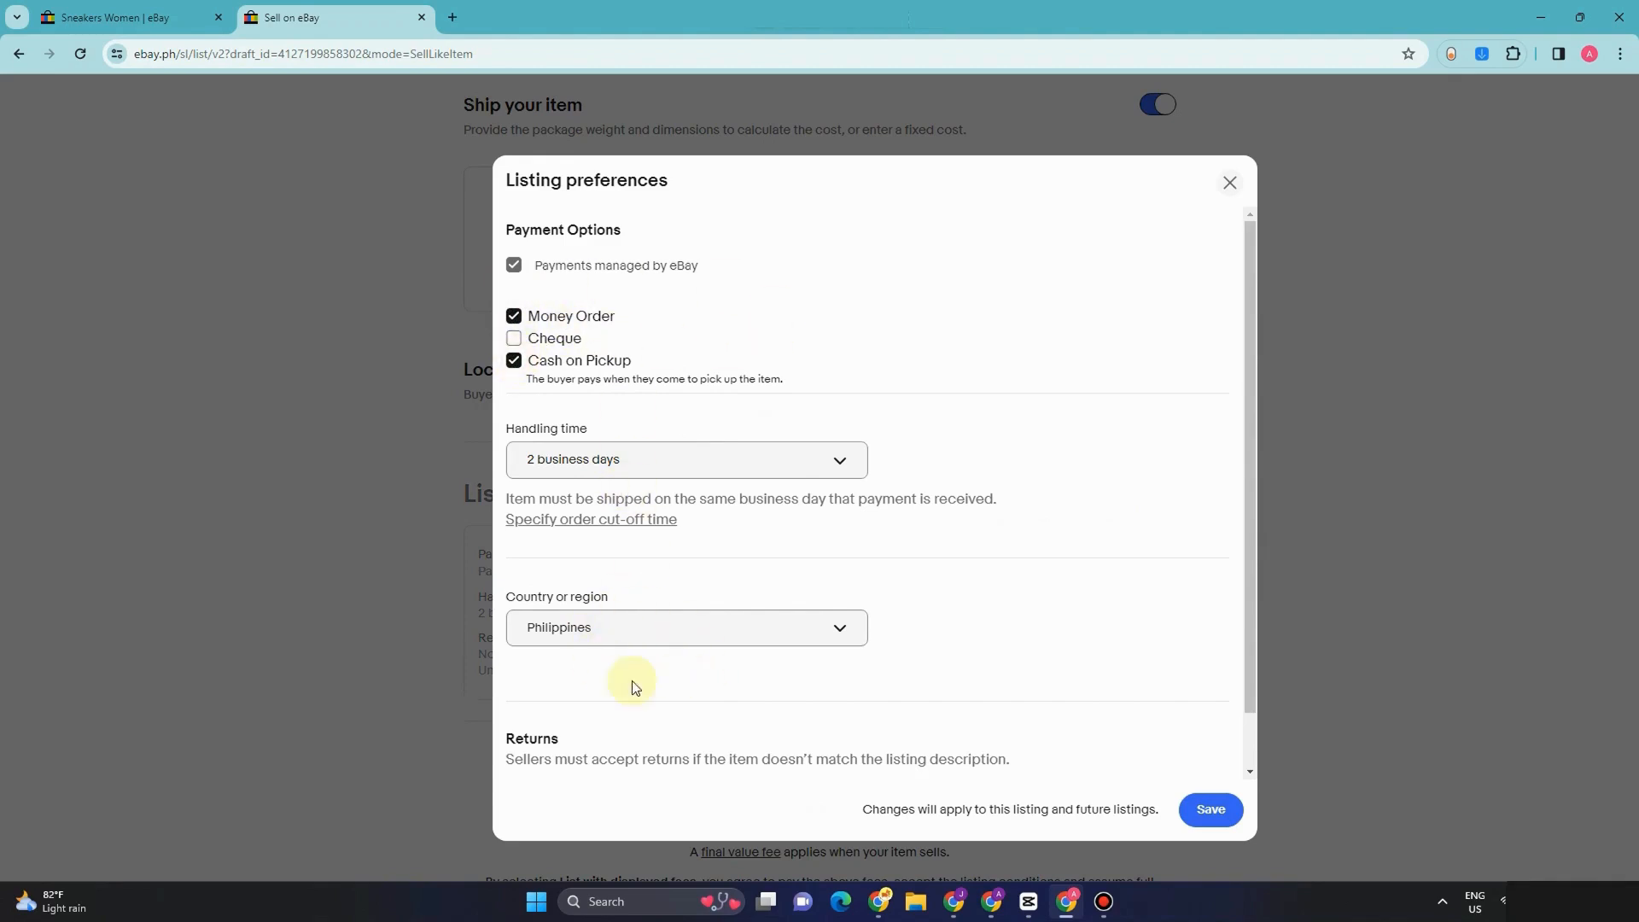
left_click(1210, 806)
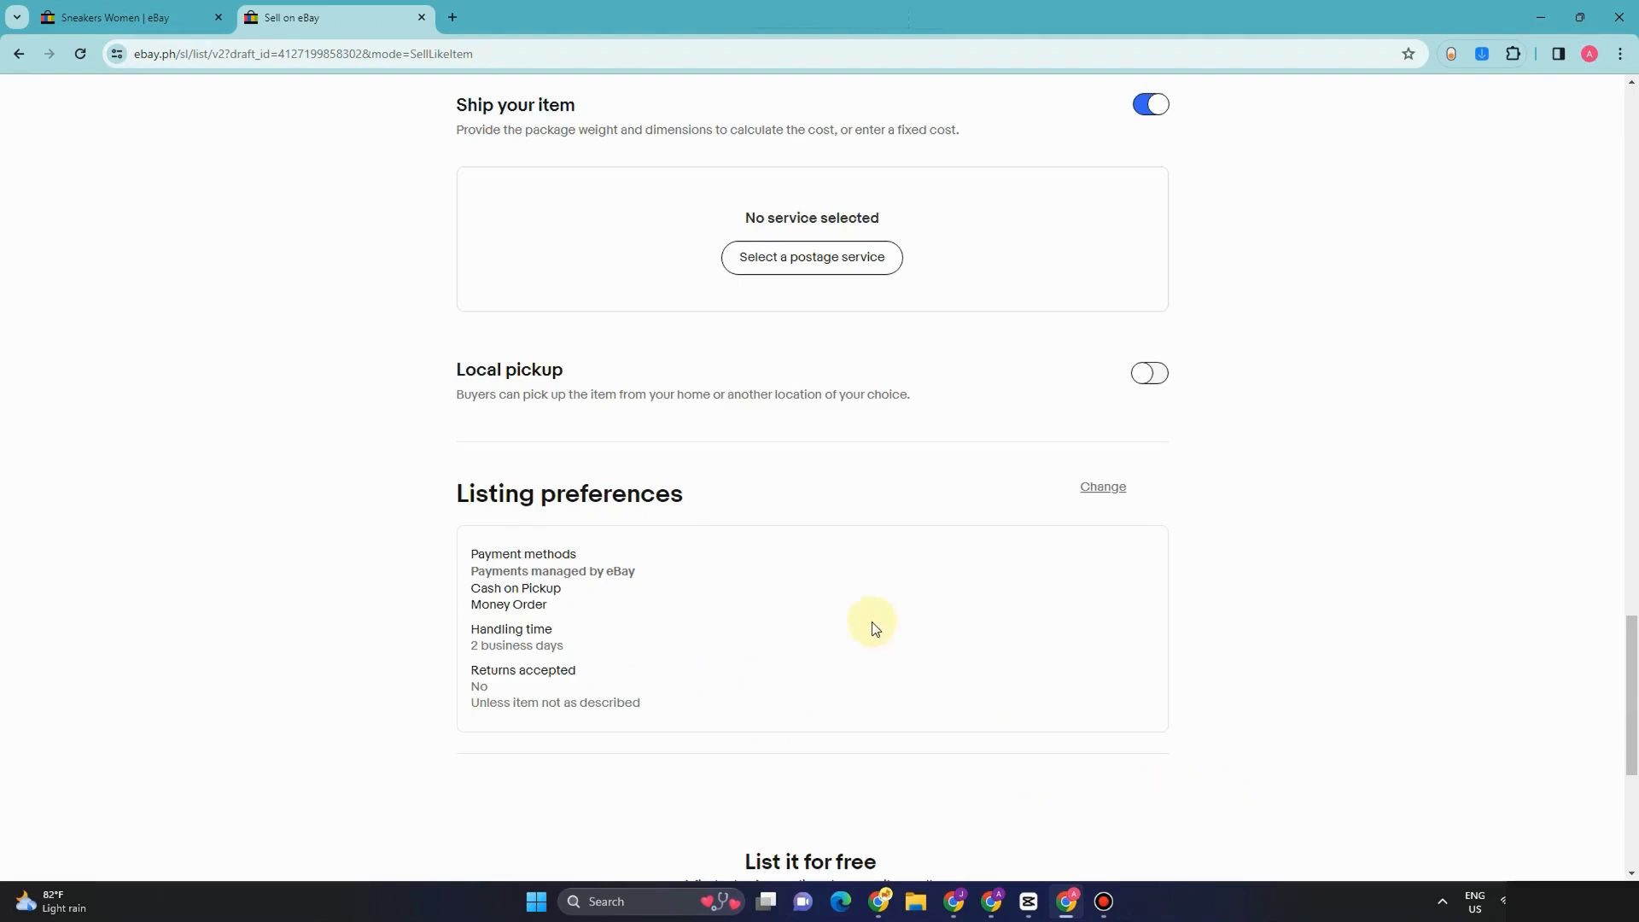
Step: Review the whole listing form, including the title, item specifics, photo upload options, description, pricing and final listing options
scroll(940, 683, "down", 3)
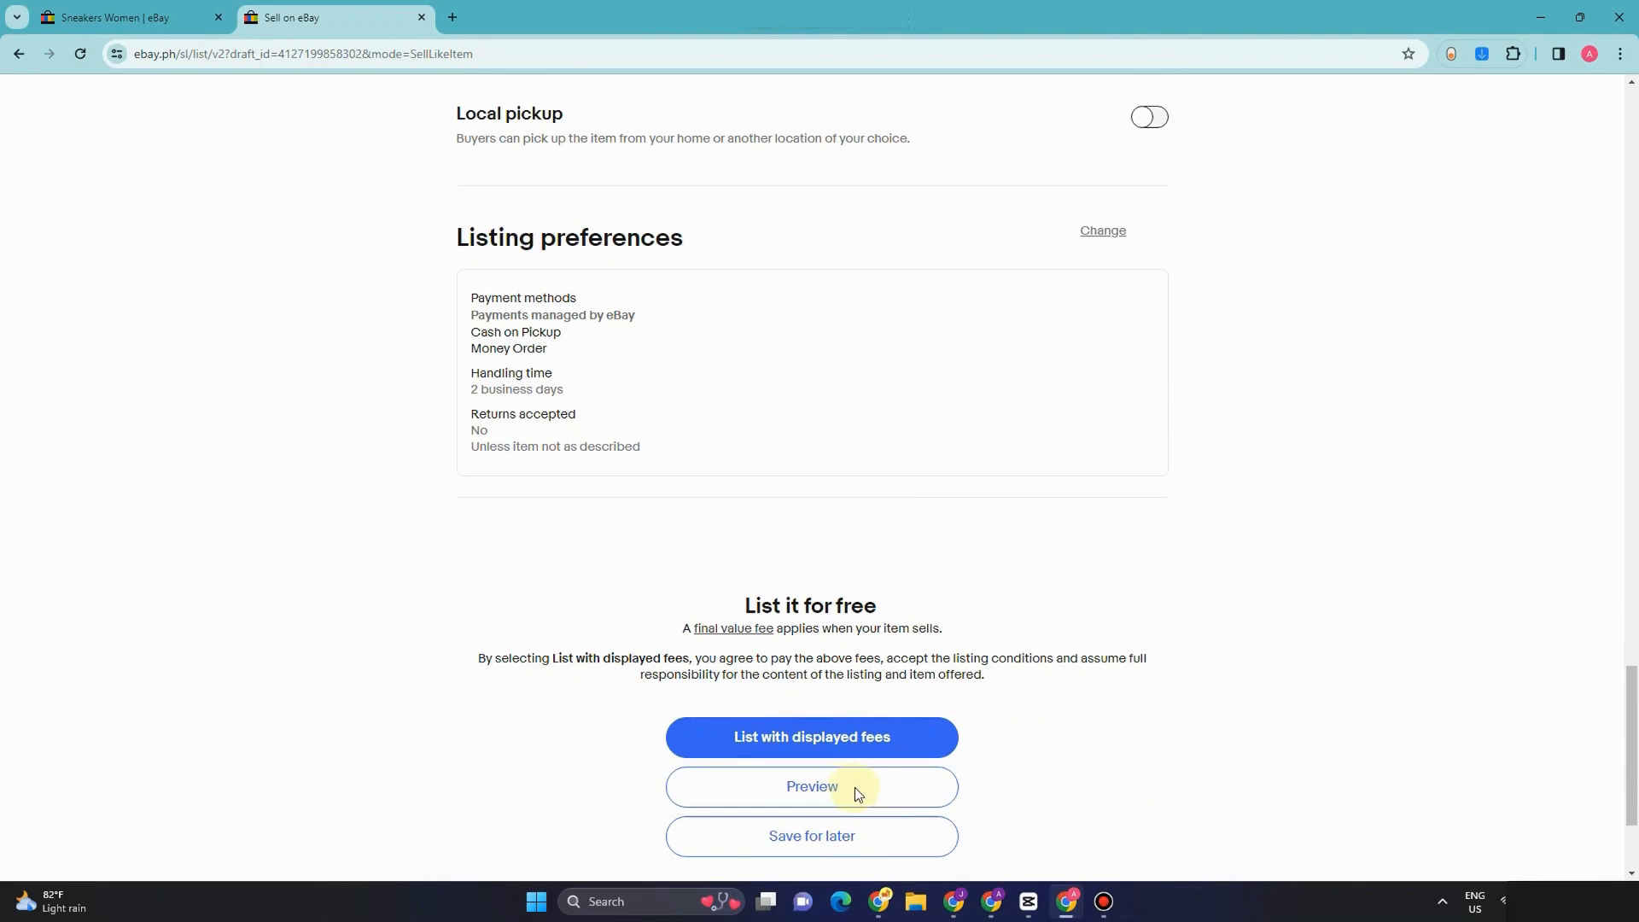
scroll(973, 715, "up", 10)
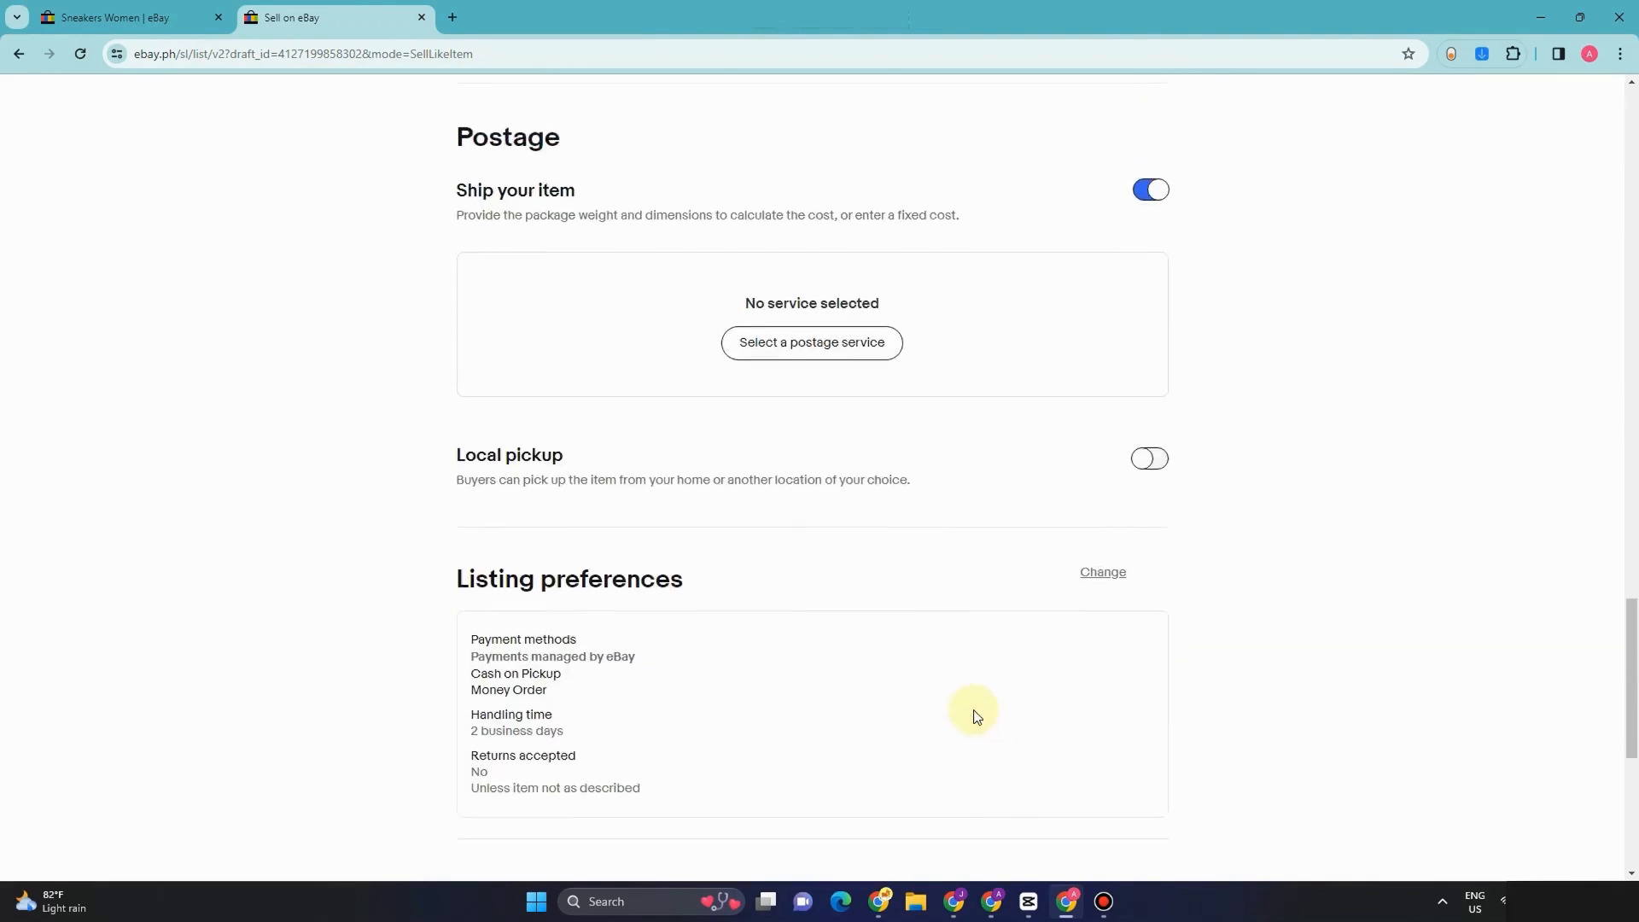
scroll(978, 716, "up", 15)
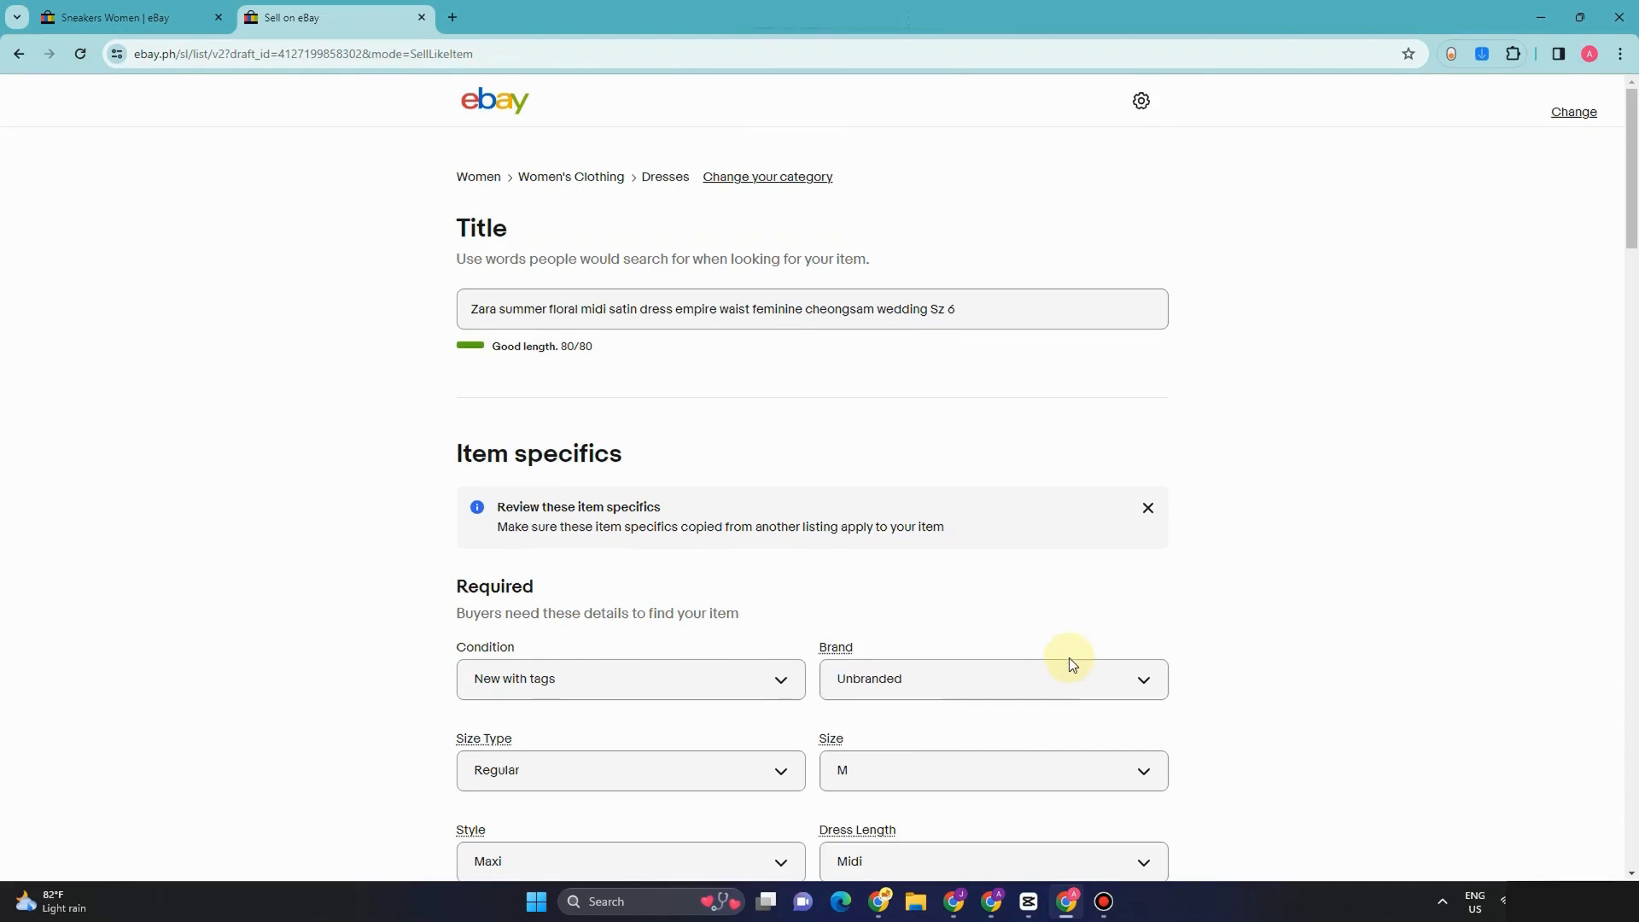
scroll(1073, 664, "down", 3)
scroll(1127, 649, "down", 7)
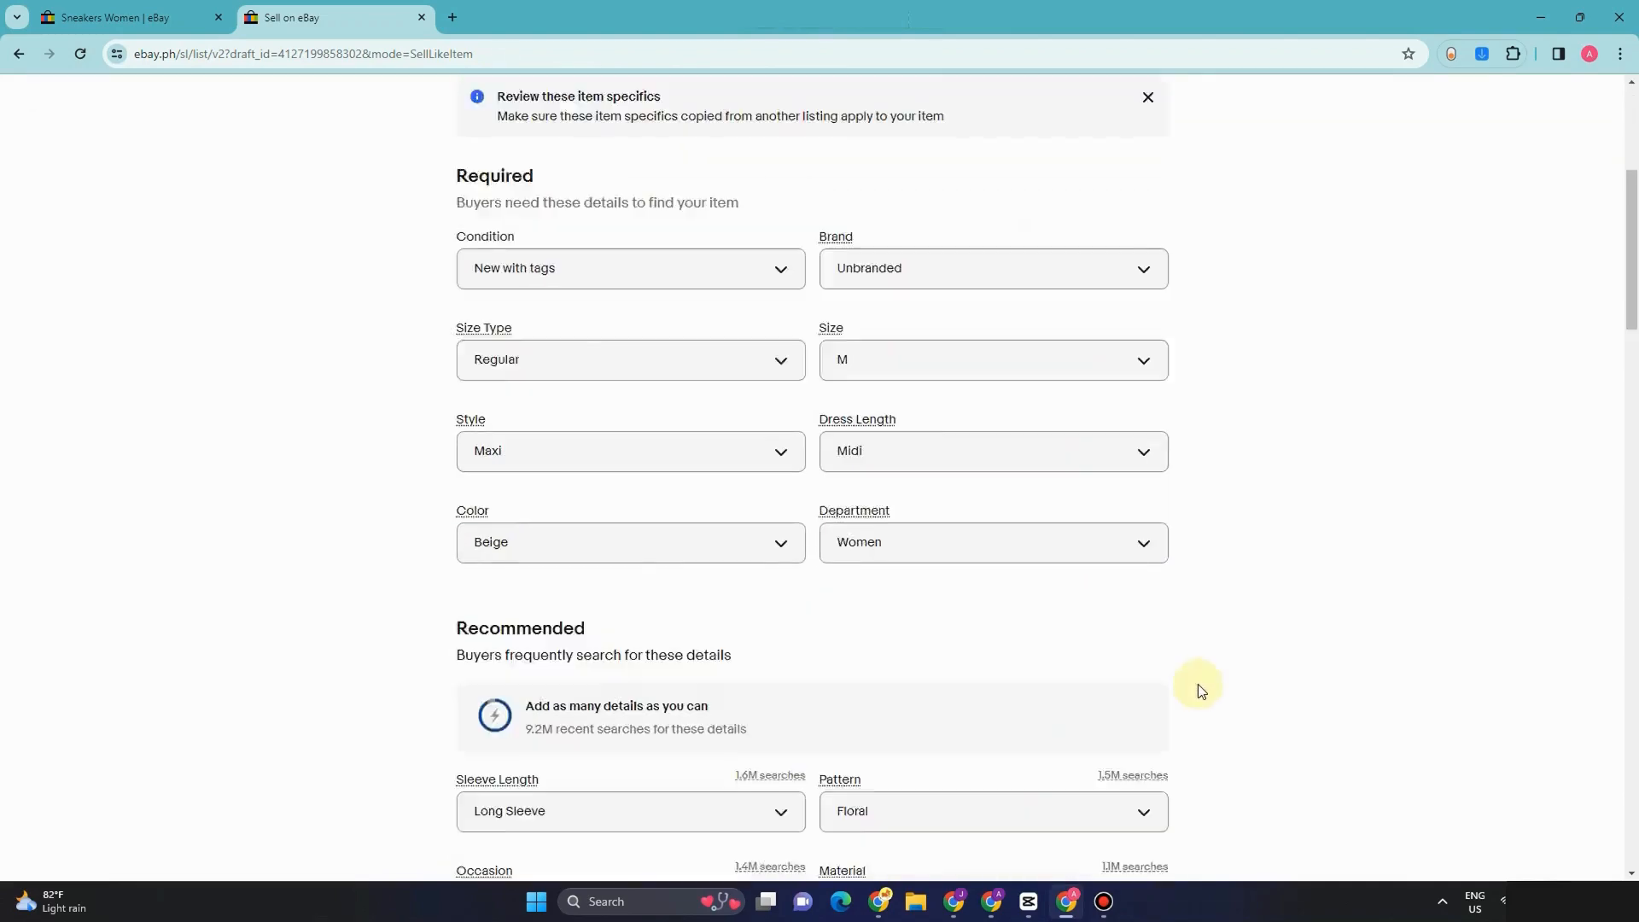
scroll(1055, 621, "up", 4)
scroll(1056, 622, "down", 5)
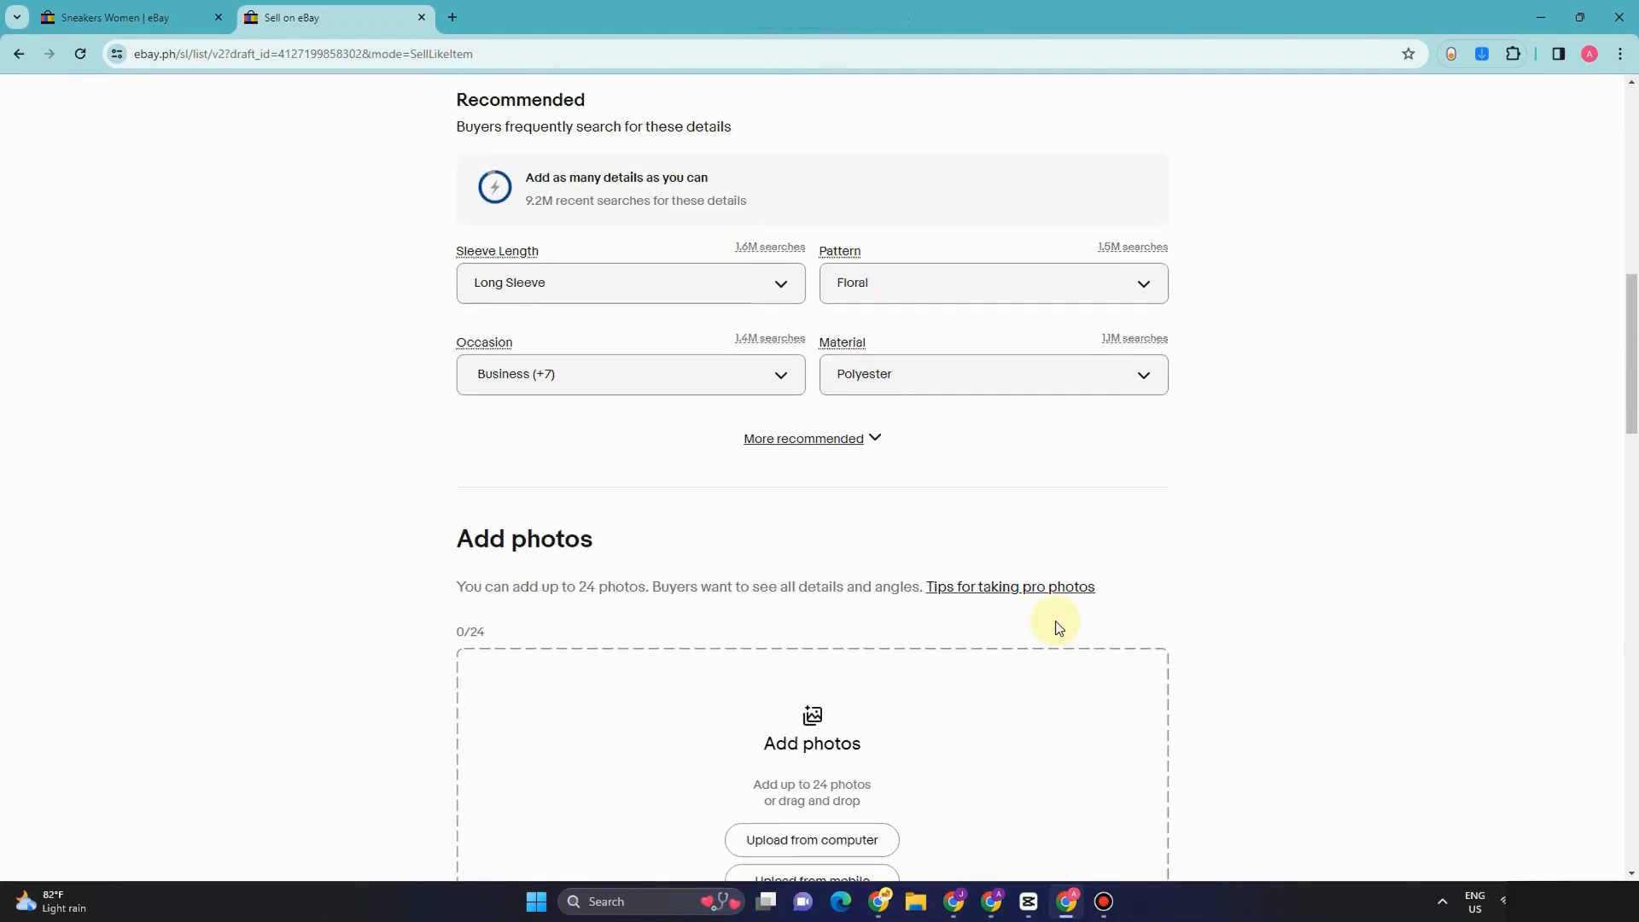
scroll(1058, 629, "down", 2)
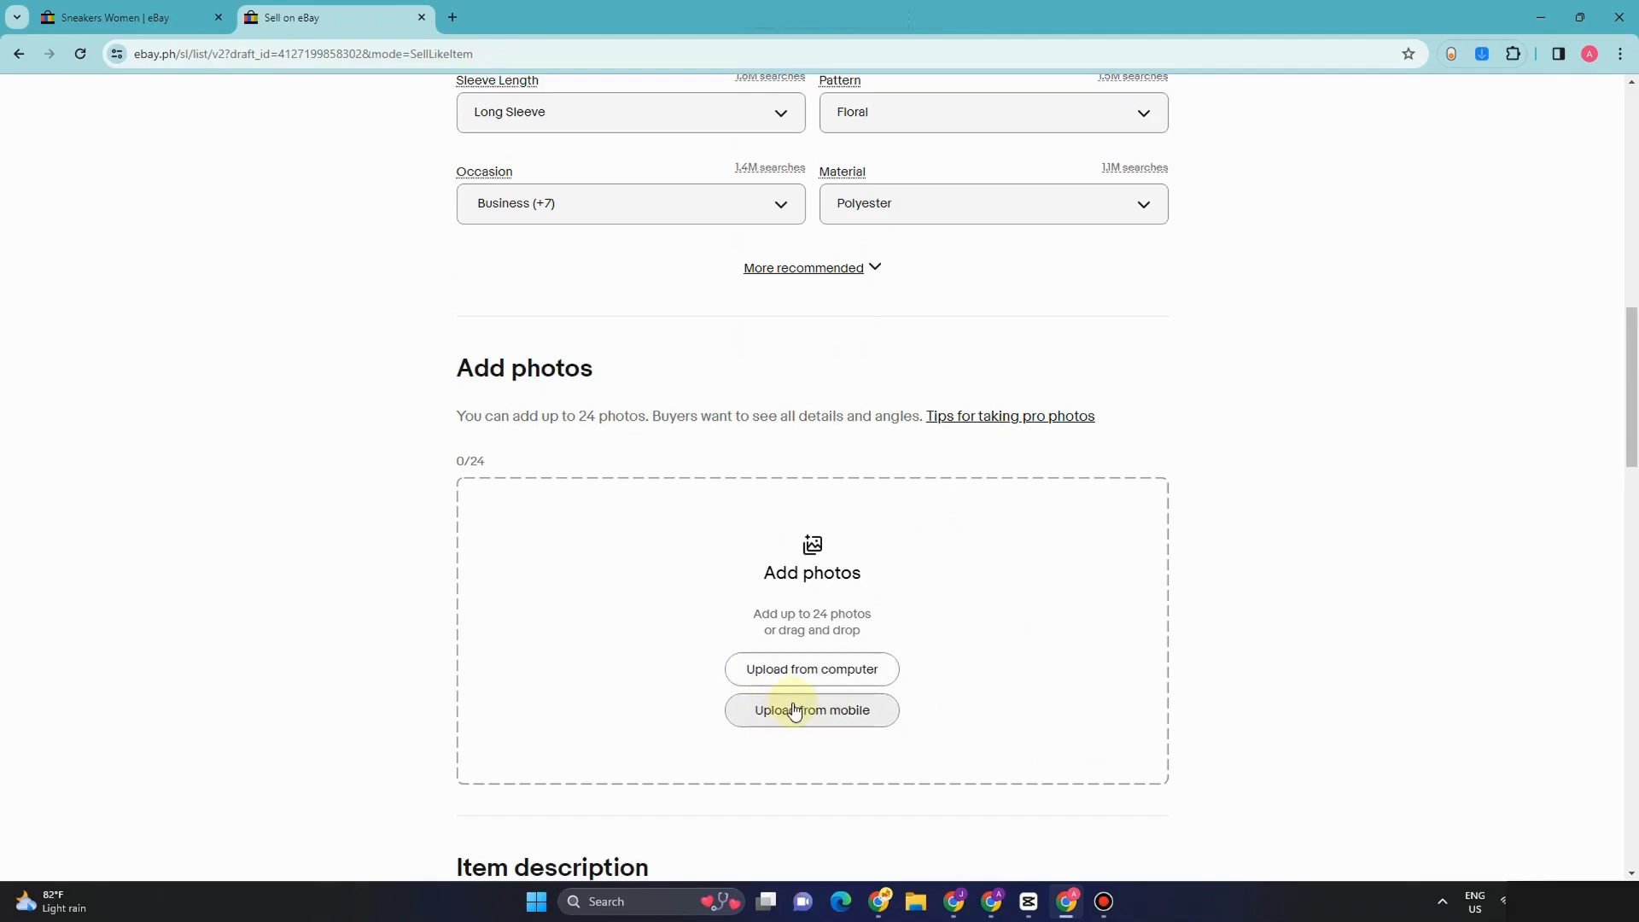
scroll(850, 722, "down", 18)
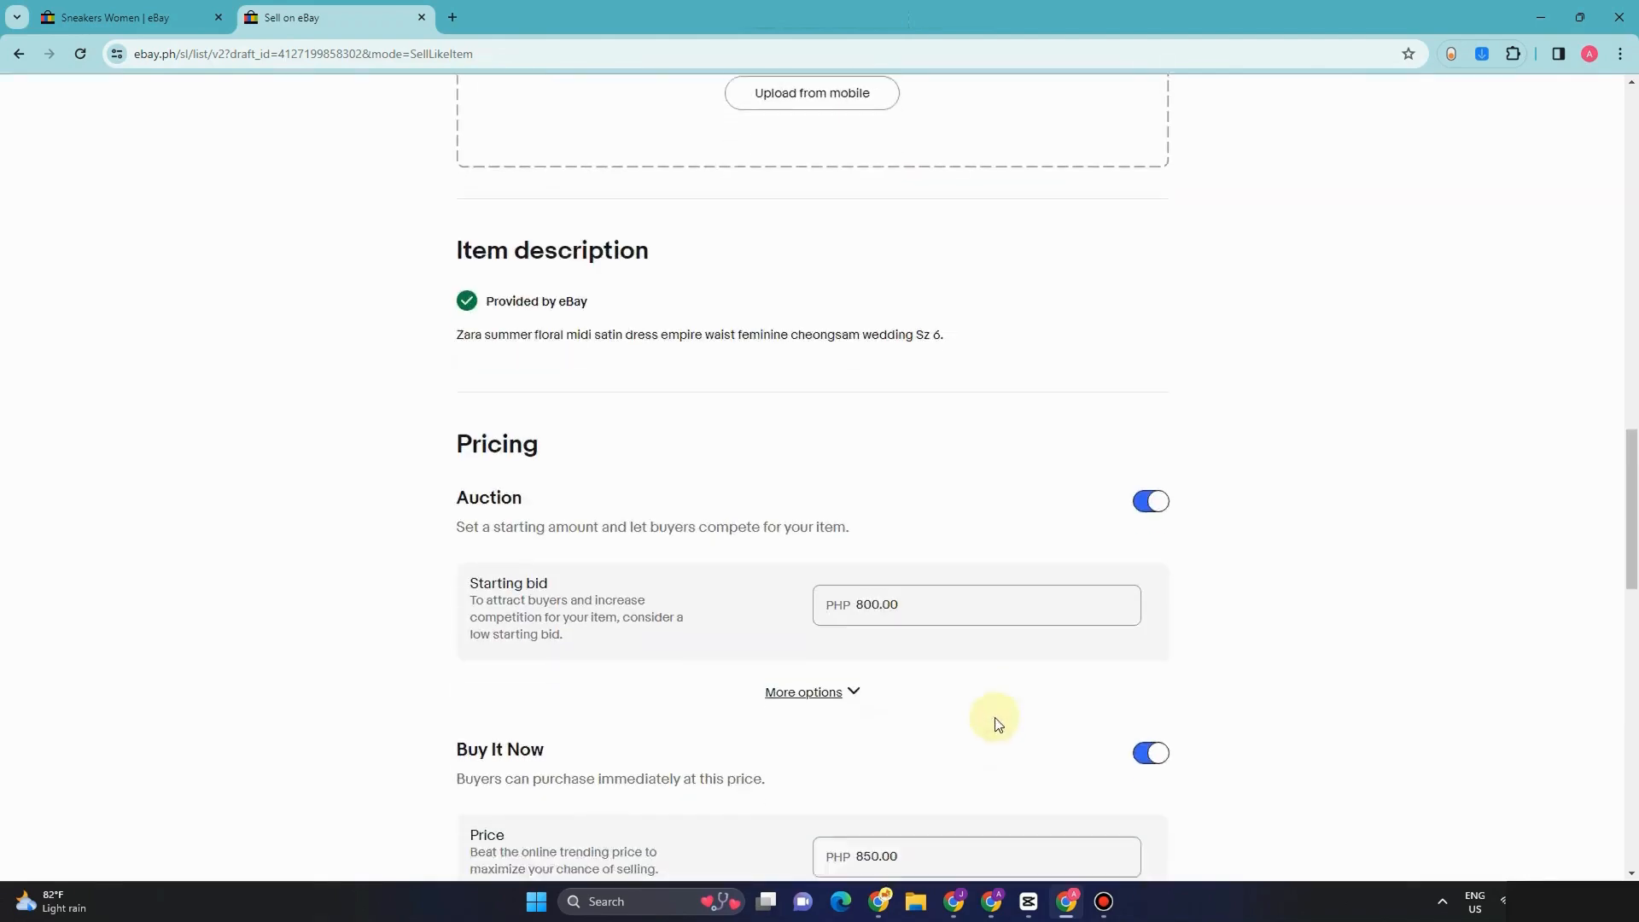
scroll(982, 726, "down", 3)
scroll(926, 641, "up", 15)
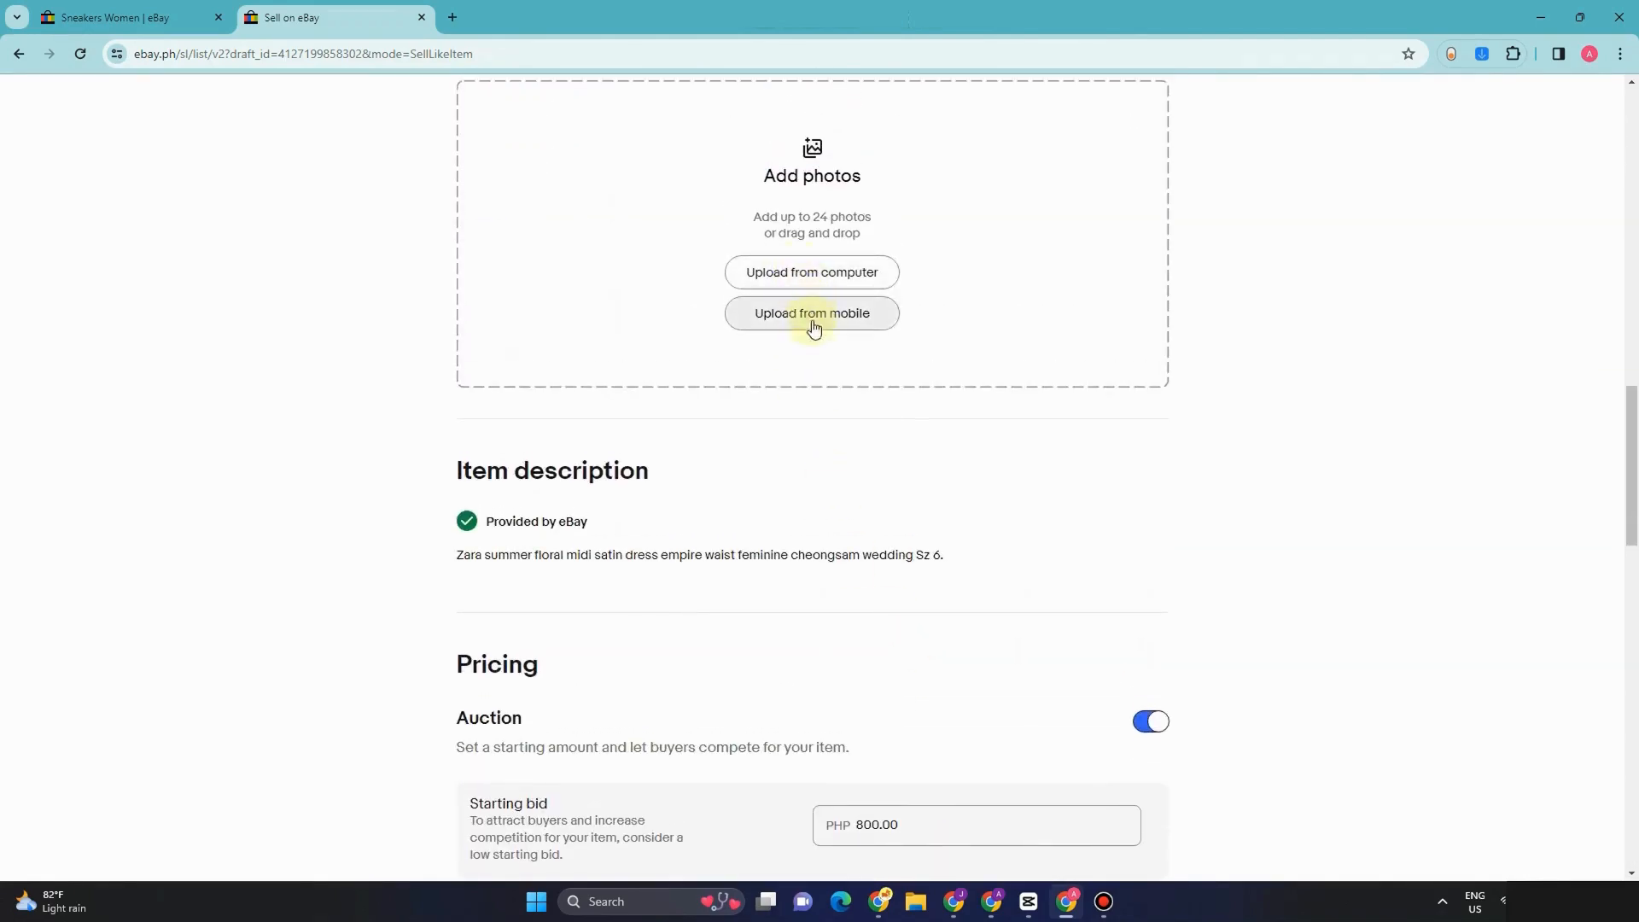
scroll(809, 315, "up", 2)
left_click(818, 478)
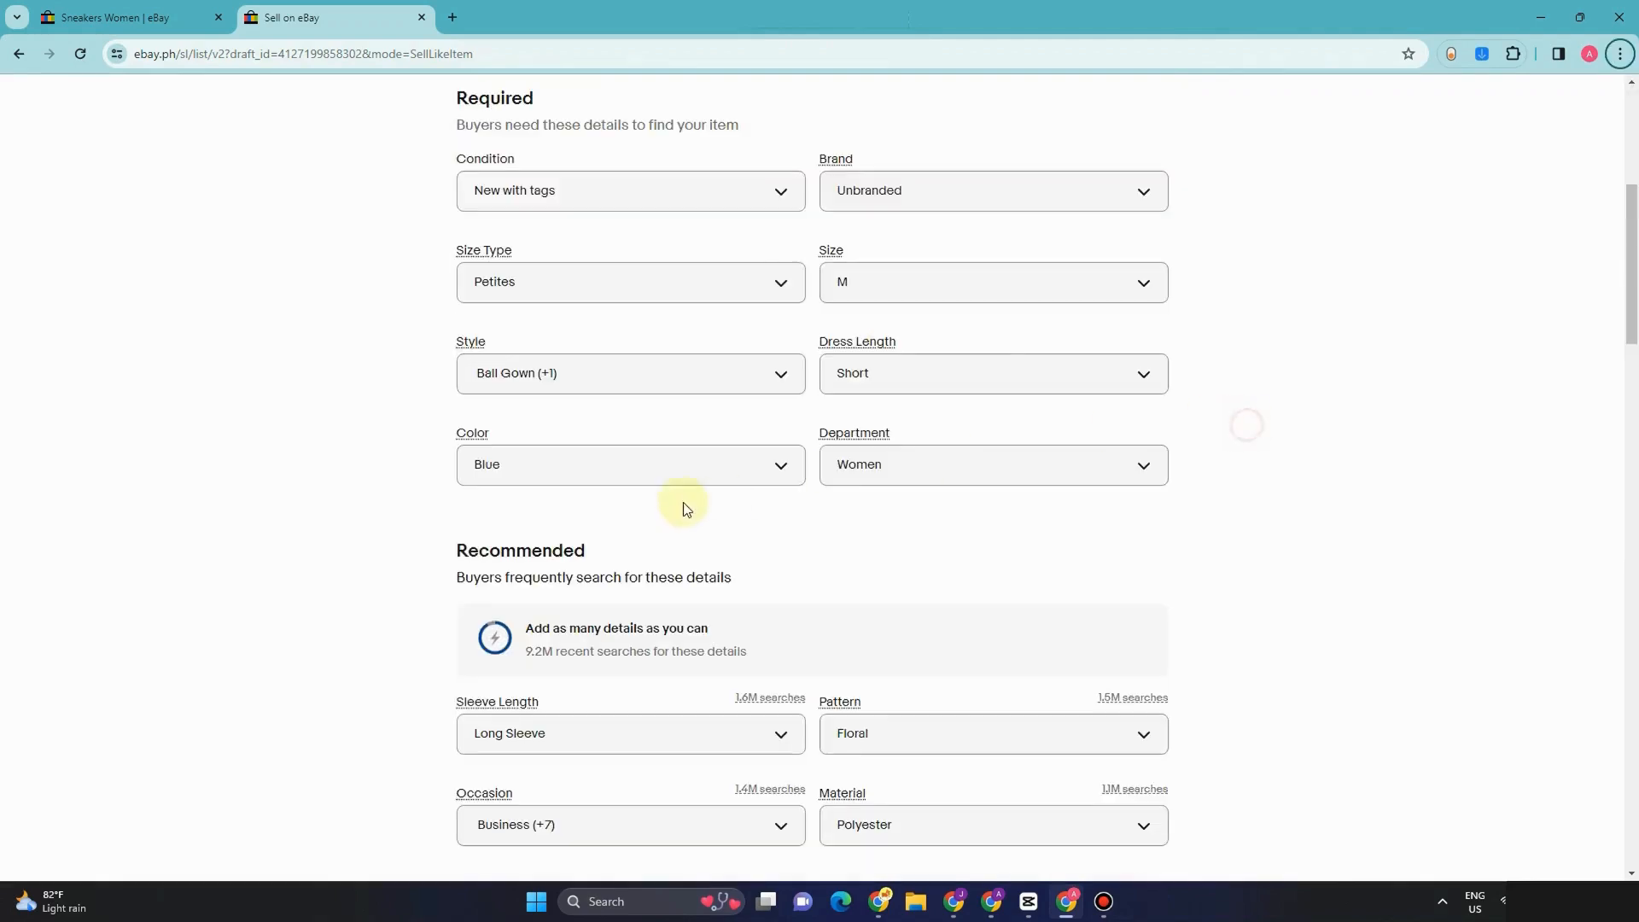
Step: Set the dress length to Midi, the size to PS and the size type to Plus in the required item specifics
left_click(704, 480)
left_click(1023, 475)
left_click(986, 374)
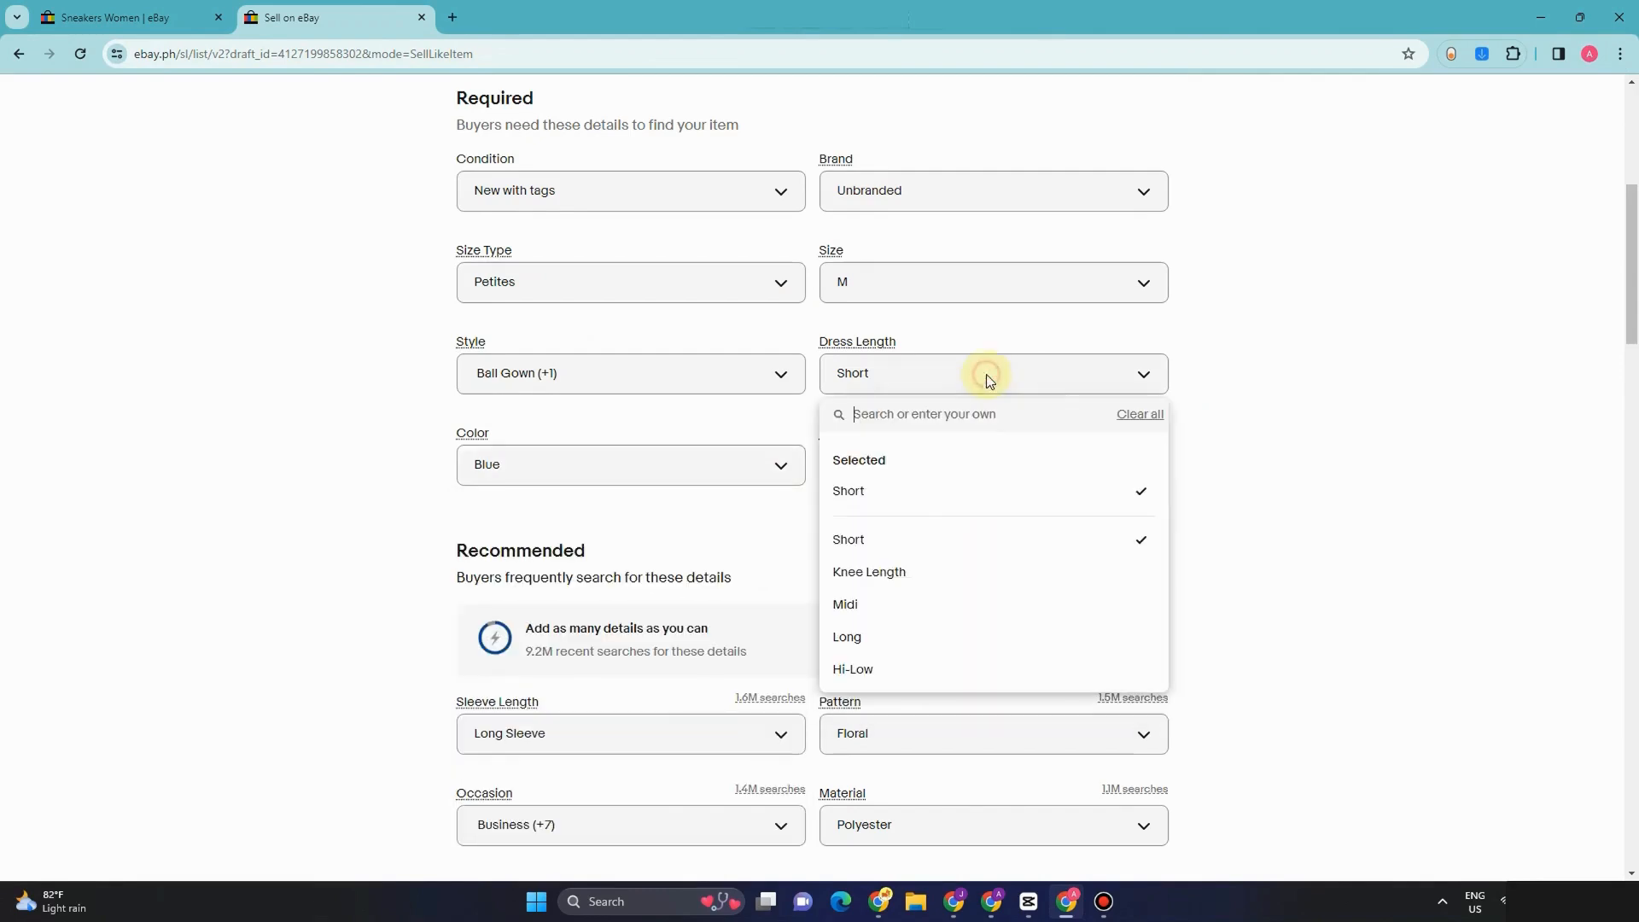
left_click(914, 610)
left_click(940, 286)
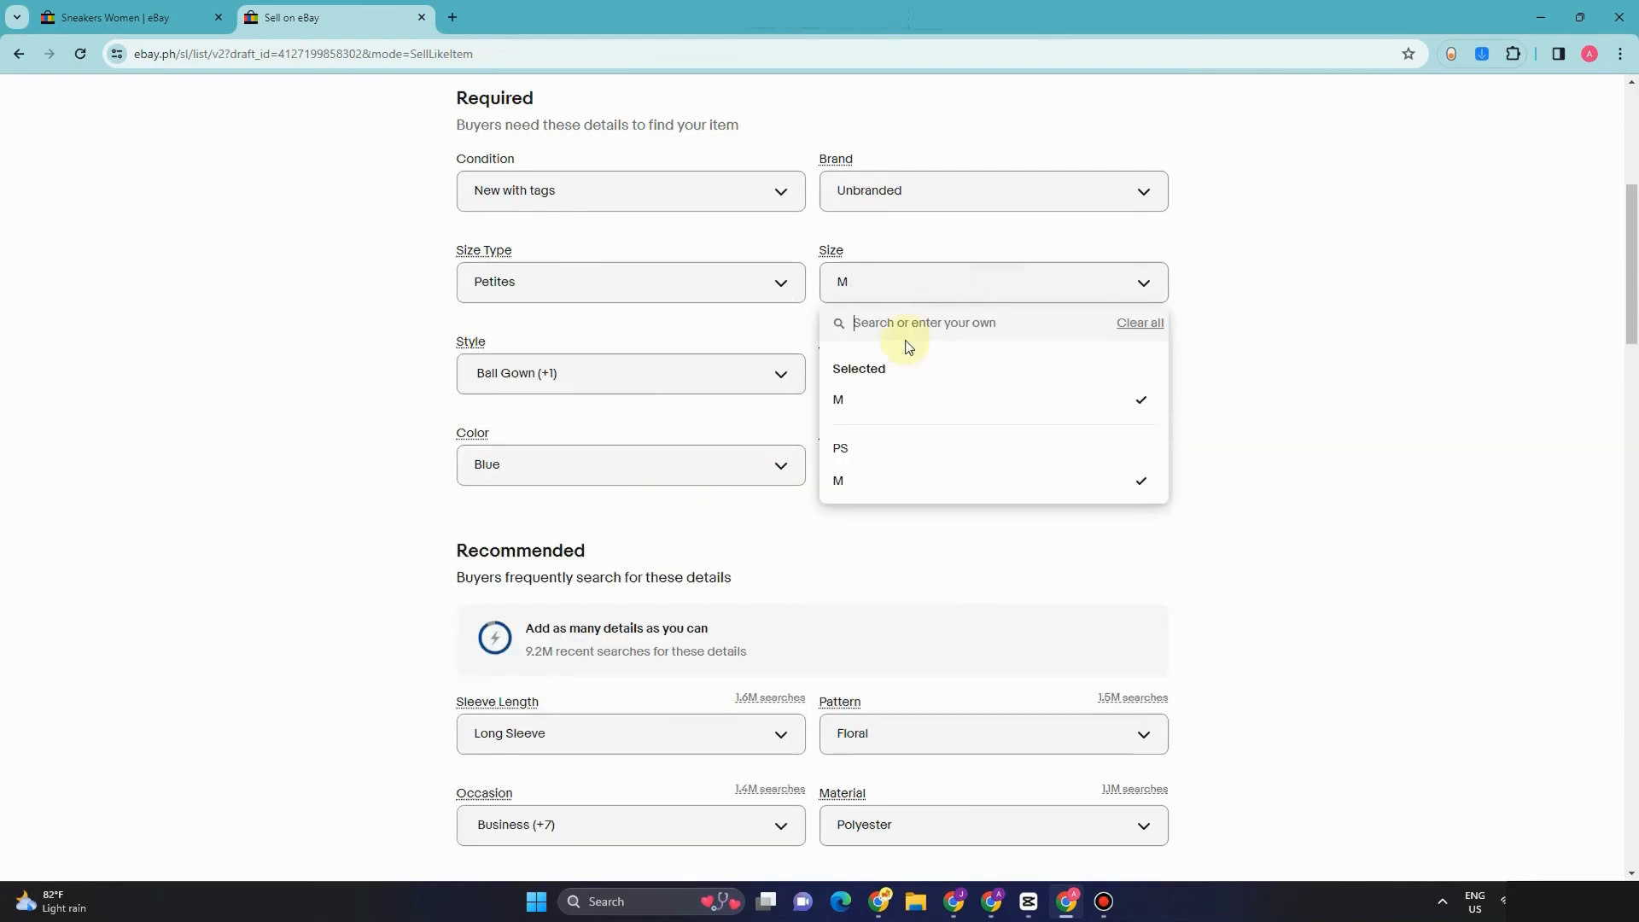
left_click(911, 286)
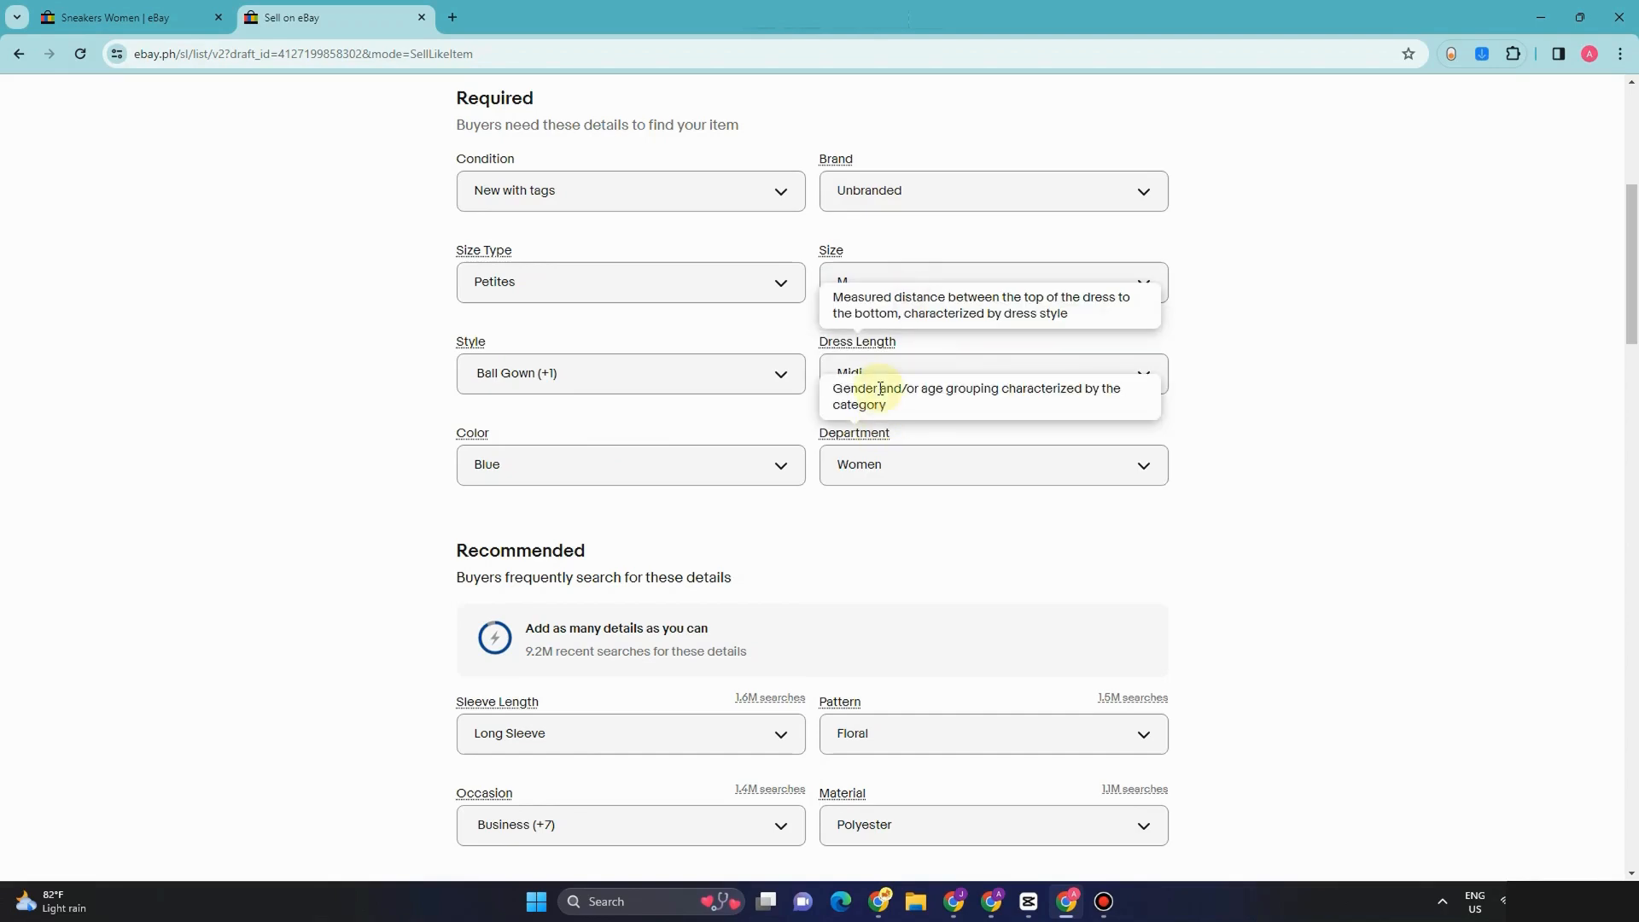
left_click(546, 484)
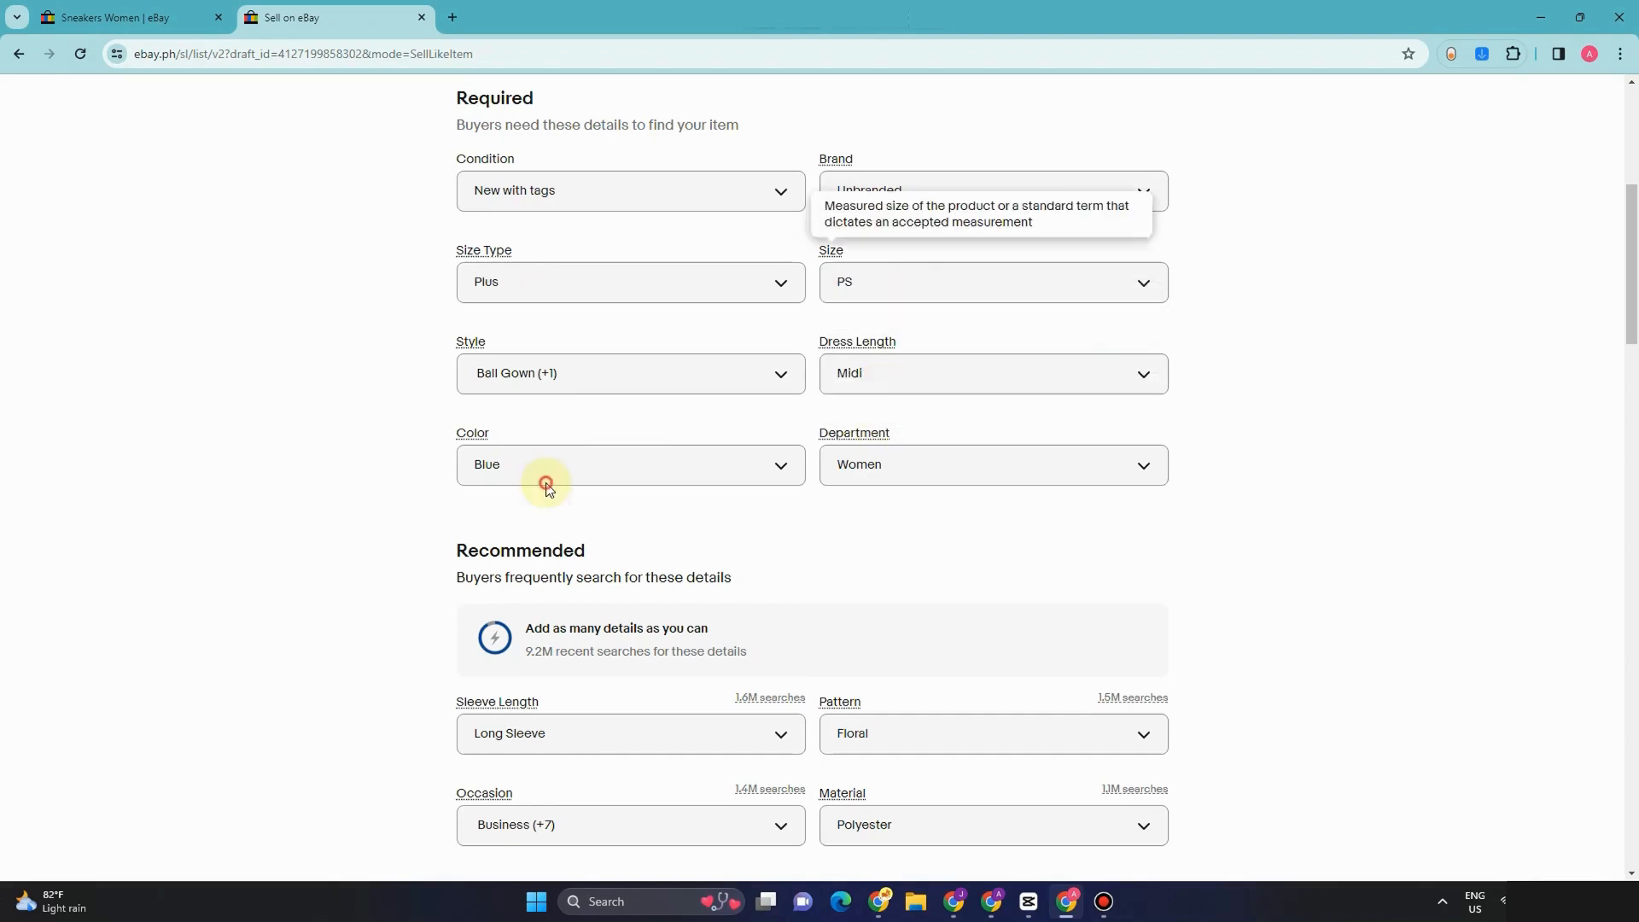
Step: Set the brand to 1. STATE in the required item specifics
left_click(1114, 183)
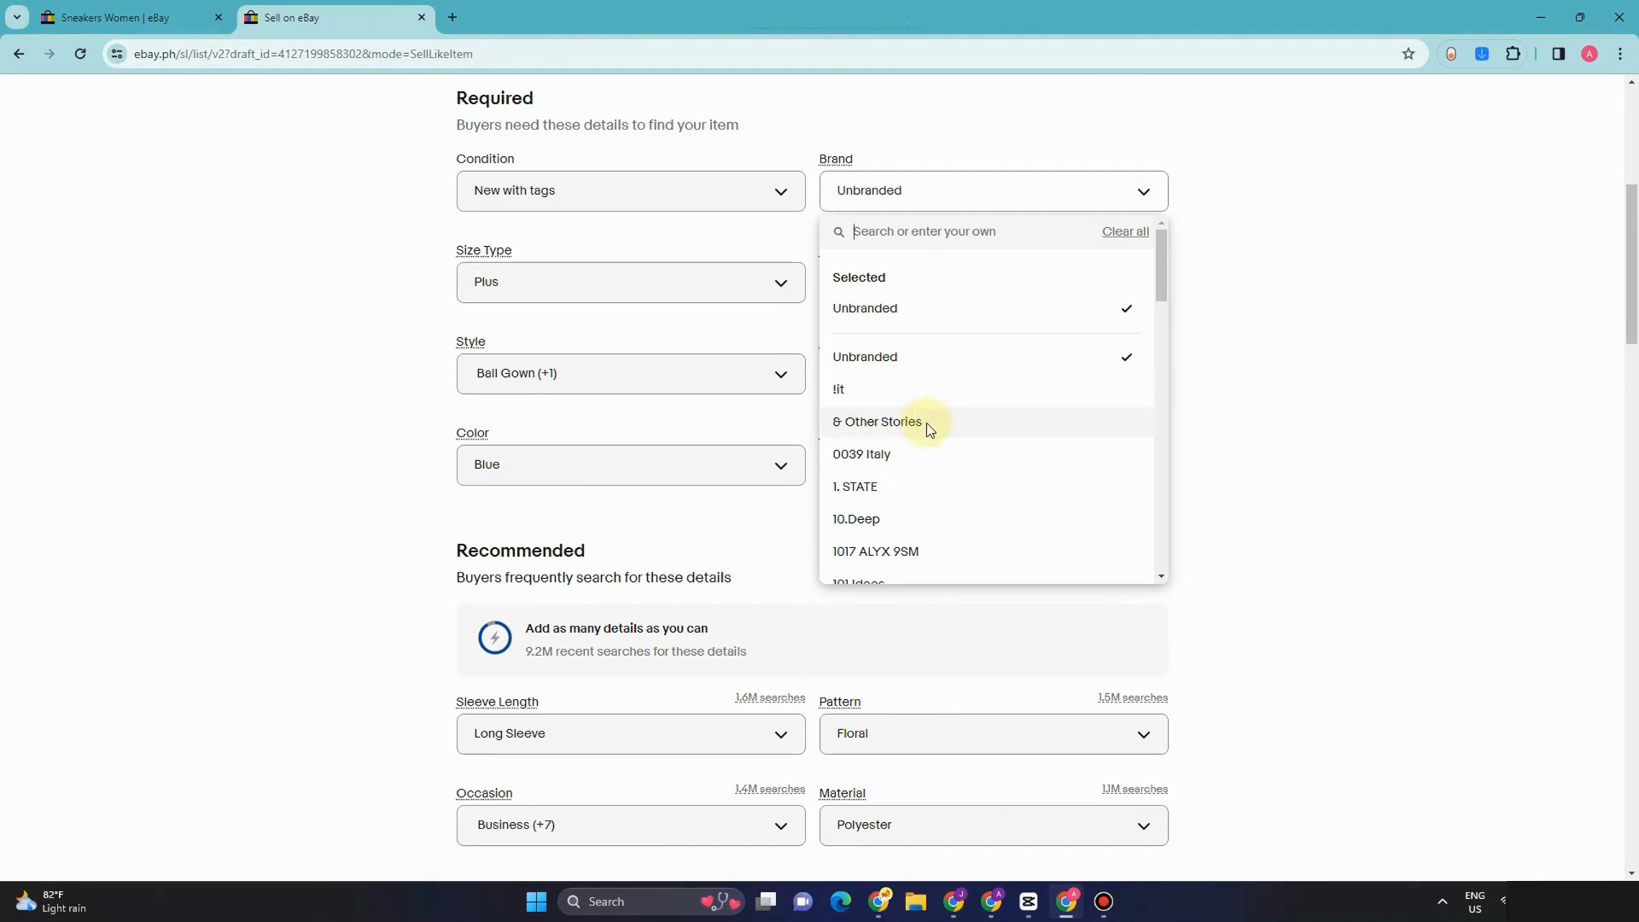
left_click(923, 485)
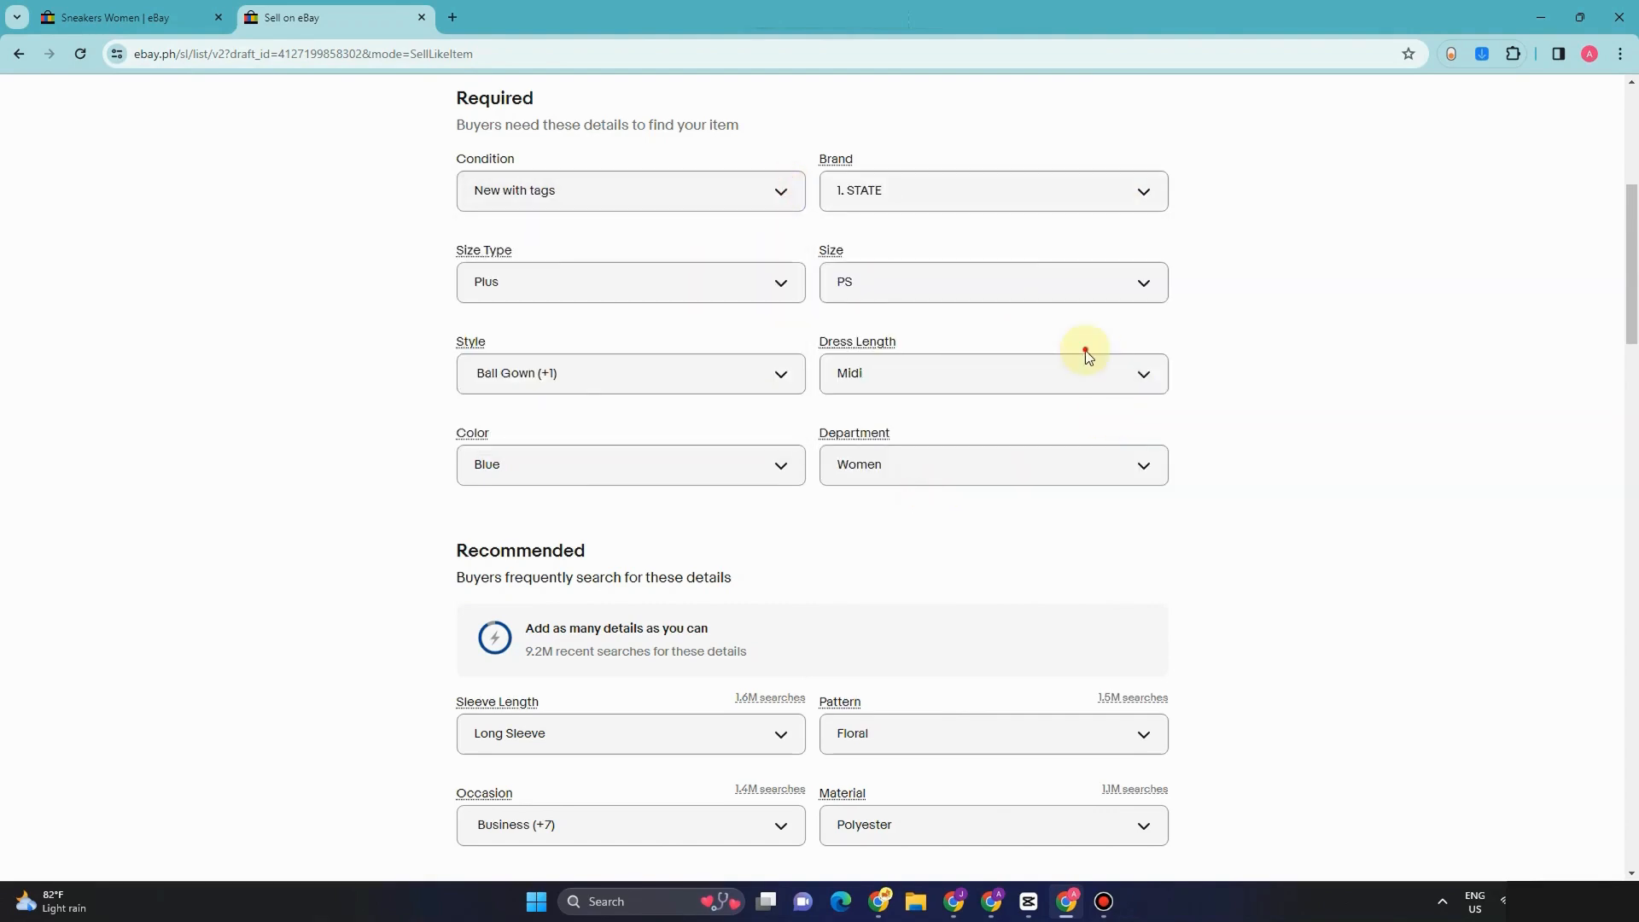
scroll(1092, 427, "down", 4)
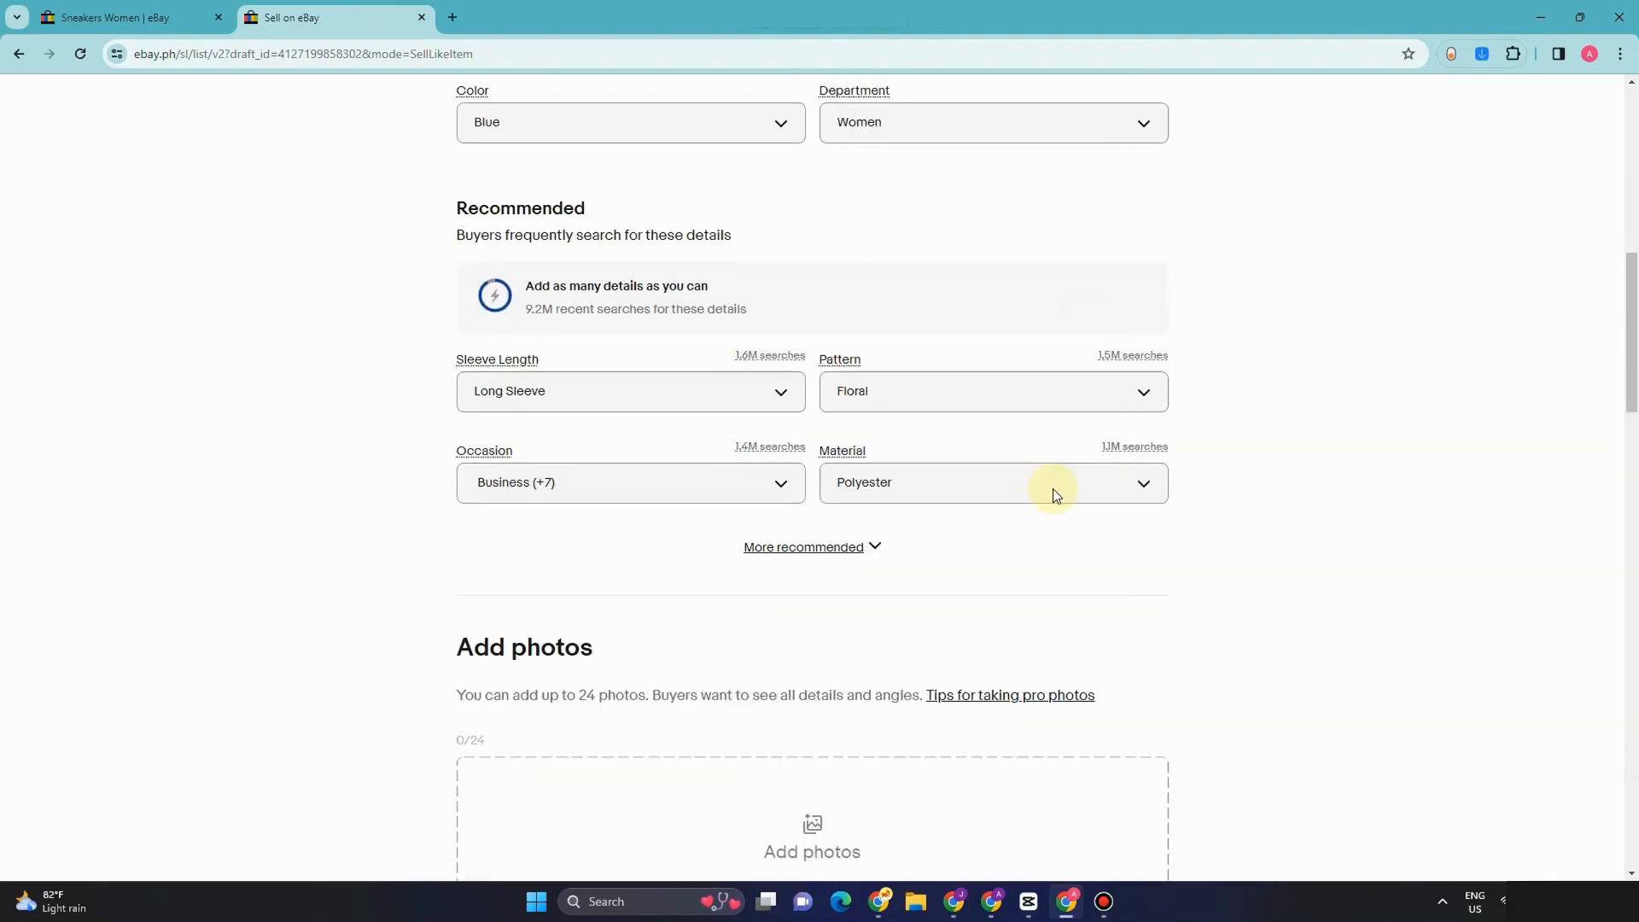
scroll(1053, 488, "down", 15)
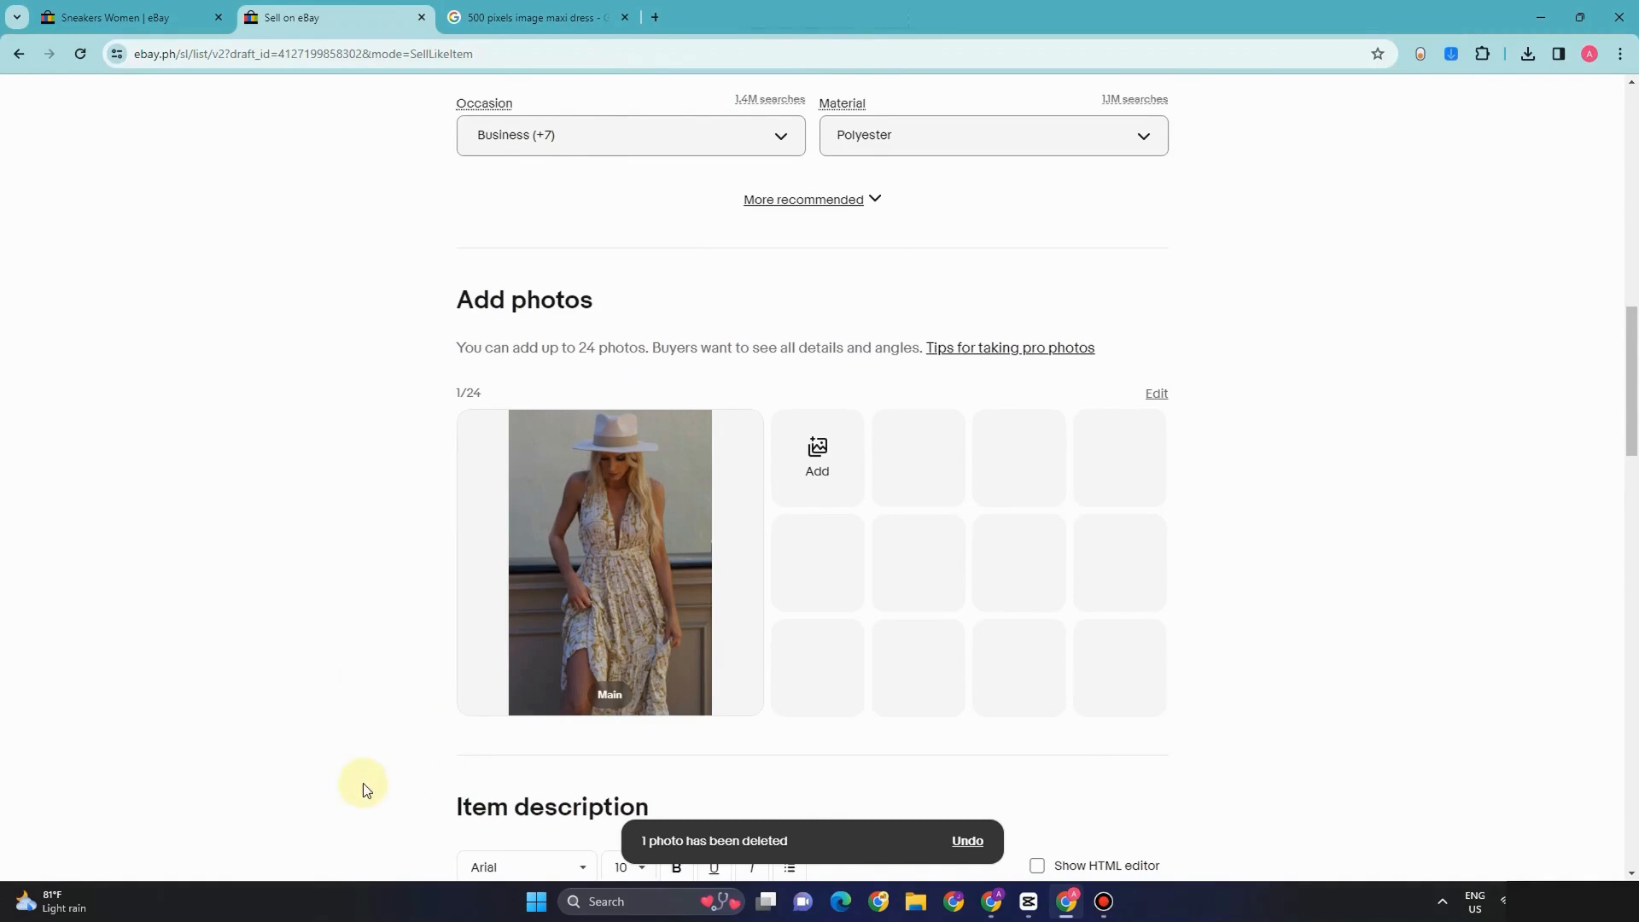
Step: Review the dress listing's required and recommended item specifics, the added main photo and the item description
scroll(926, 567, "up", 2)
scroll(684, 513, "down", 2)
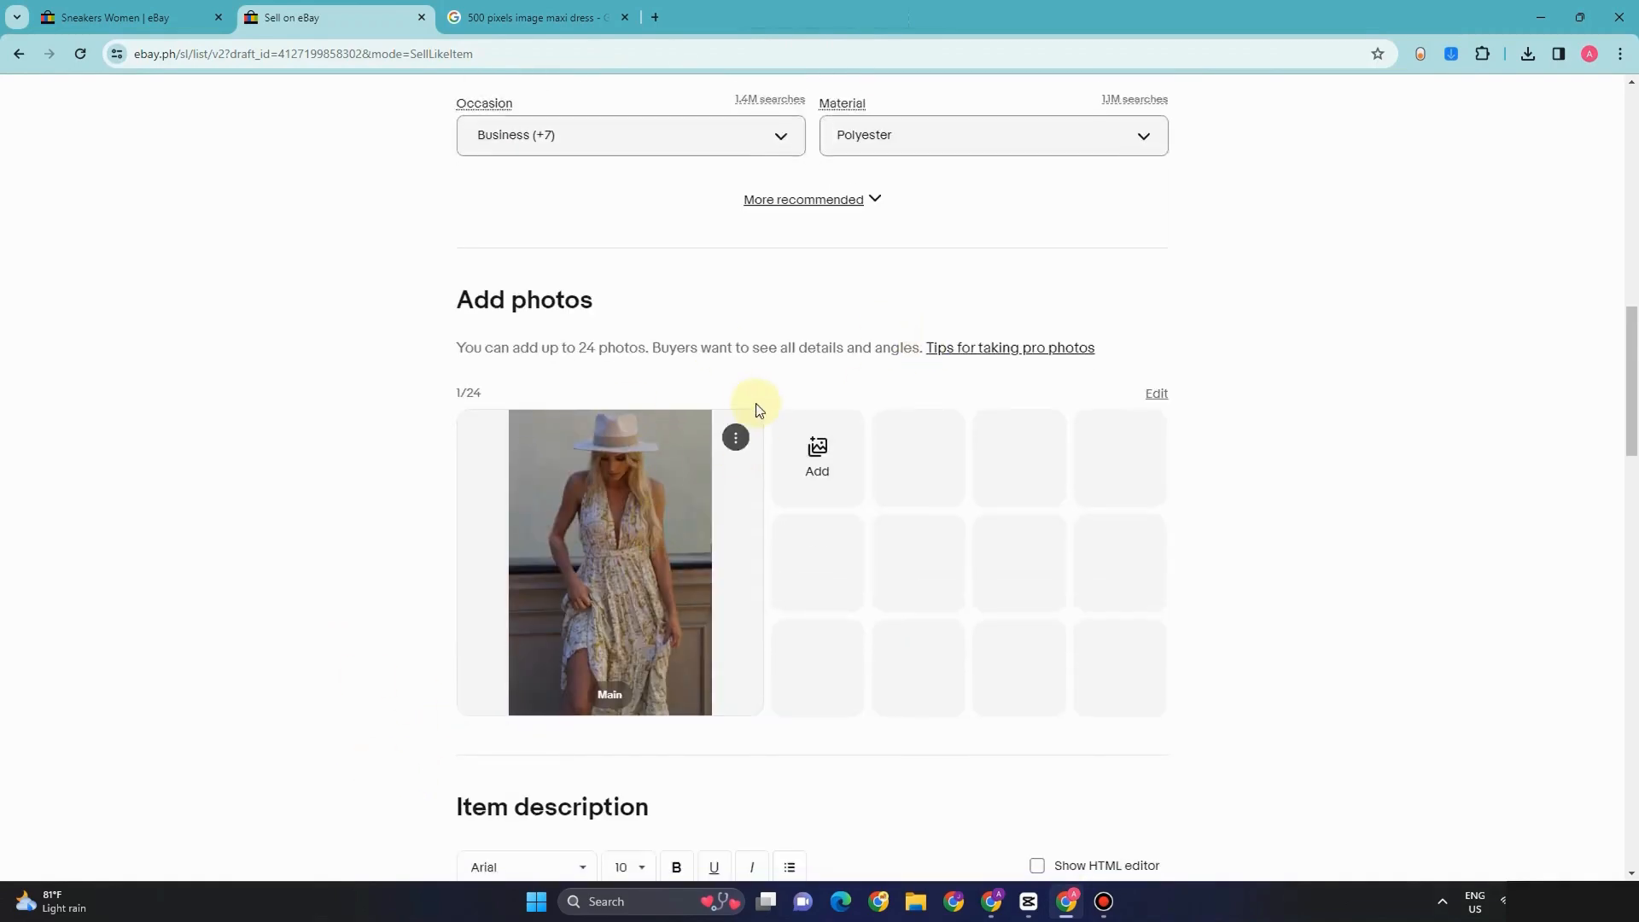
scroll(683, 568, "down", 2)
scroll(683, 568, "down", 1)
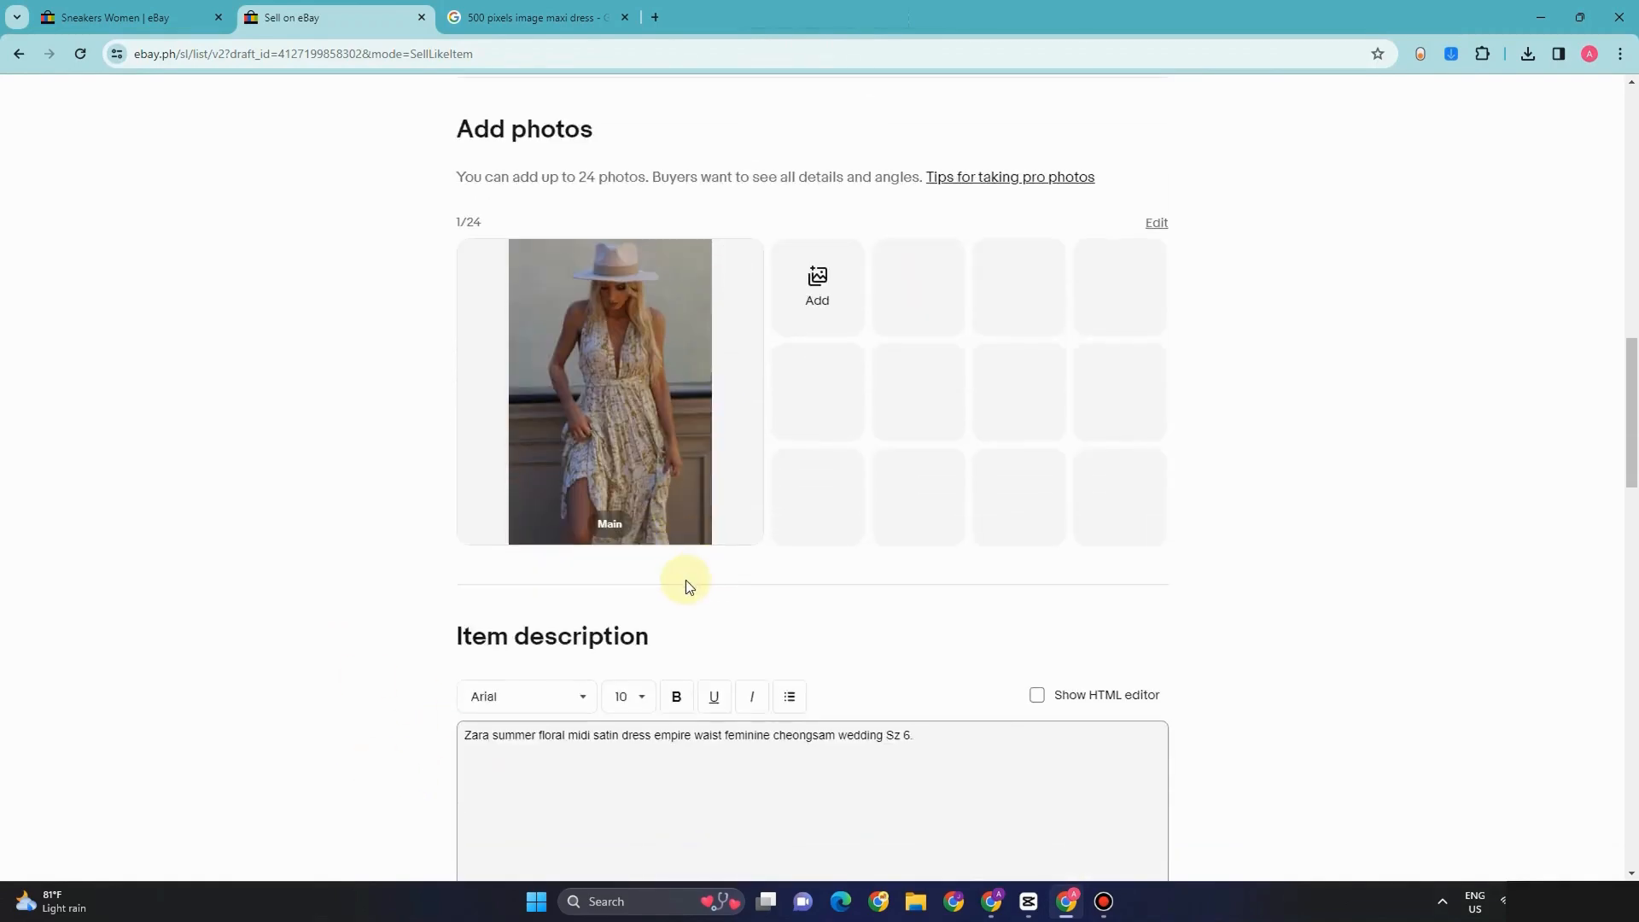
scroll(957, 777, "down", 4)
scroll(970, 743, "up", 4)
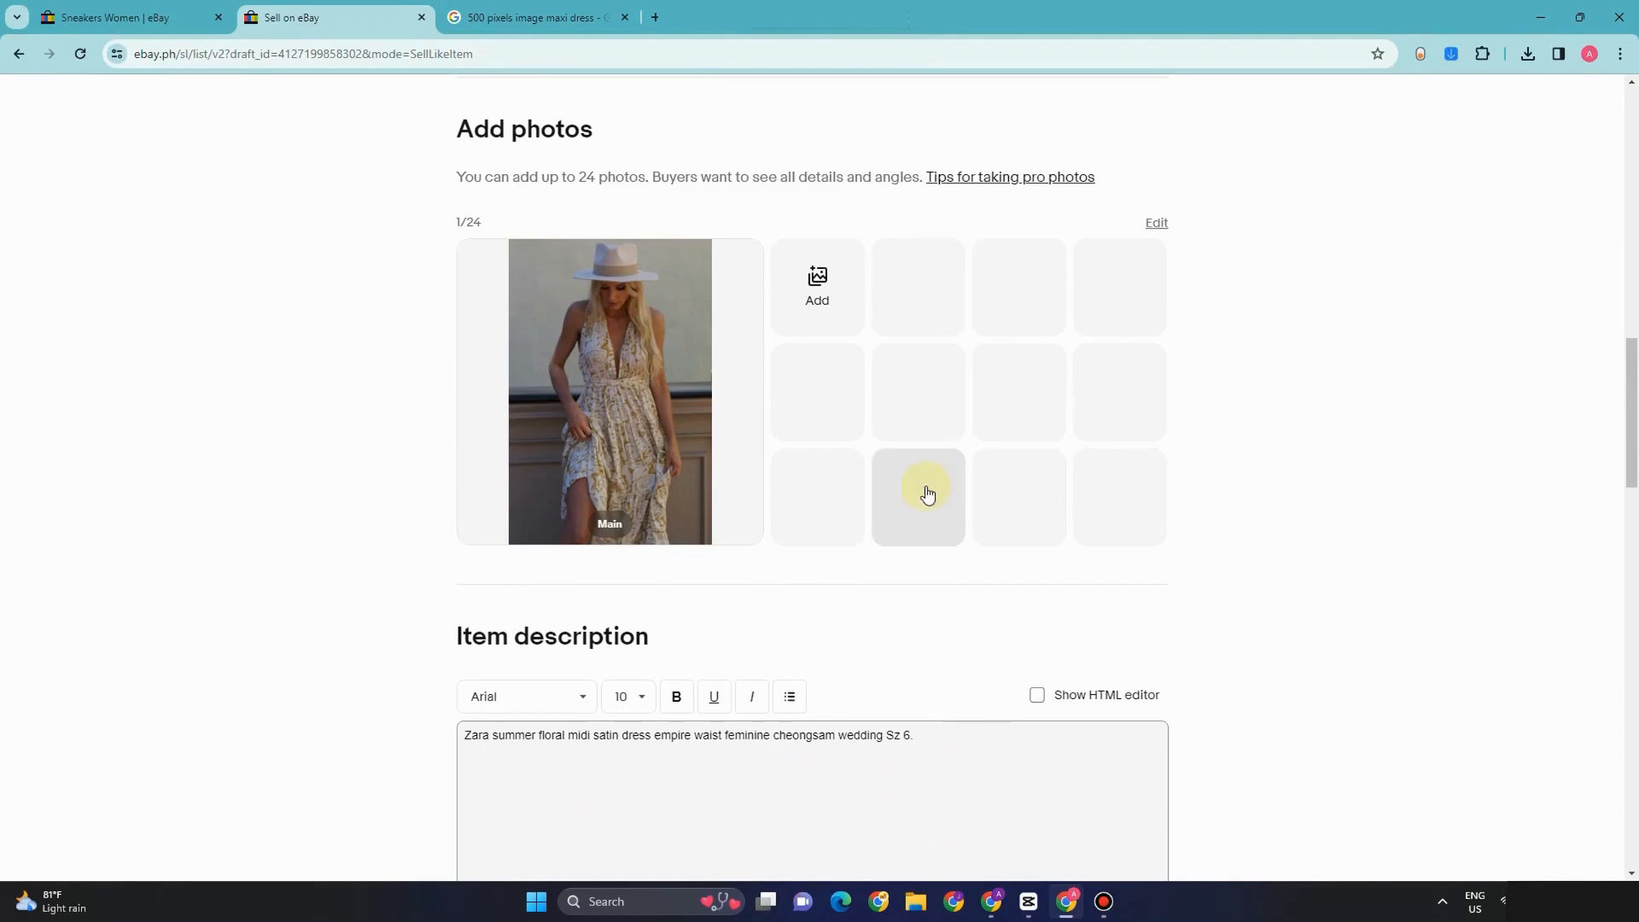
scroll(926, 491, "up", 6)
scroll(939, 533, "up", 3)
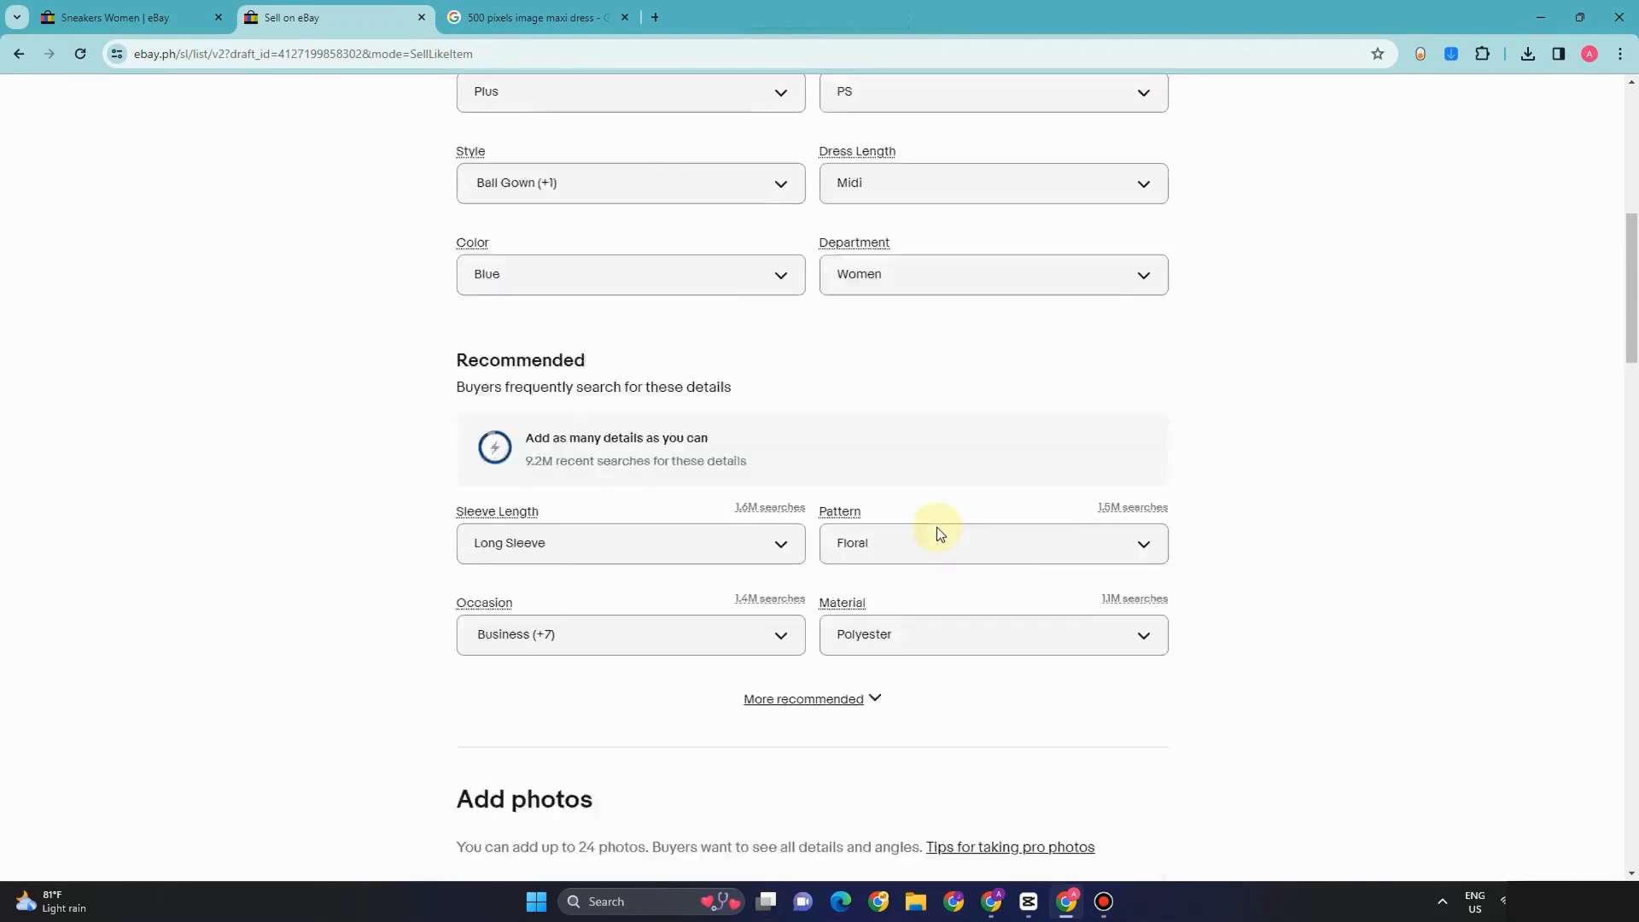
scroll(939, 534, "down", 2)
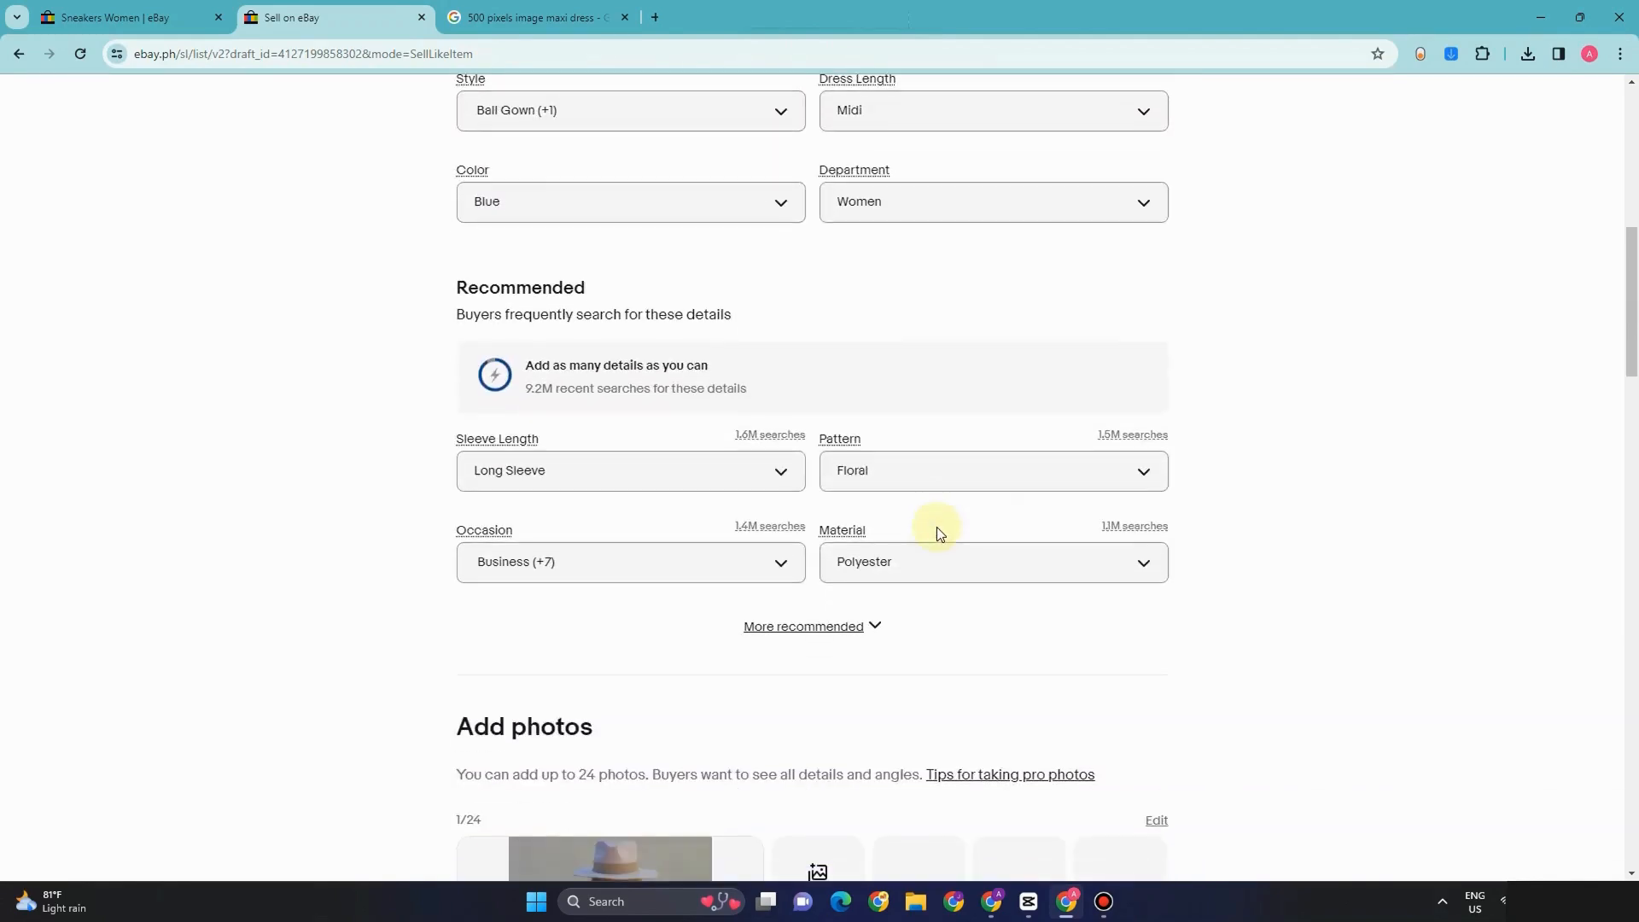
scroll(859, 470, "down", 1)
scroll(896, 560, "down", 2)
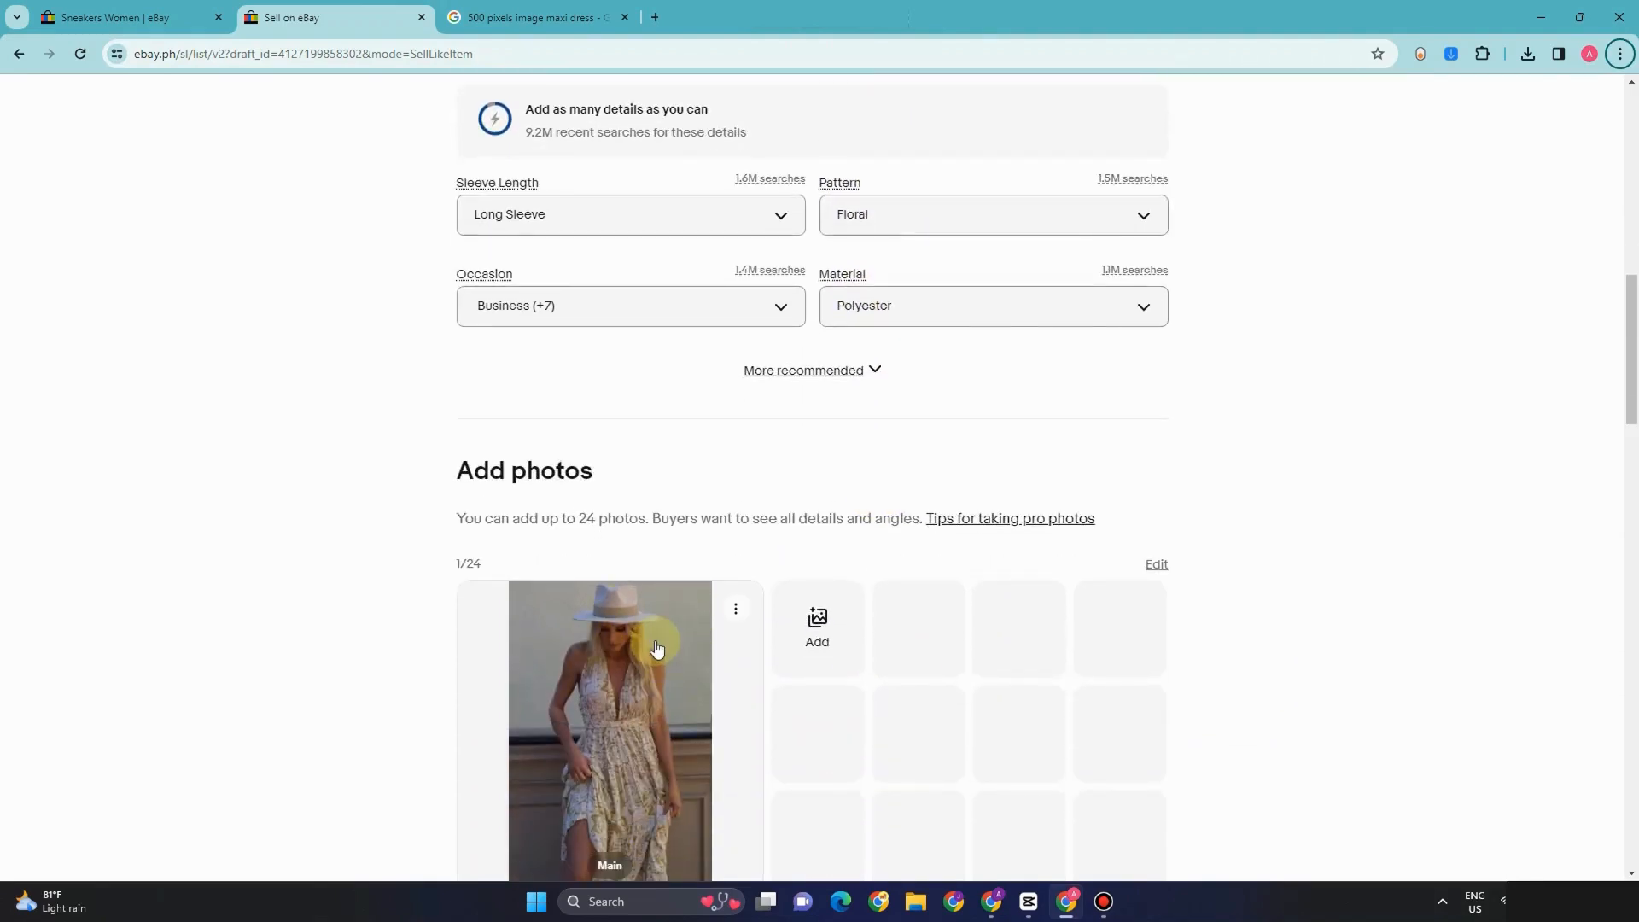
scroll(669, 470, "up", 5)
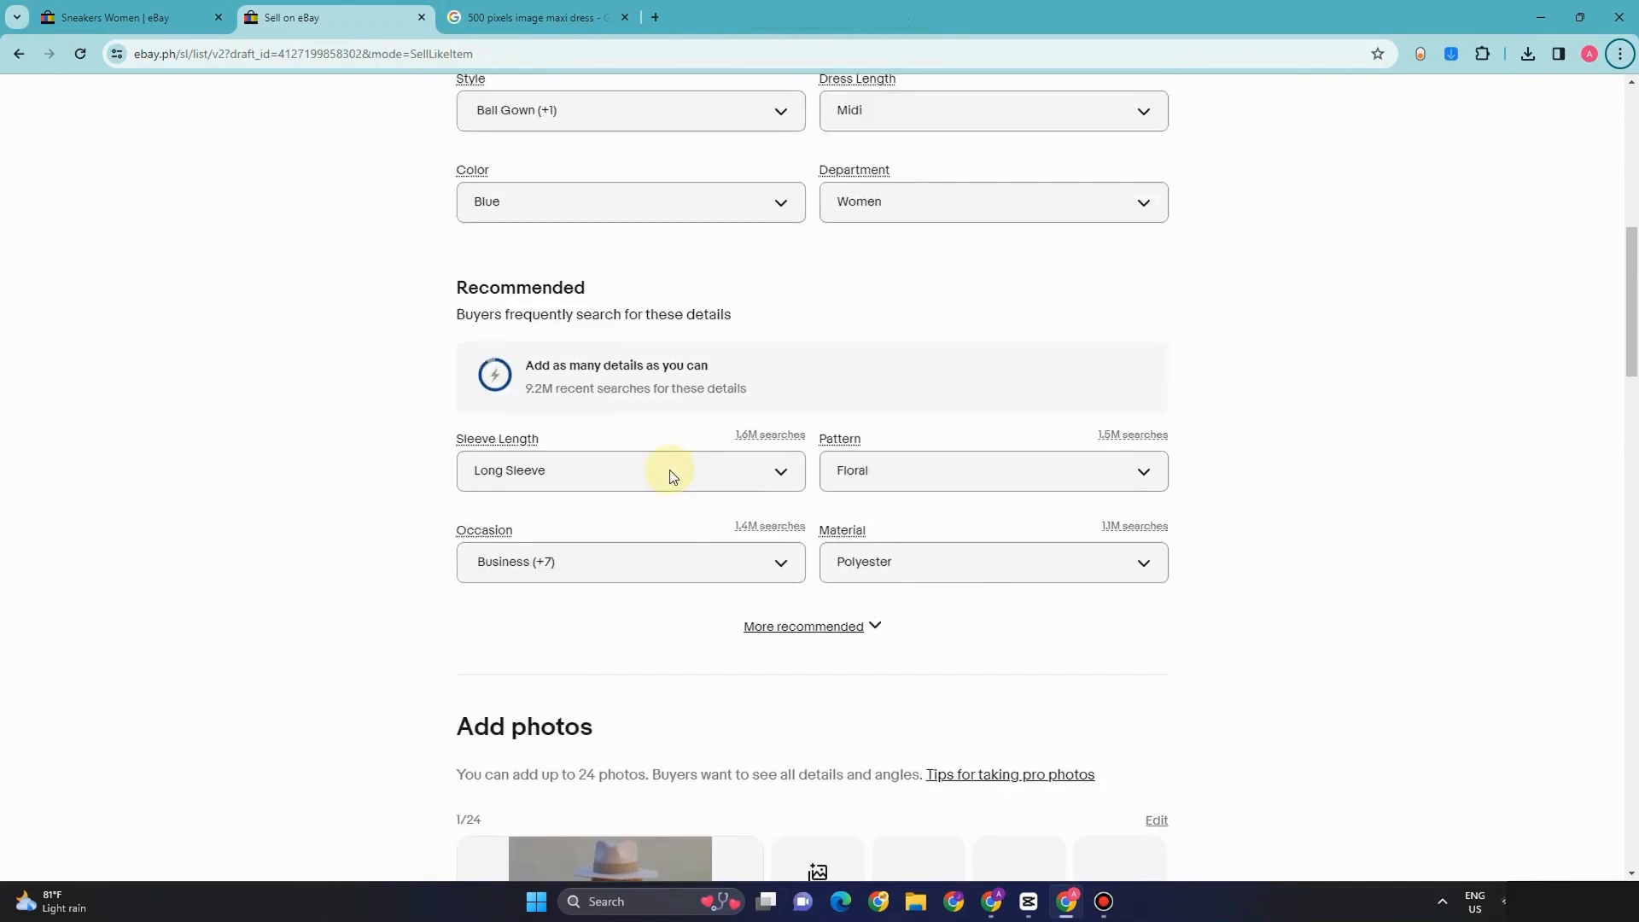
scroll(669, 470, "up", 1)
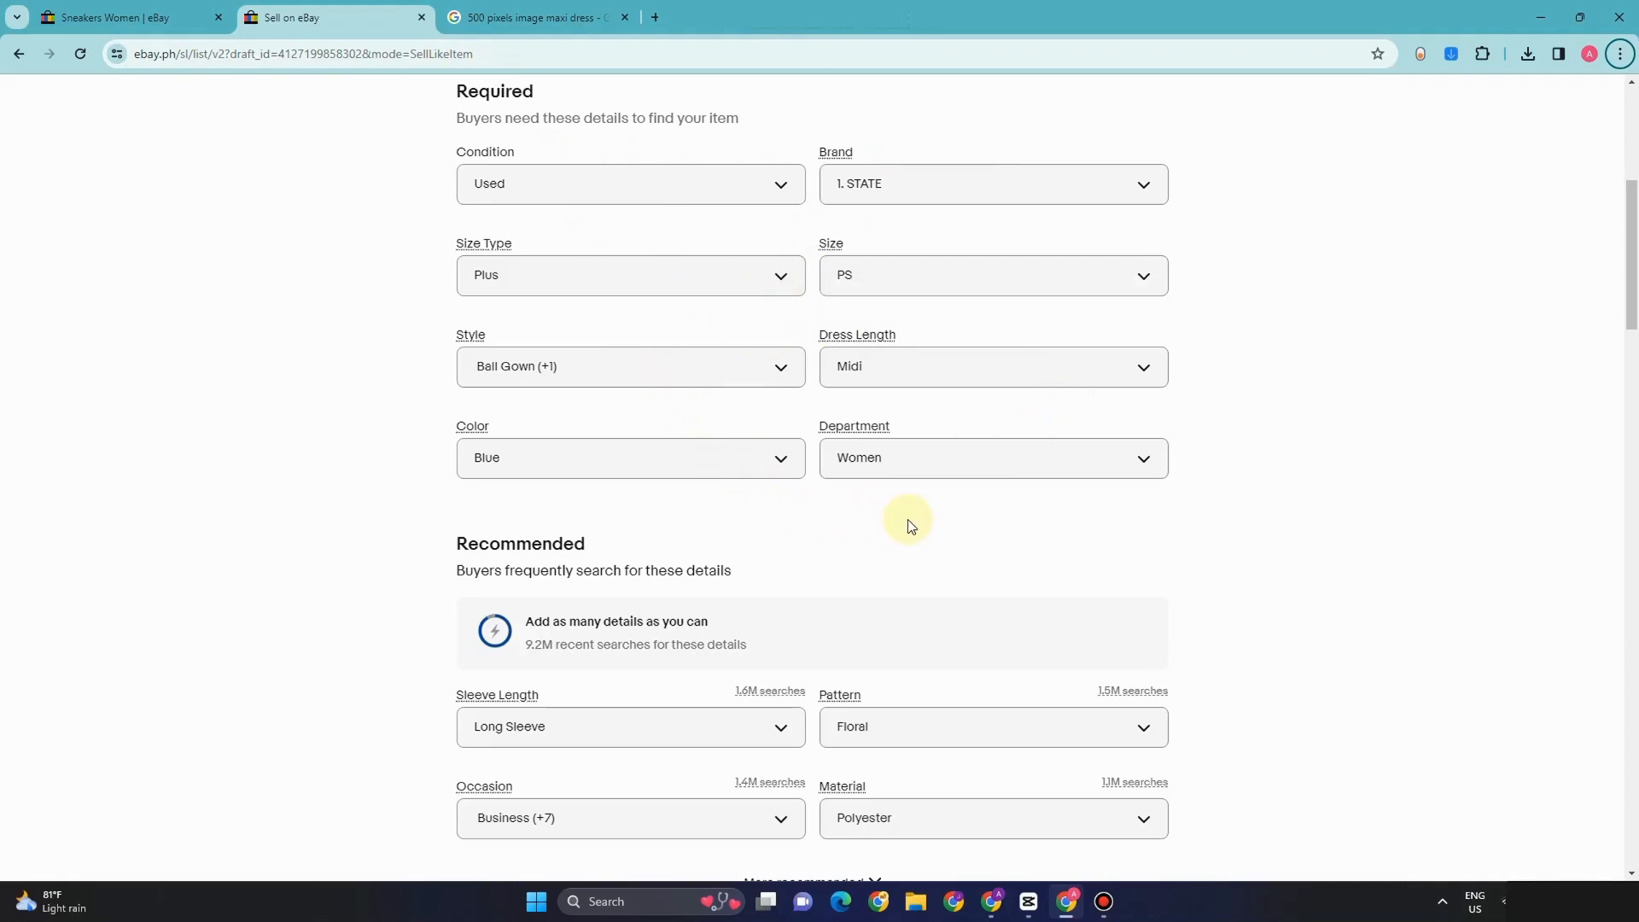
scroll(838, 556, "down", 2)
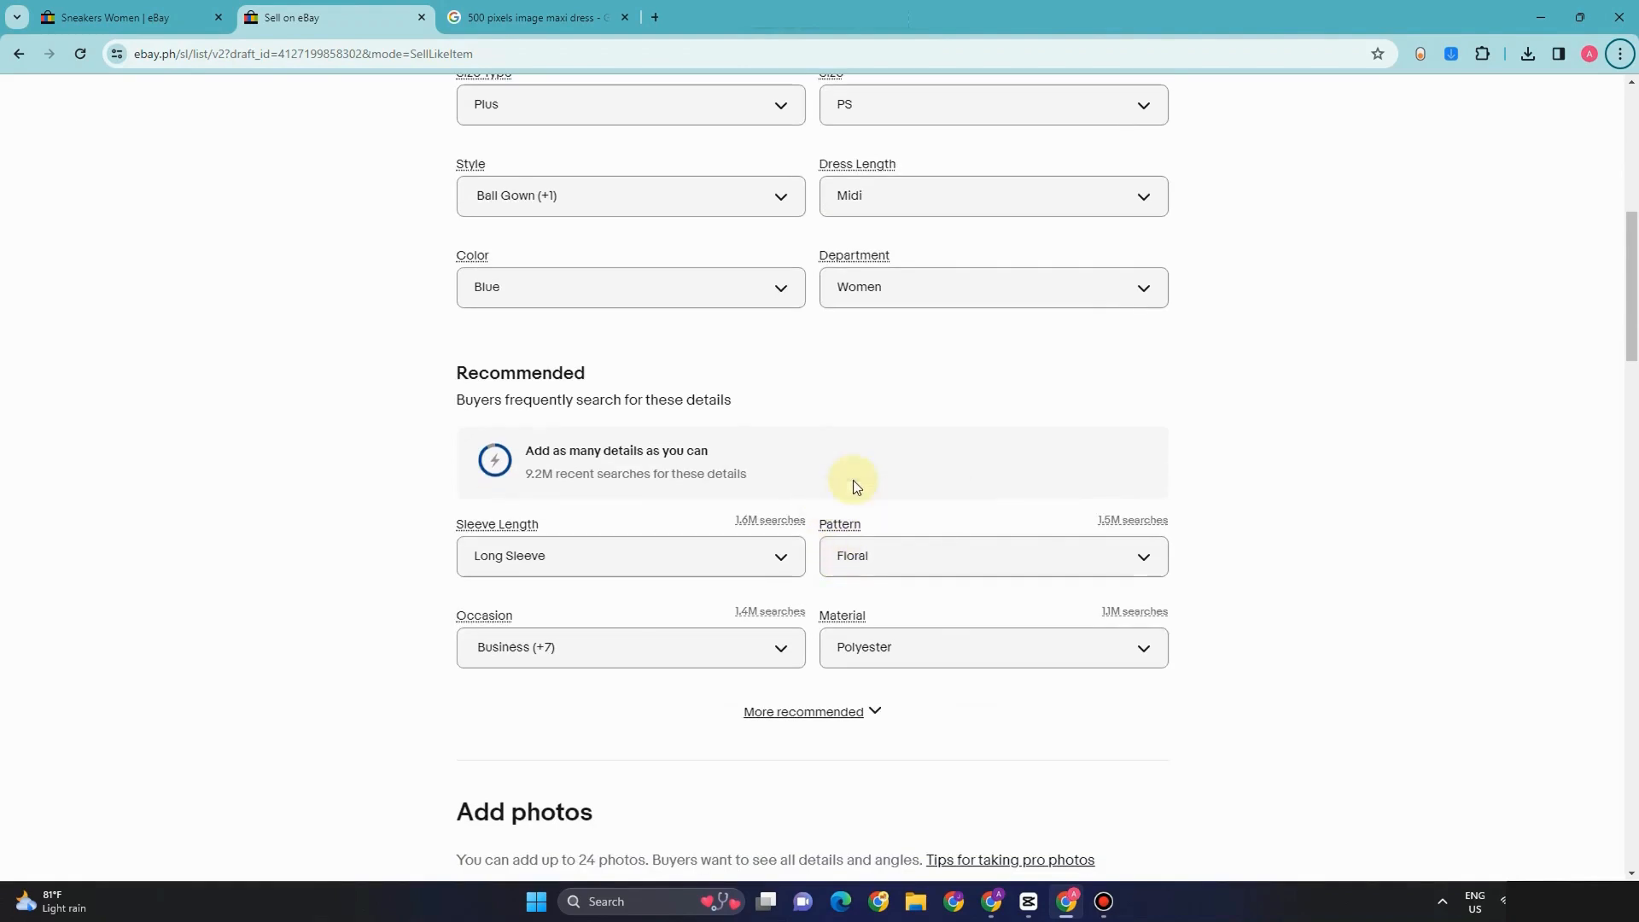
scroll(925, 516, "down", 6)
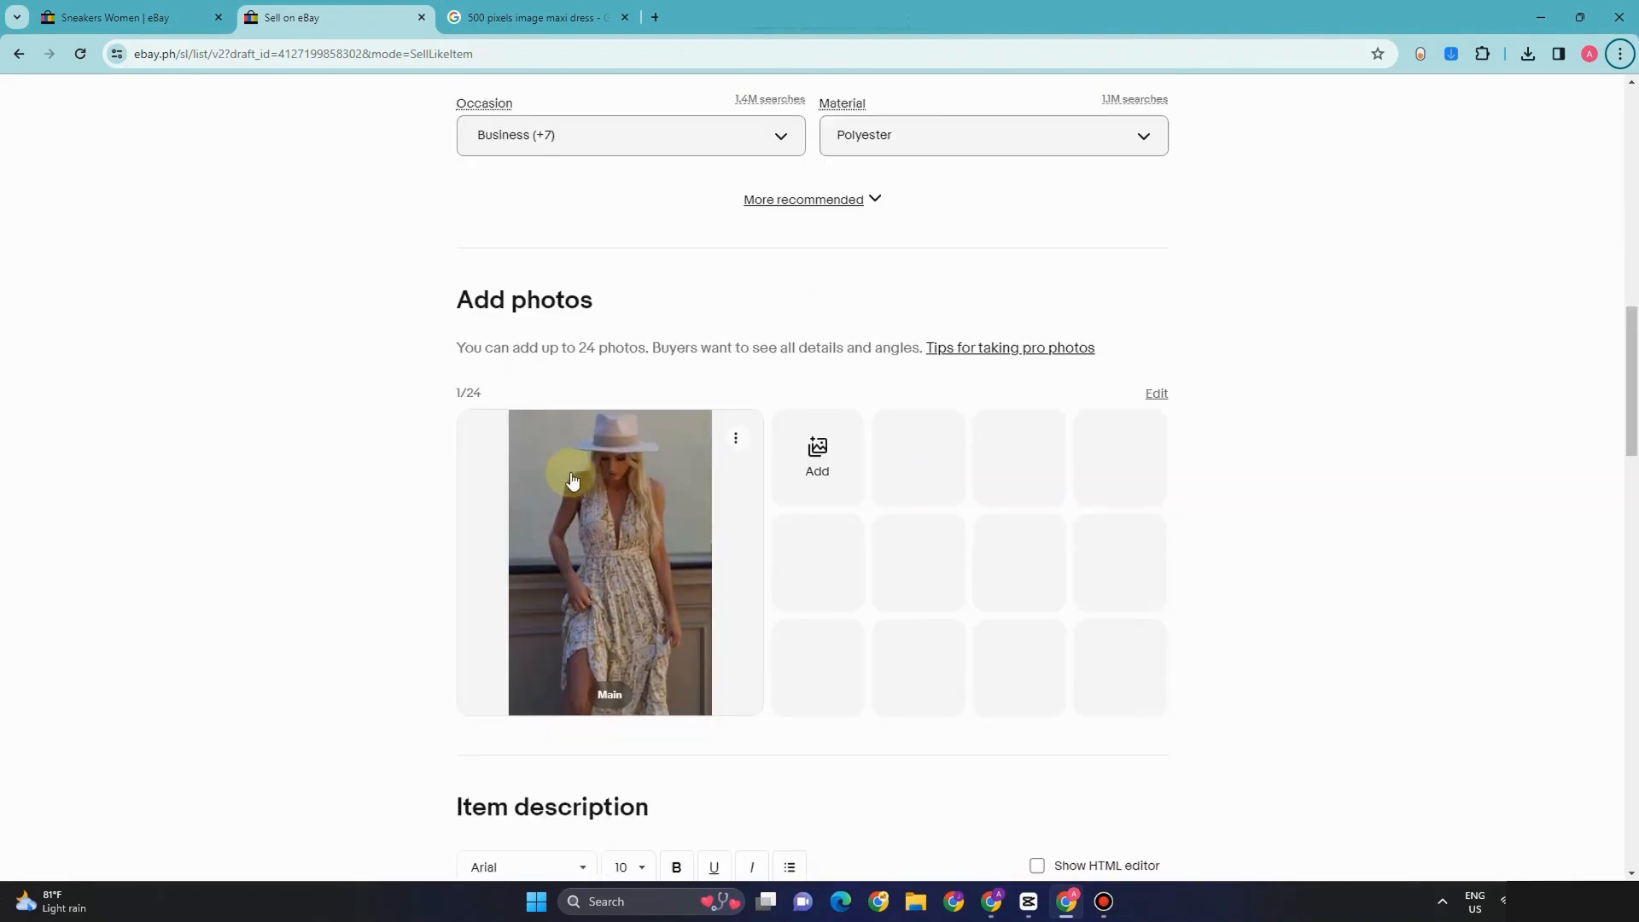
scroll(864, 600, "down", 2)
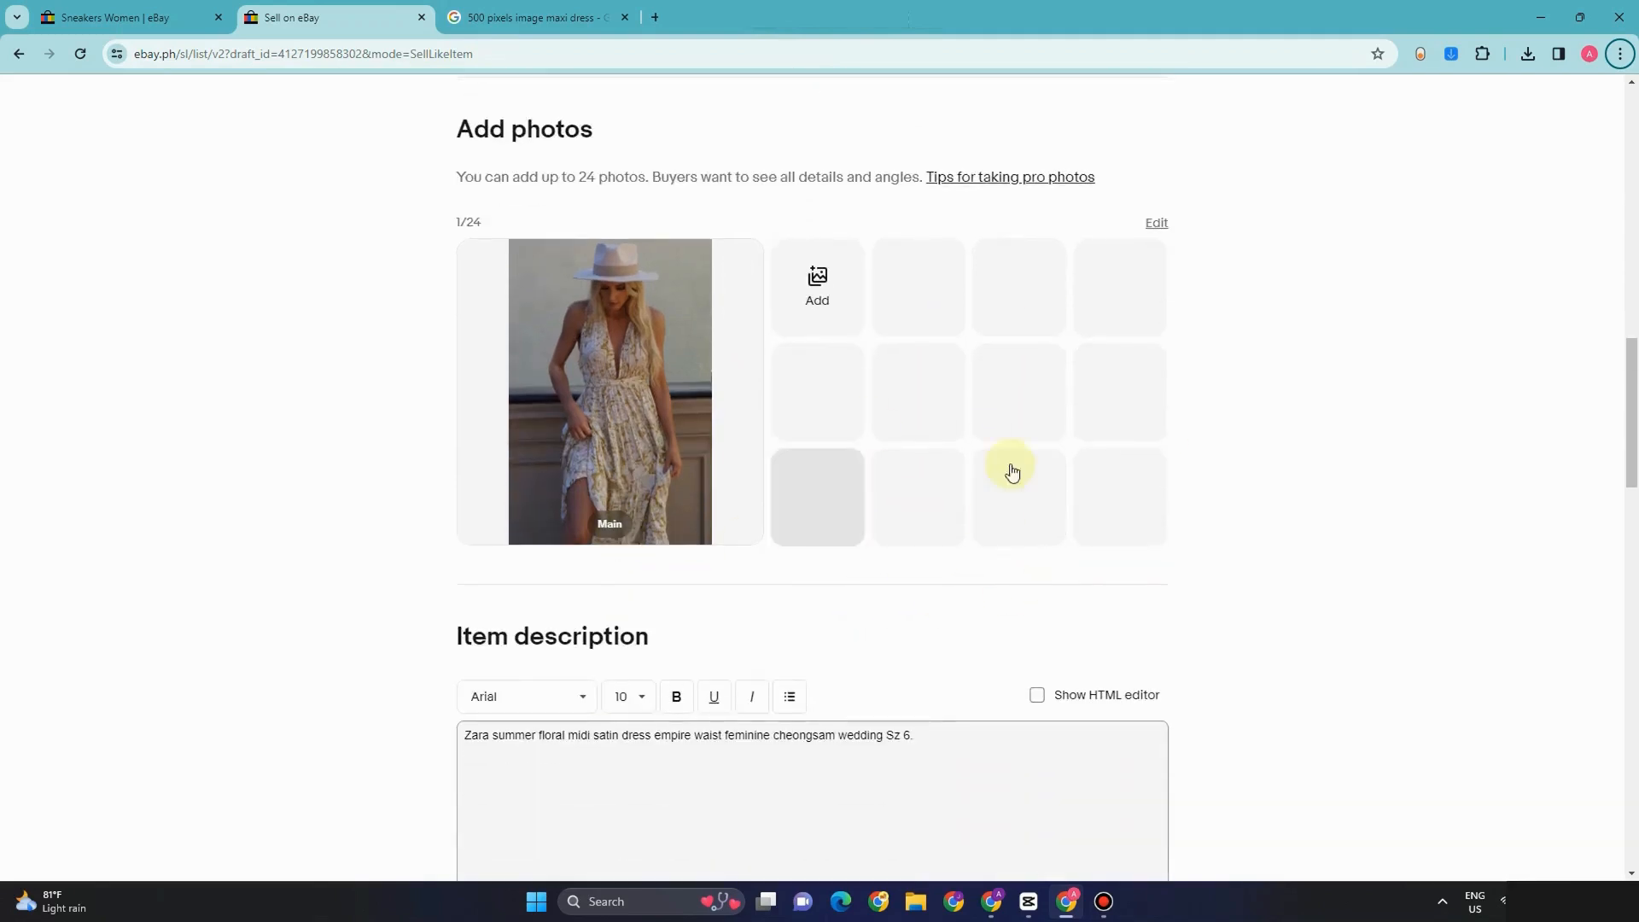
Step: Open the Nautica Women's Calera 4 white floral sneakers listing from the women's sneakers search results and examine its details
left_click(68, 9)
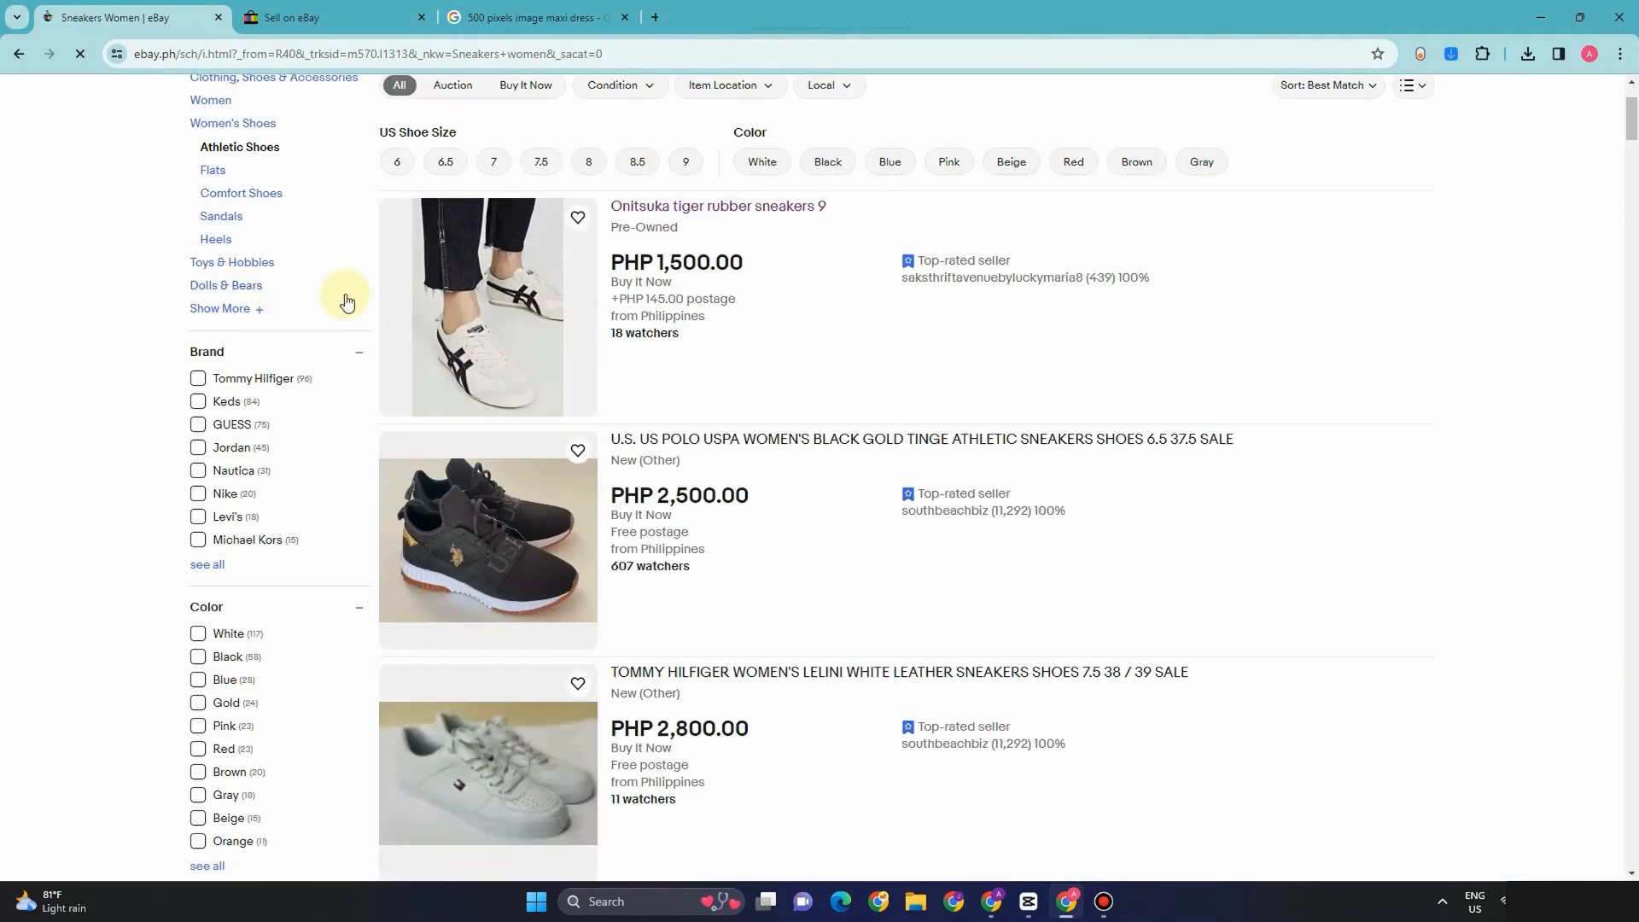
scroll(1067, 372, "down", 1)
scroll(1153, 413, "down", 10)
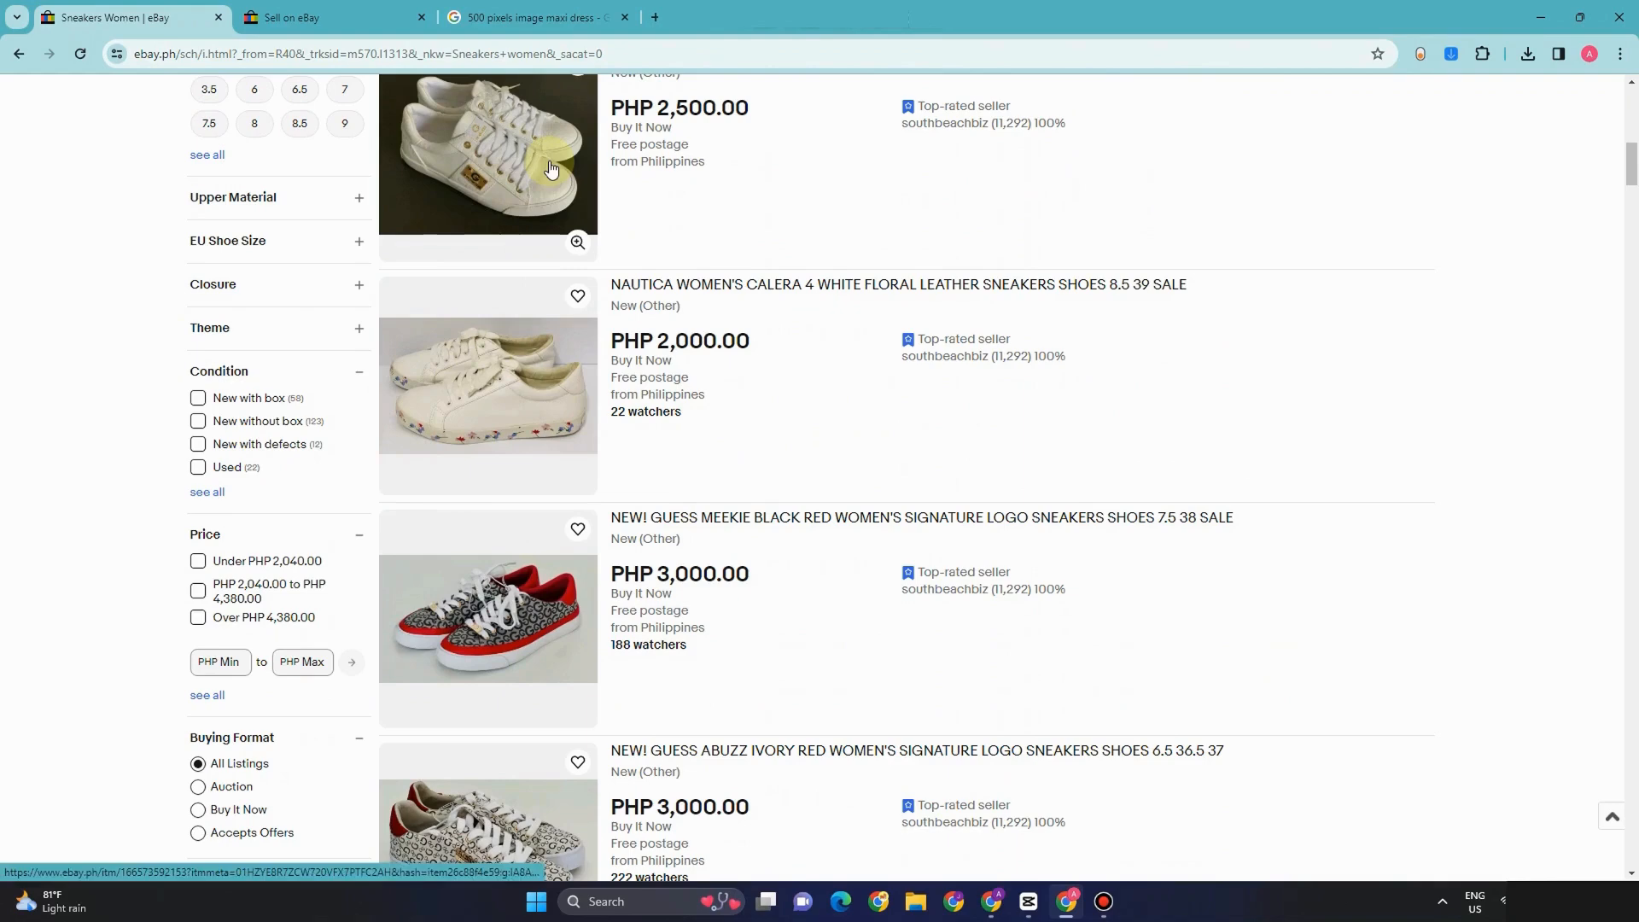
left_click(515, 381)
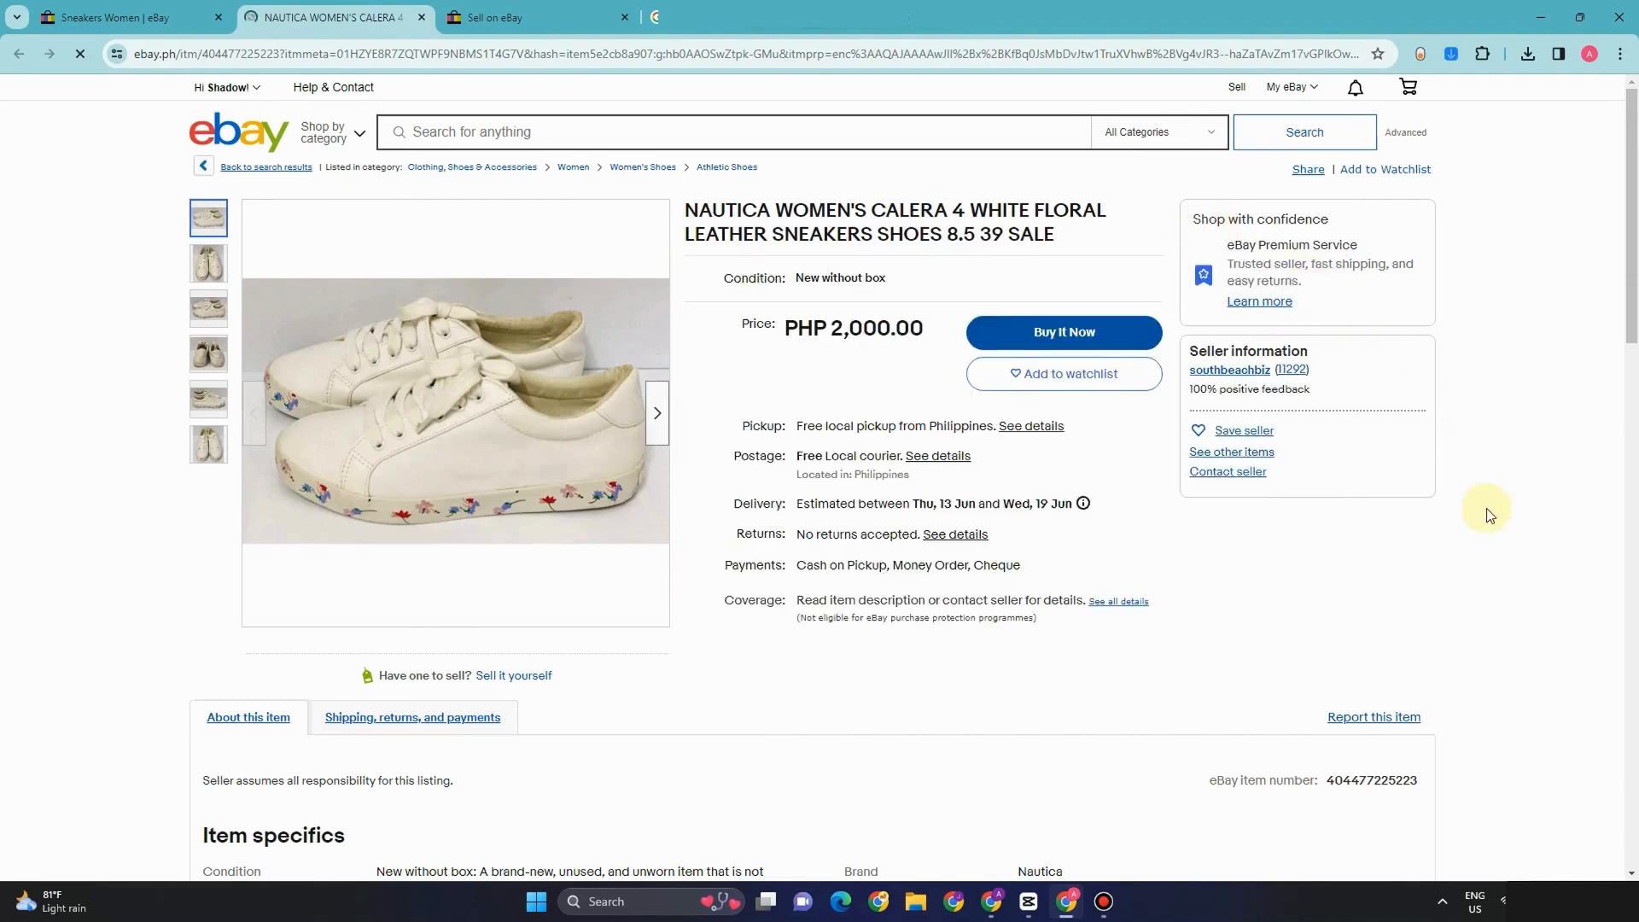
scroll(1338, 638, "down", 6)
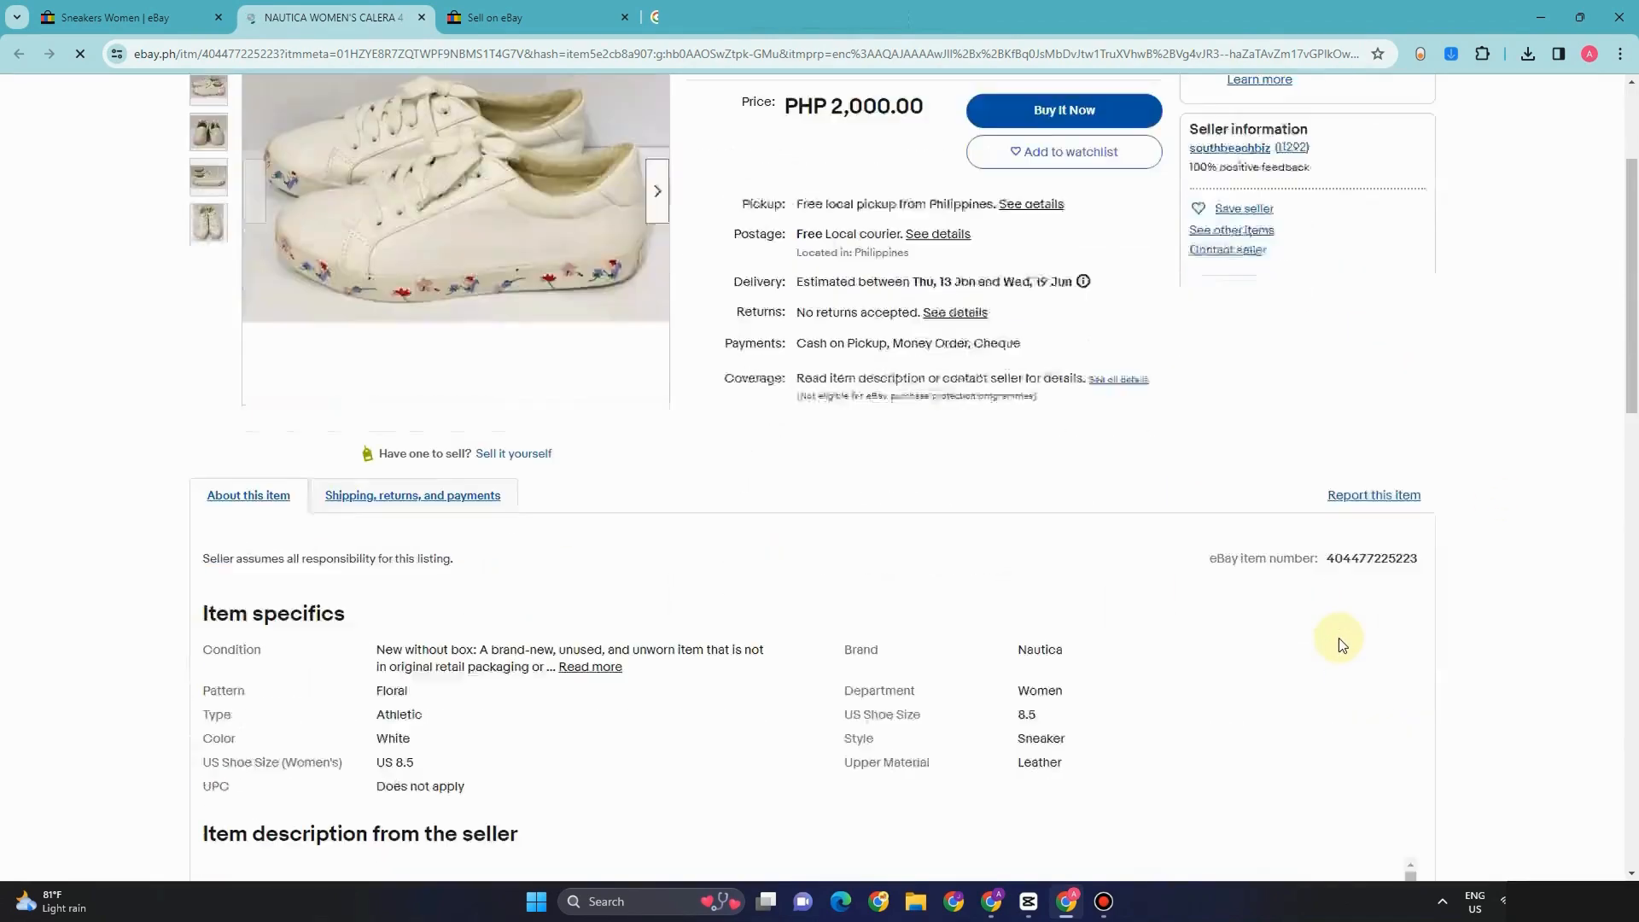
scroll(1388, 658, "up", 6)
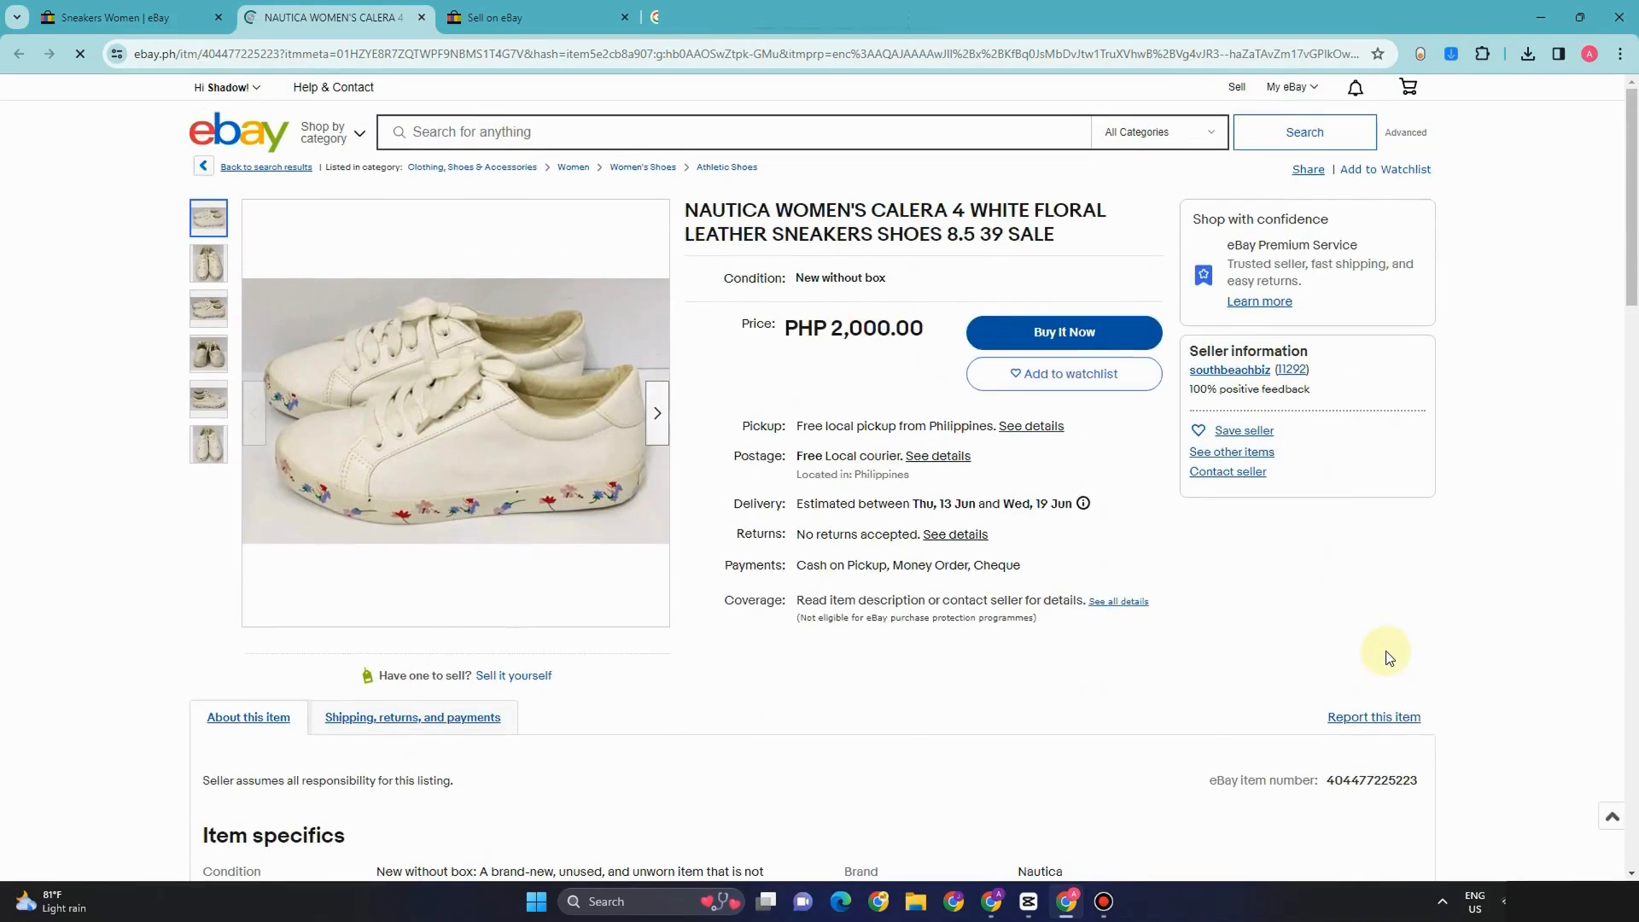
Step: Compare the sneakers search results and the dress listing draft with the item specifics of the Nautica sneakers listing
left_click(136, 19)
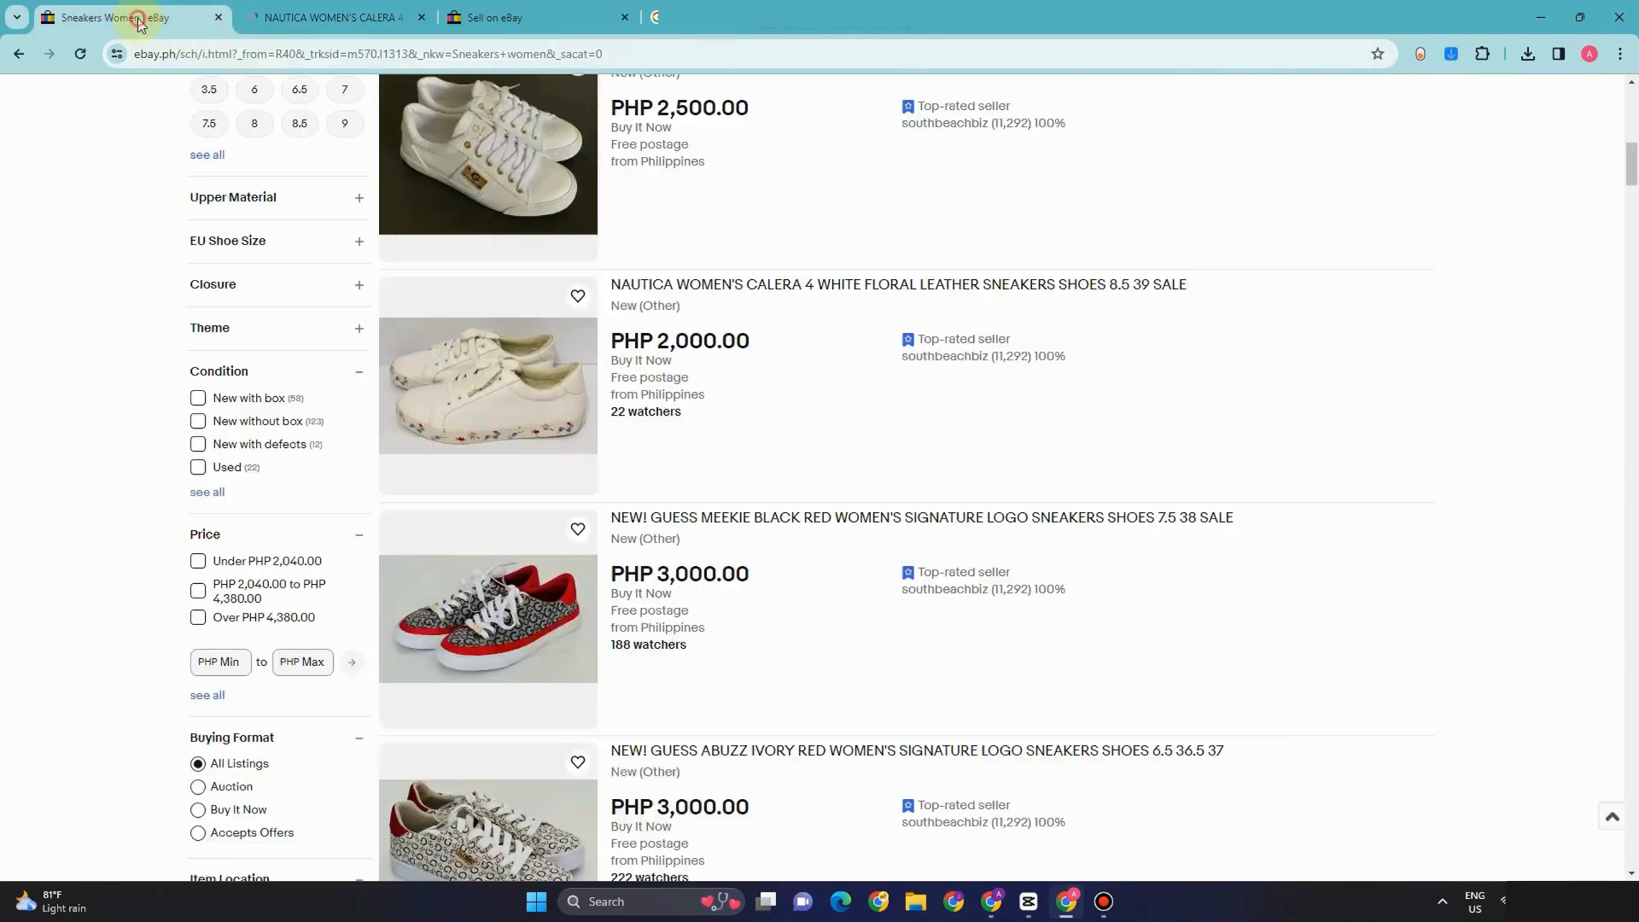
scroll(713, 312, "up", 5)
scroll(783, 358, "down", 2)
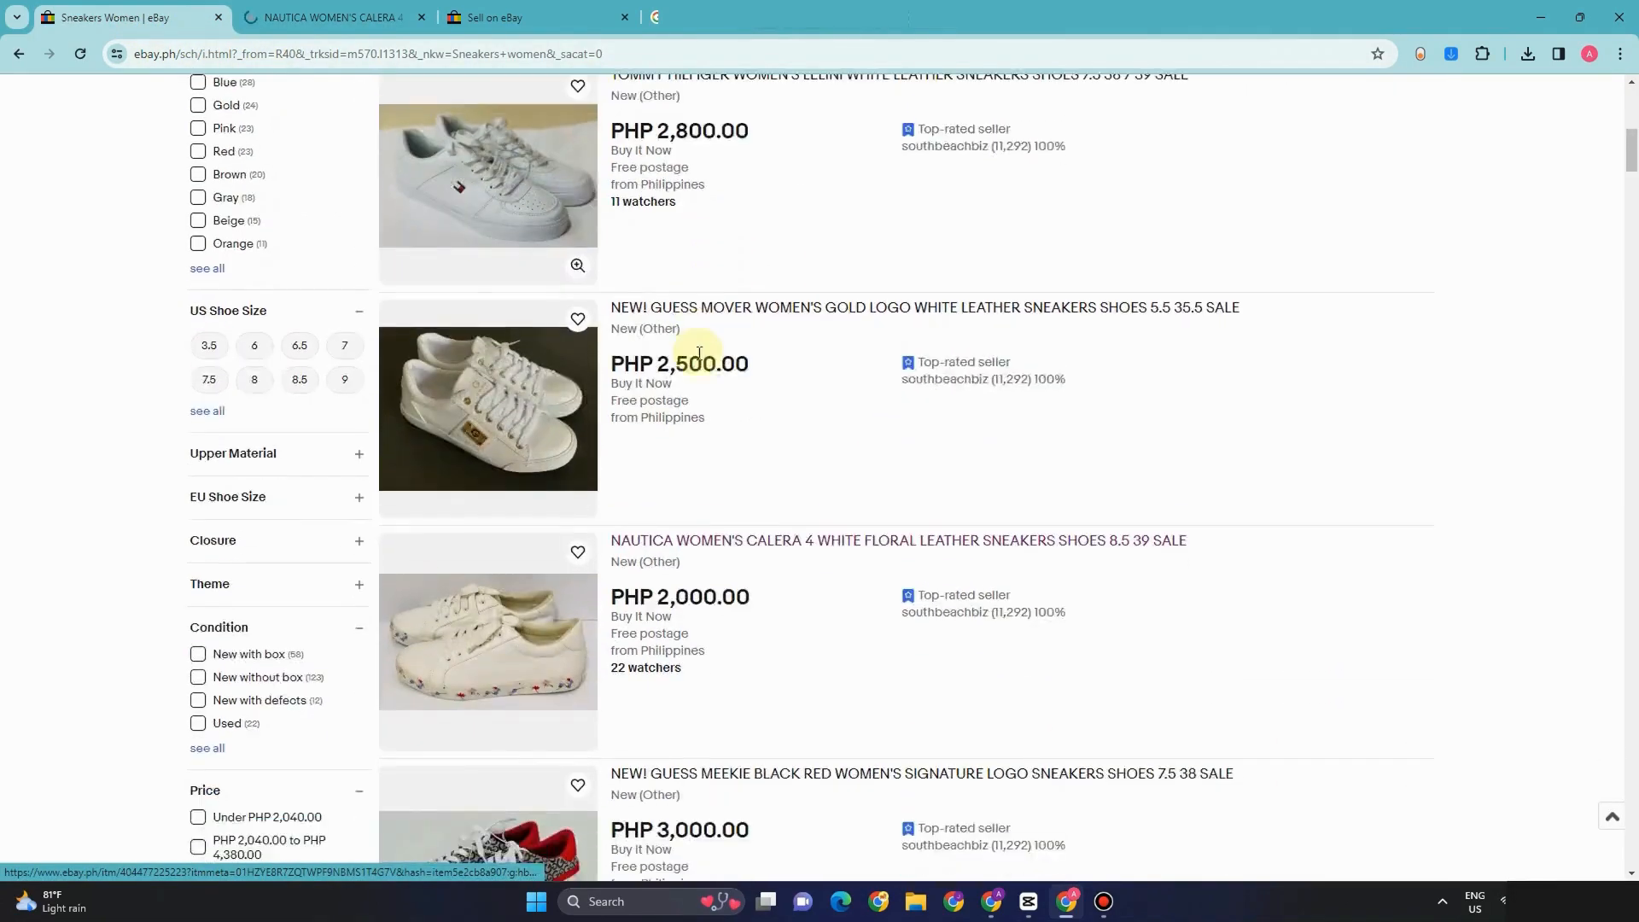
scroll(695, 337, "up", 2)
left_click(538, 17)
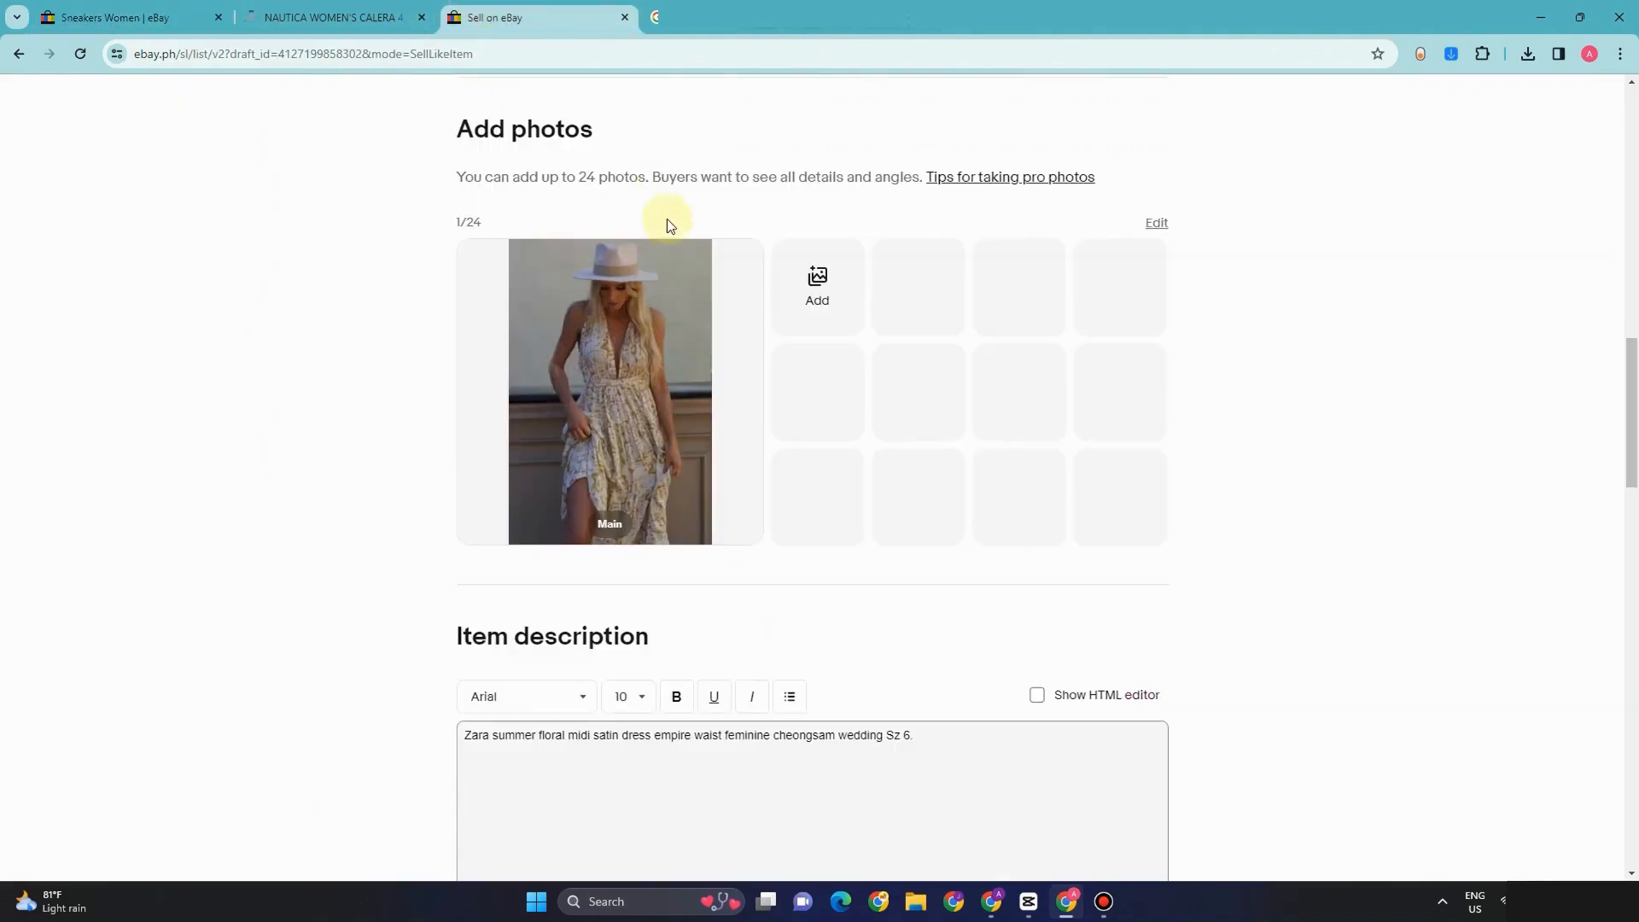
scroll(602, 171, "up", 3)
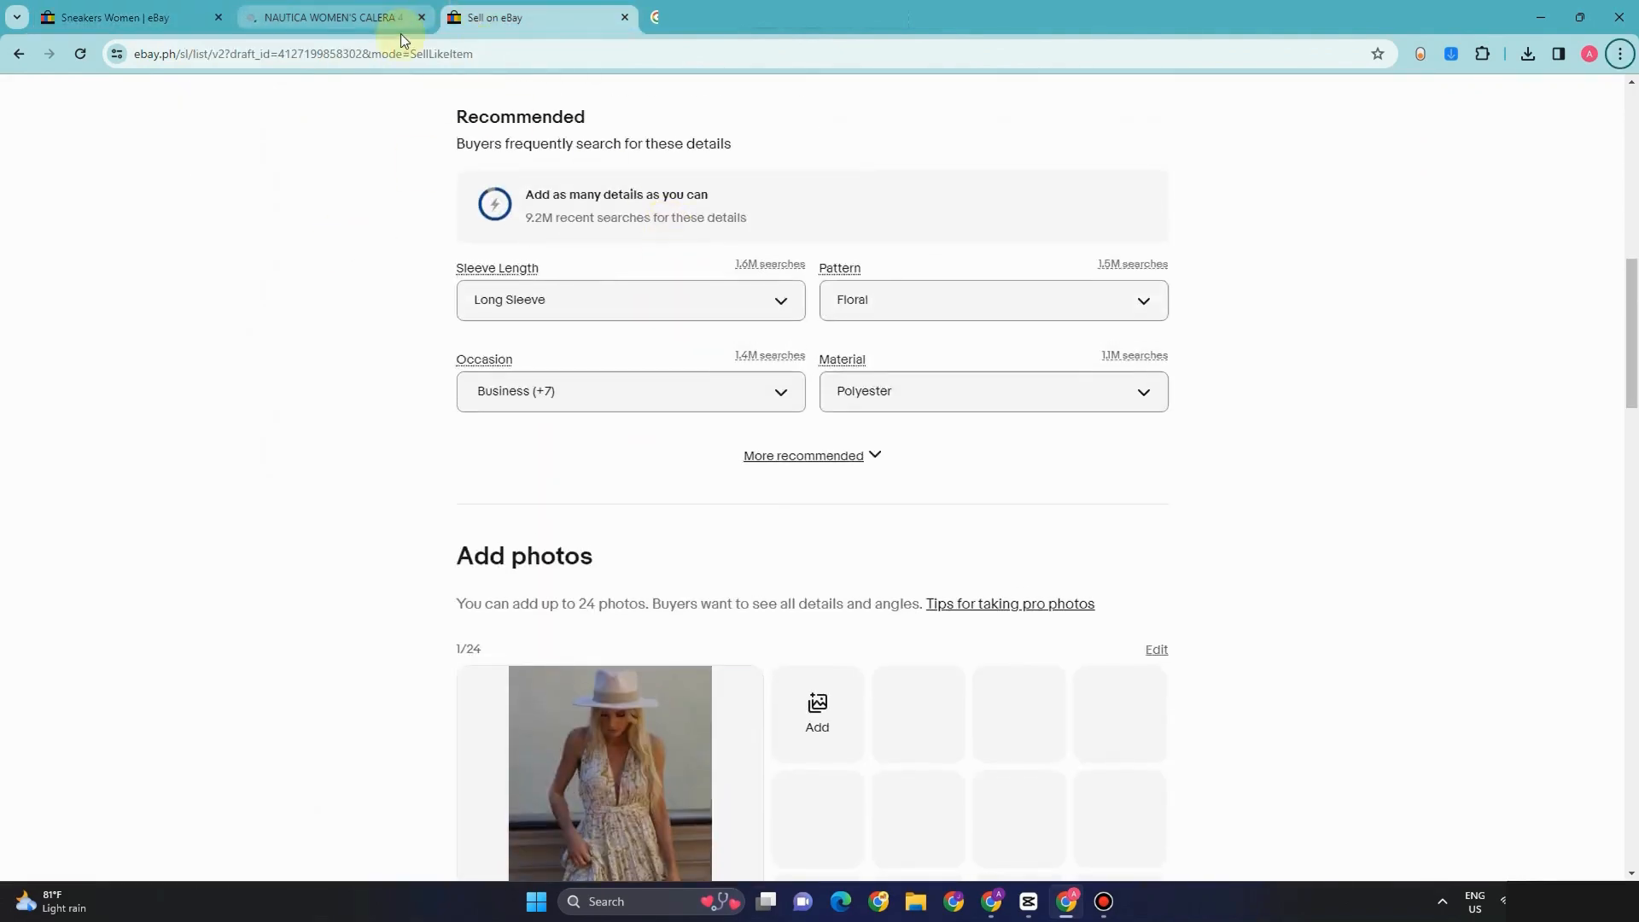
left_click(375, 19)
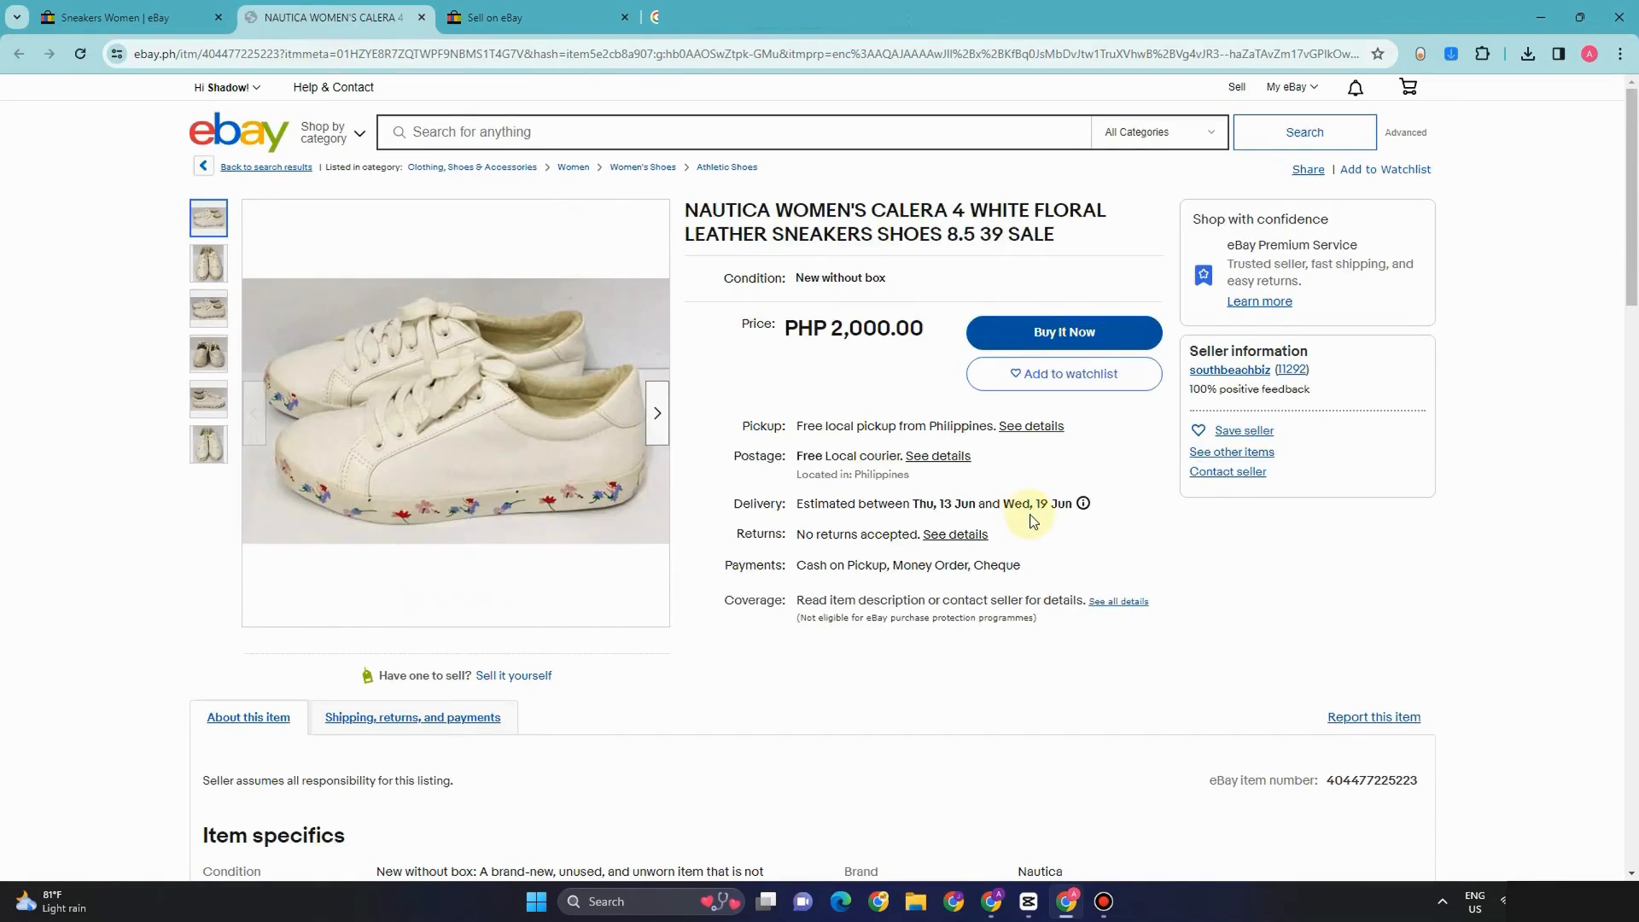
scroll(834, 502, "down", 5)
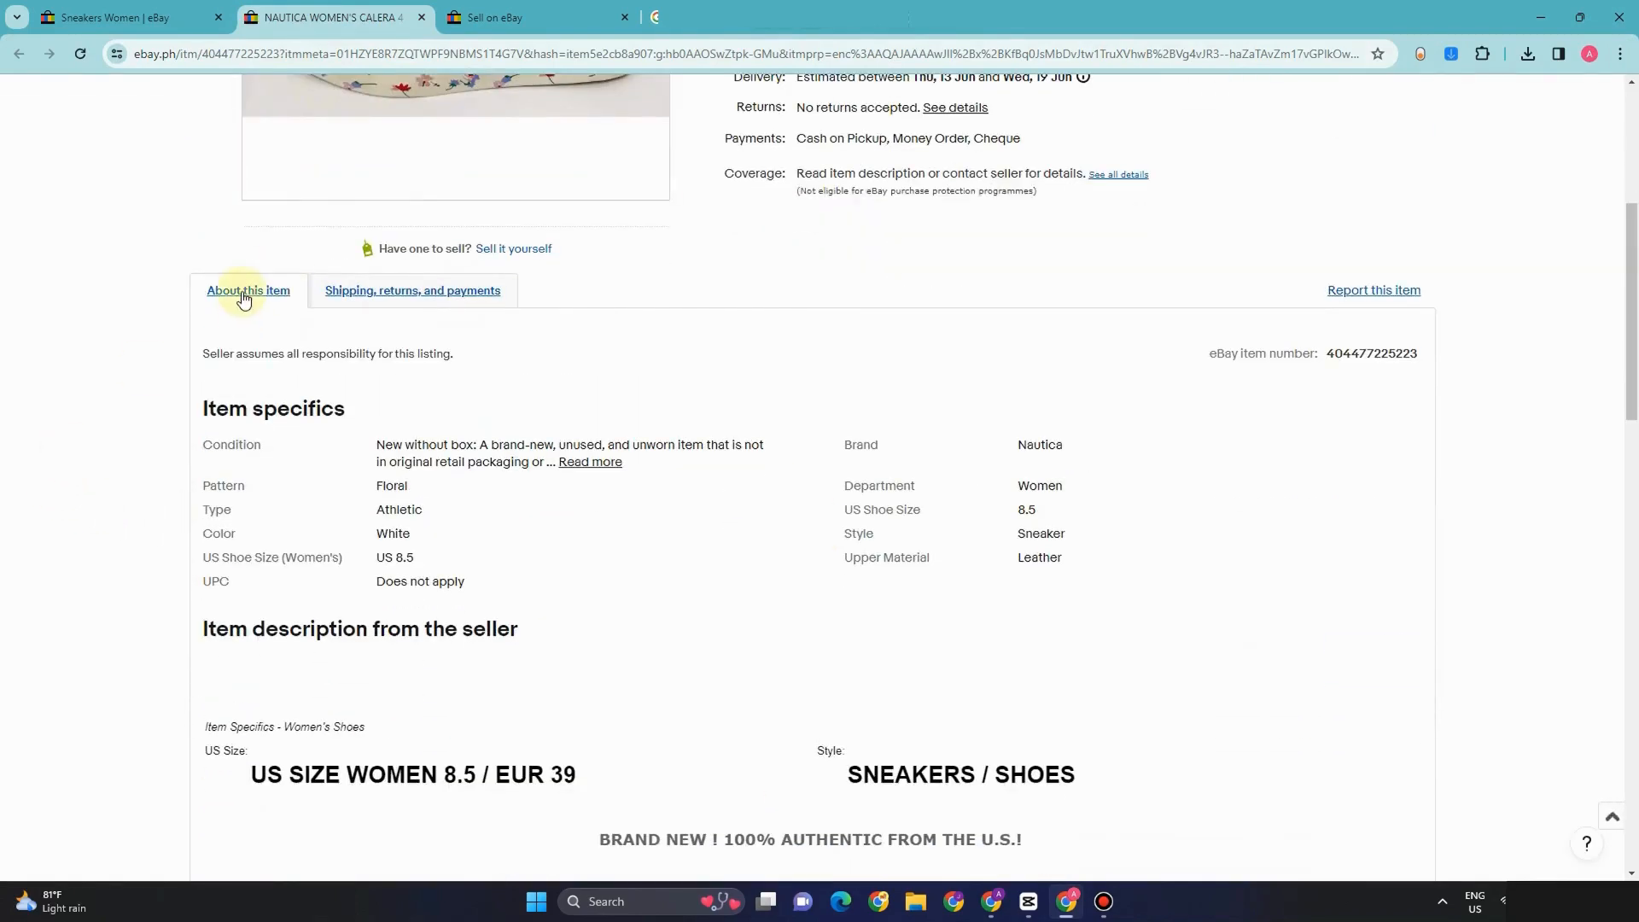
Step: Go back from the women's sneakers search results to the eBay home page and open the Sell page
left_click(149, 17)
scroll(1136, 384, "up", 10)
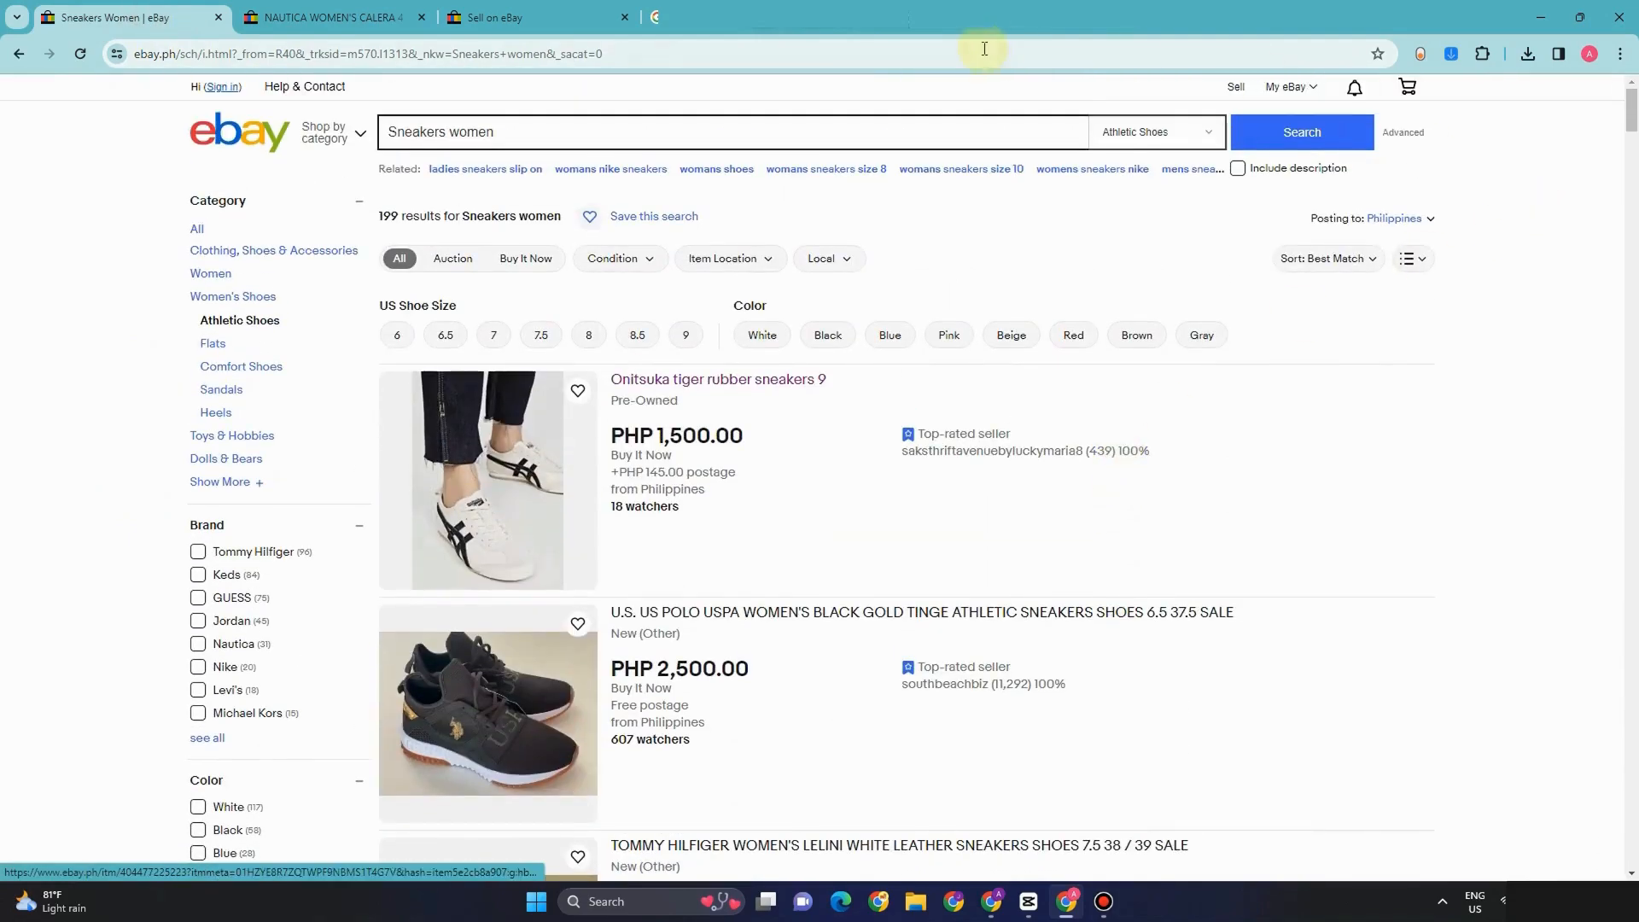
left_click(20, 56)
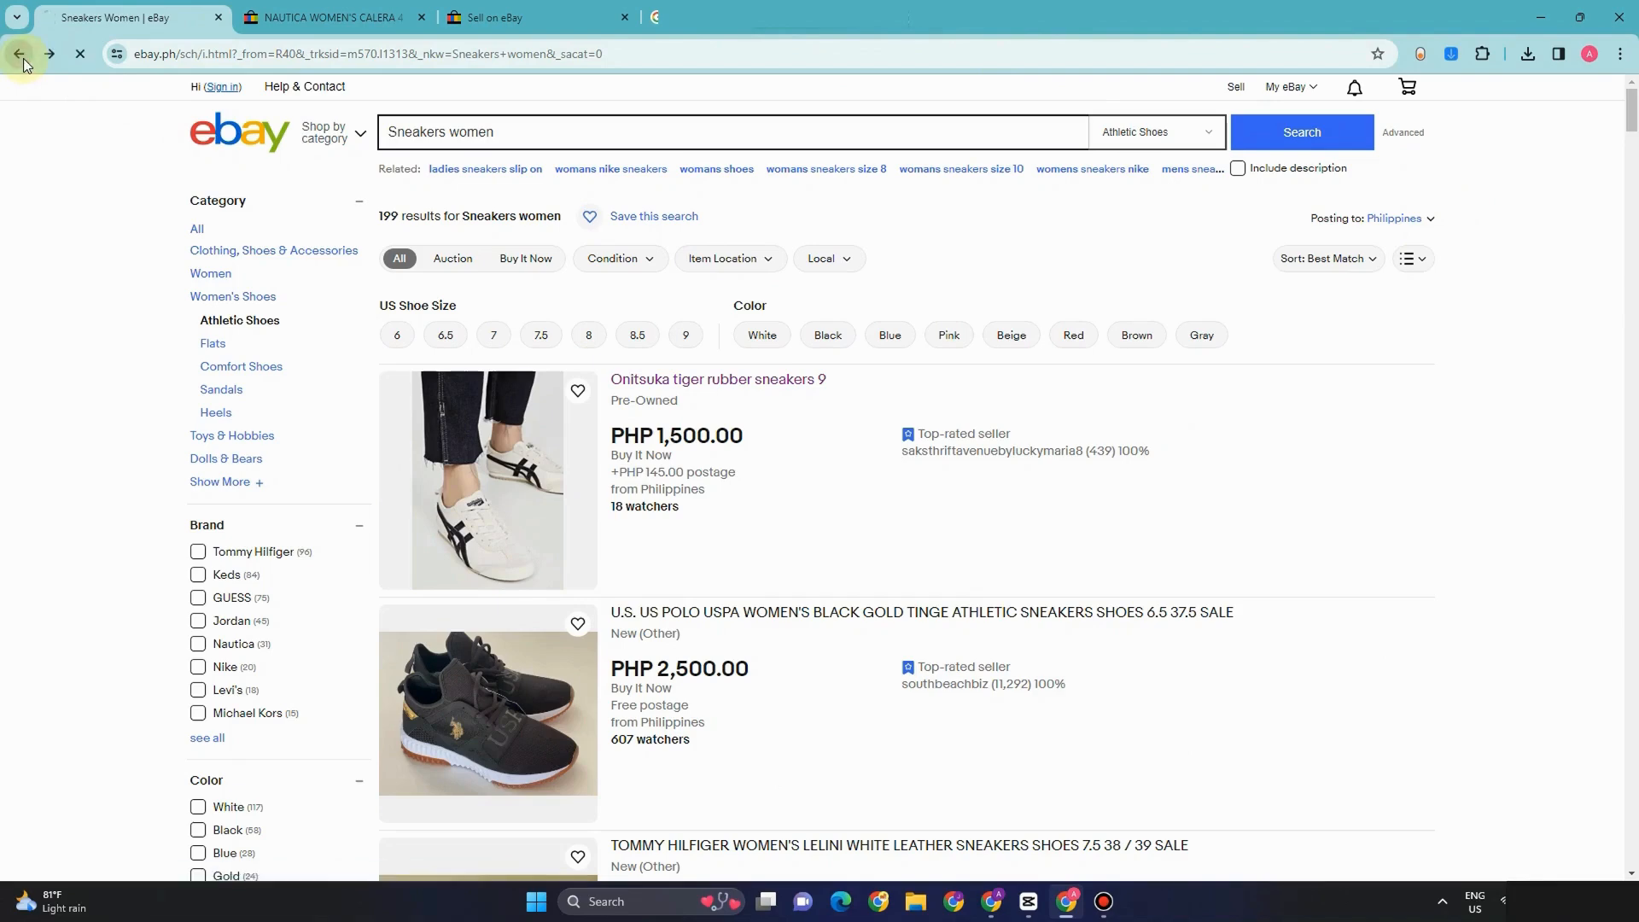
left_click(23, 60)
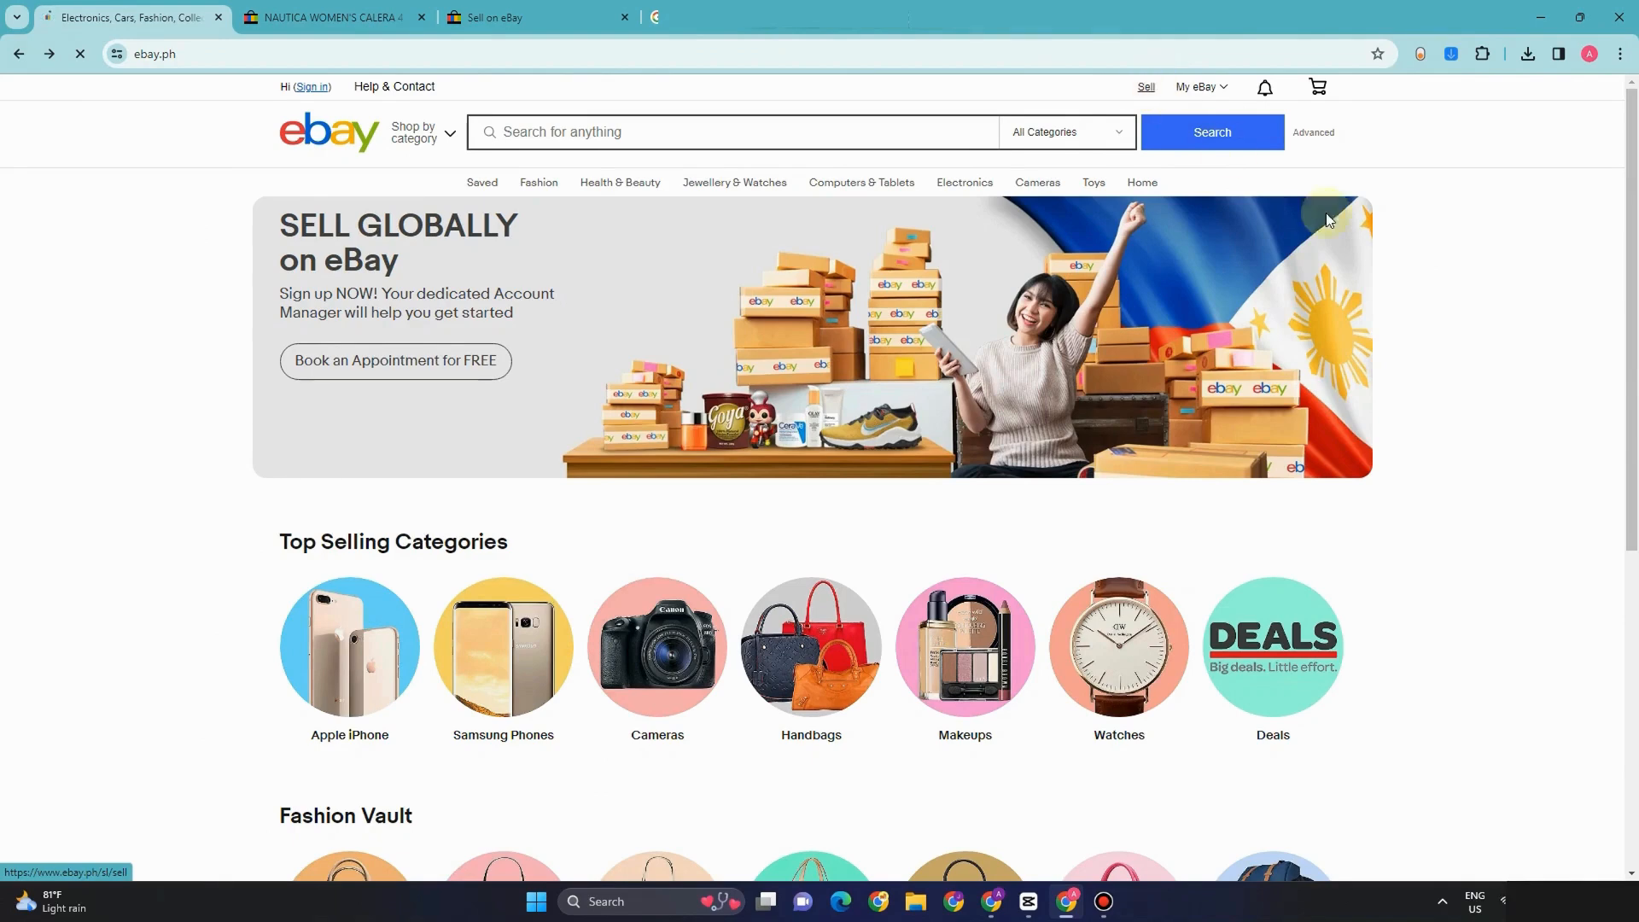
scroll(1460, 648, "down", 4)
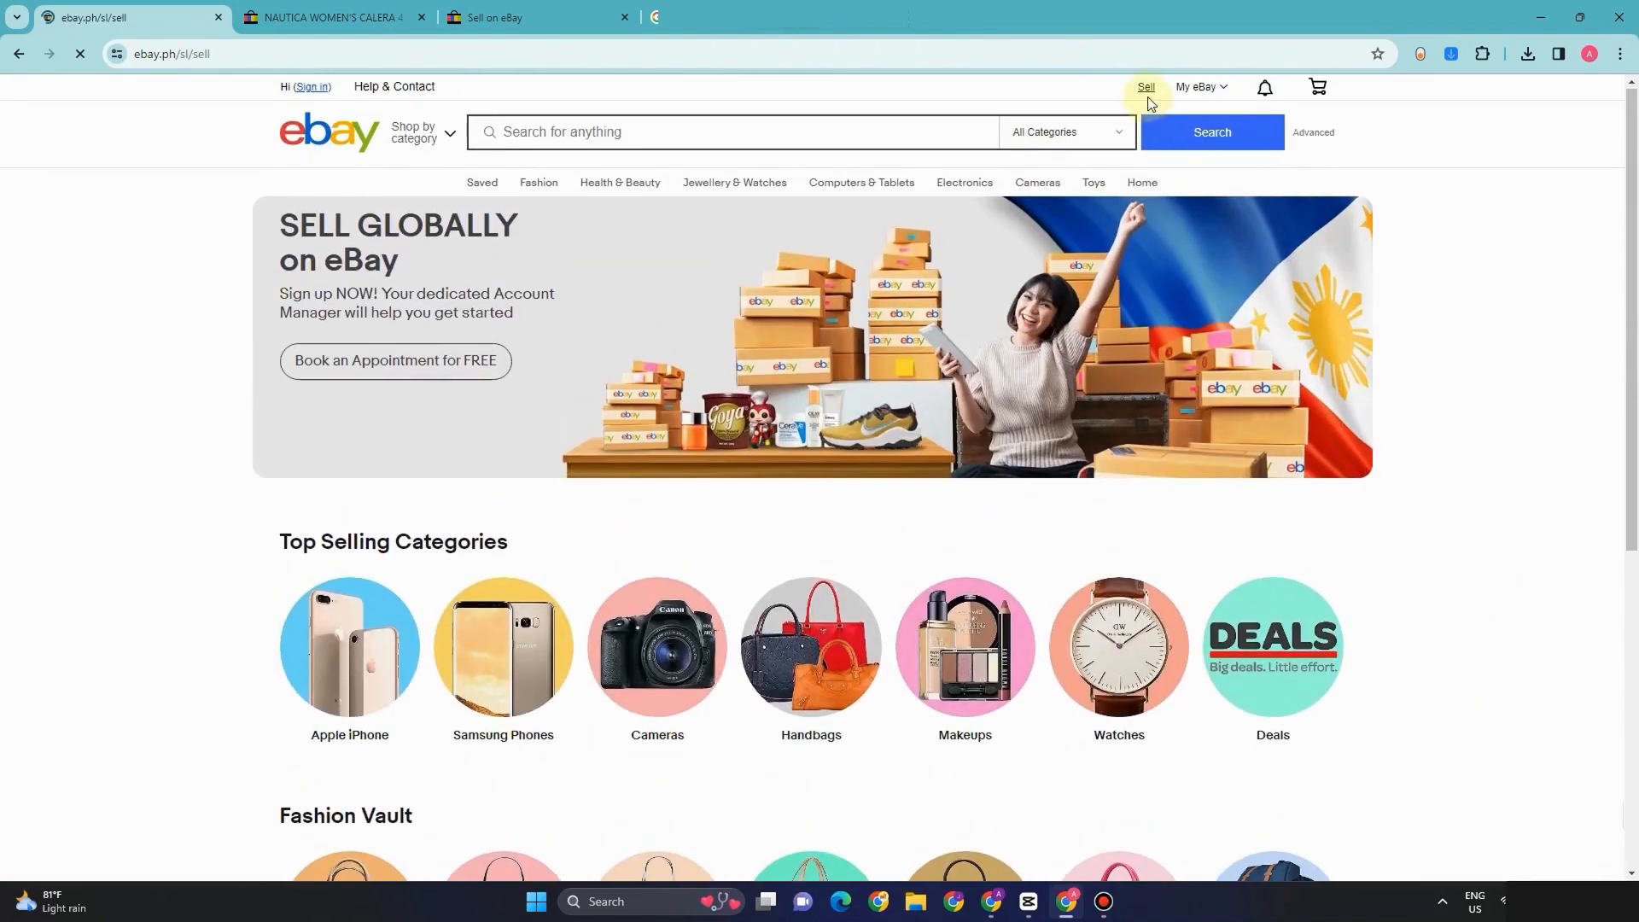
left_click(1147, 88)
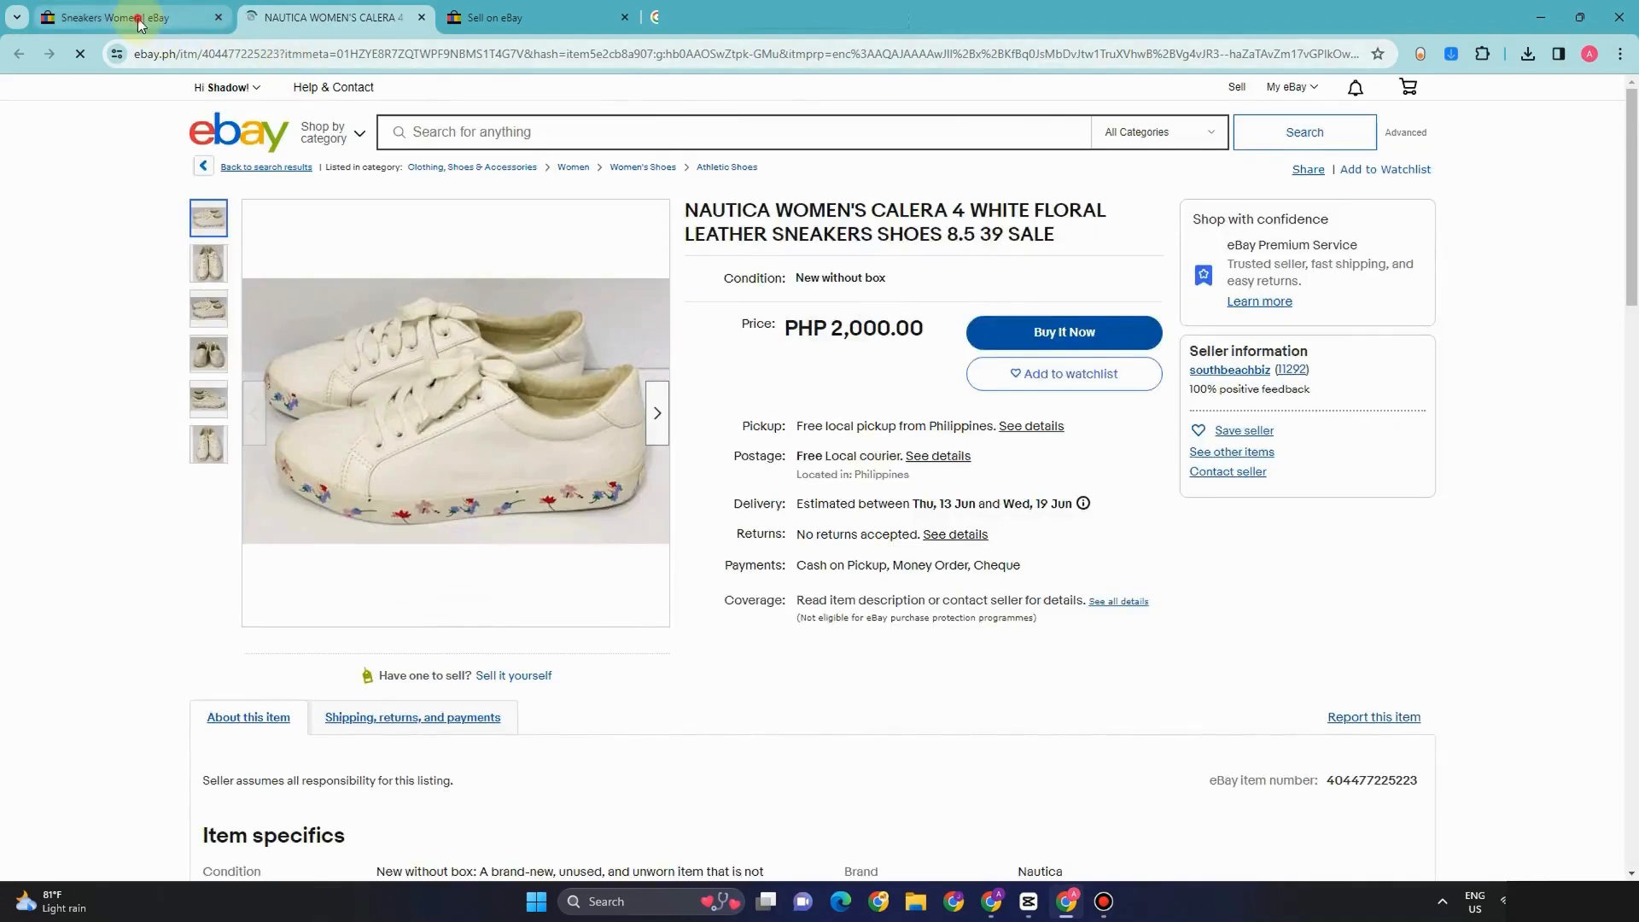
Step: Revisit the women's sneakers results and the dress draft's recommended details, and view the Nautica sneakers listing again
left_click(128, 18)
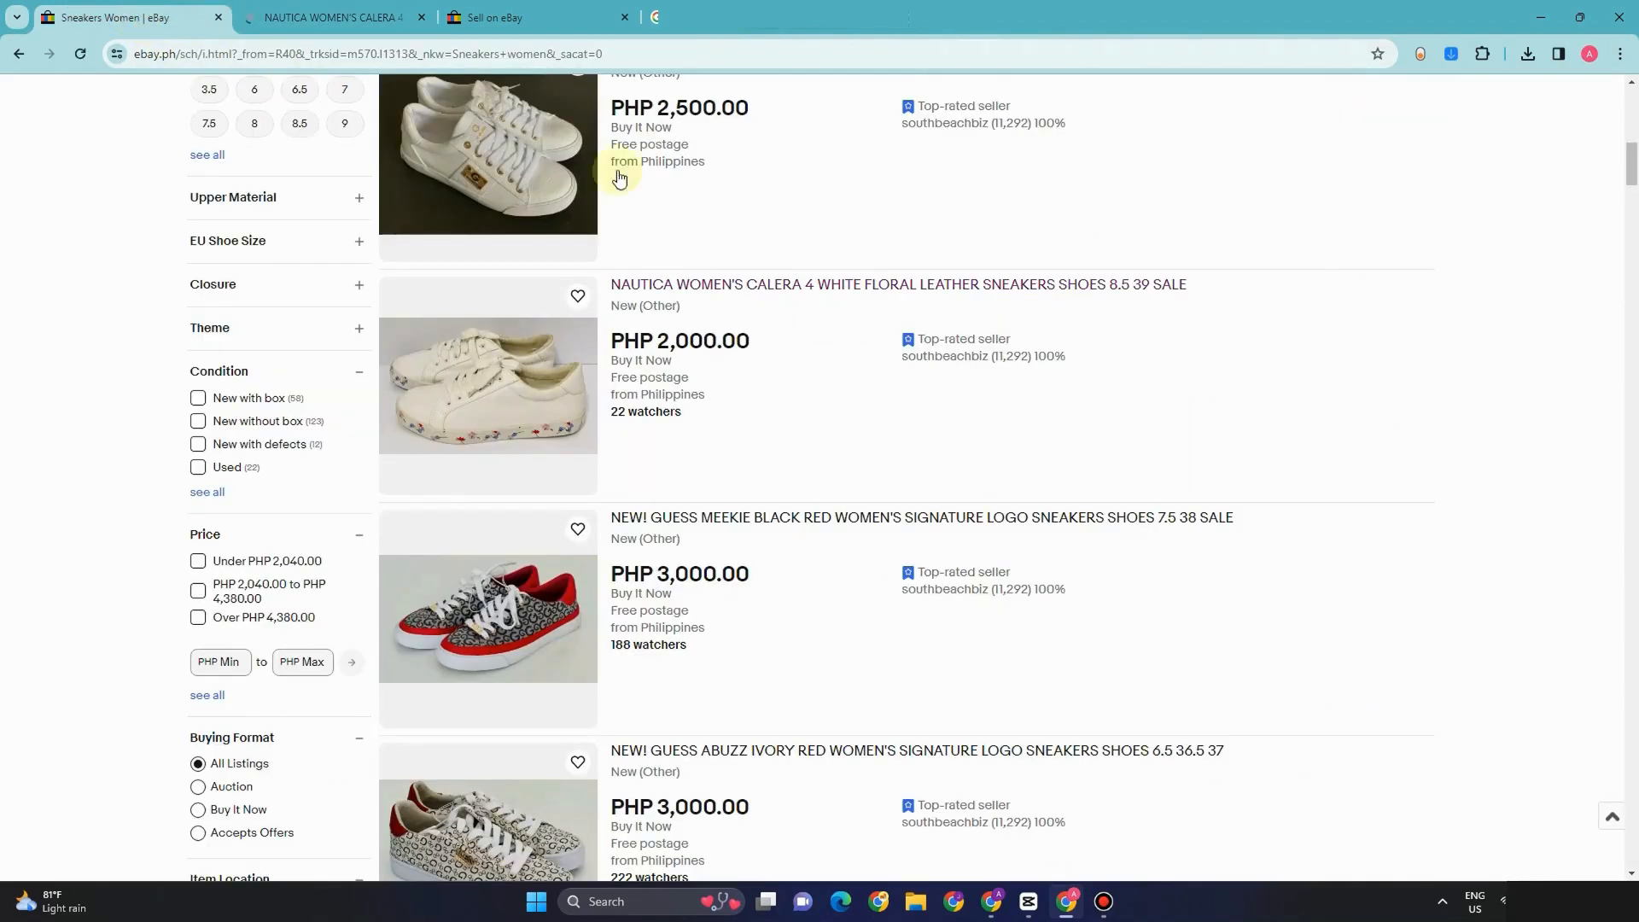
scroll(714, 311, "up", 4)
scroll(695, 355, "down", 1)
scroll(776, 421, "up", 2)
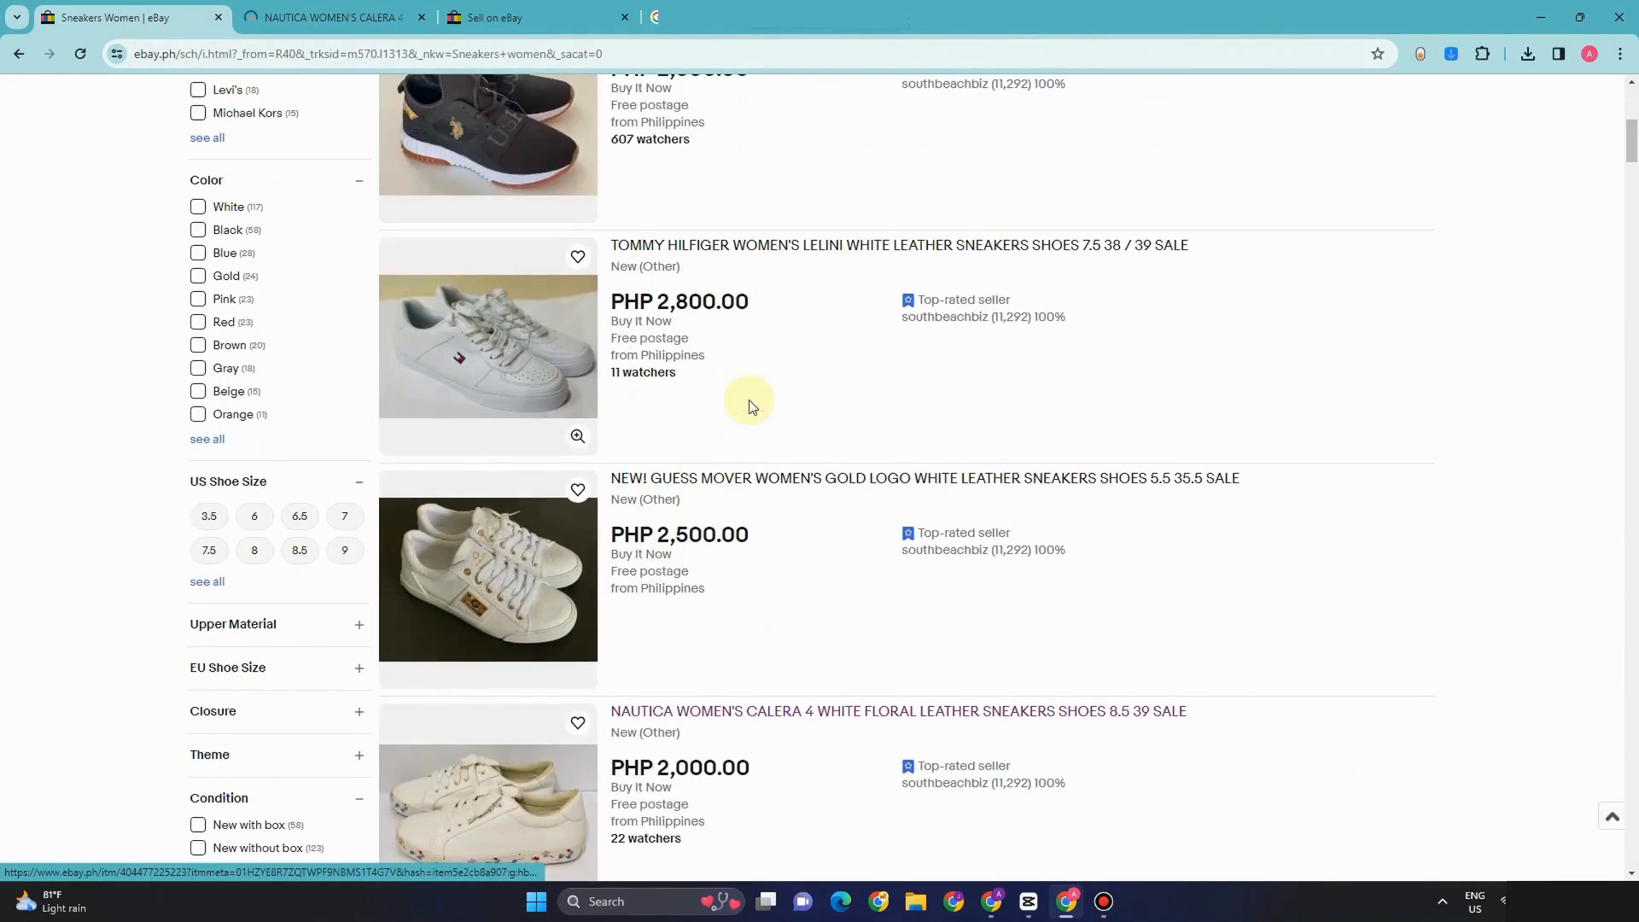
left_click(538, 17)
scroll(662, 170, "up", 5)
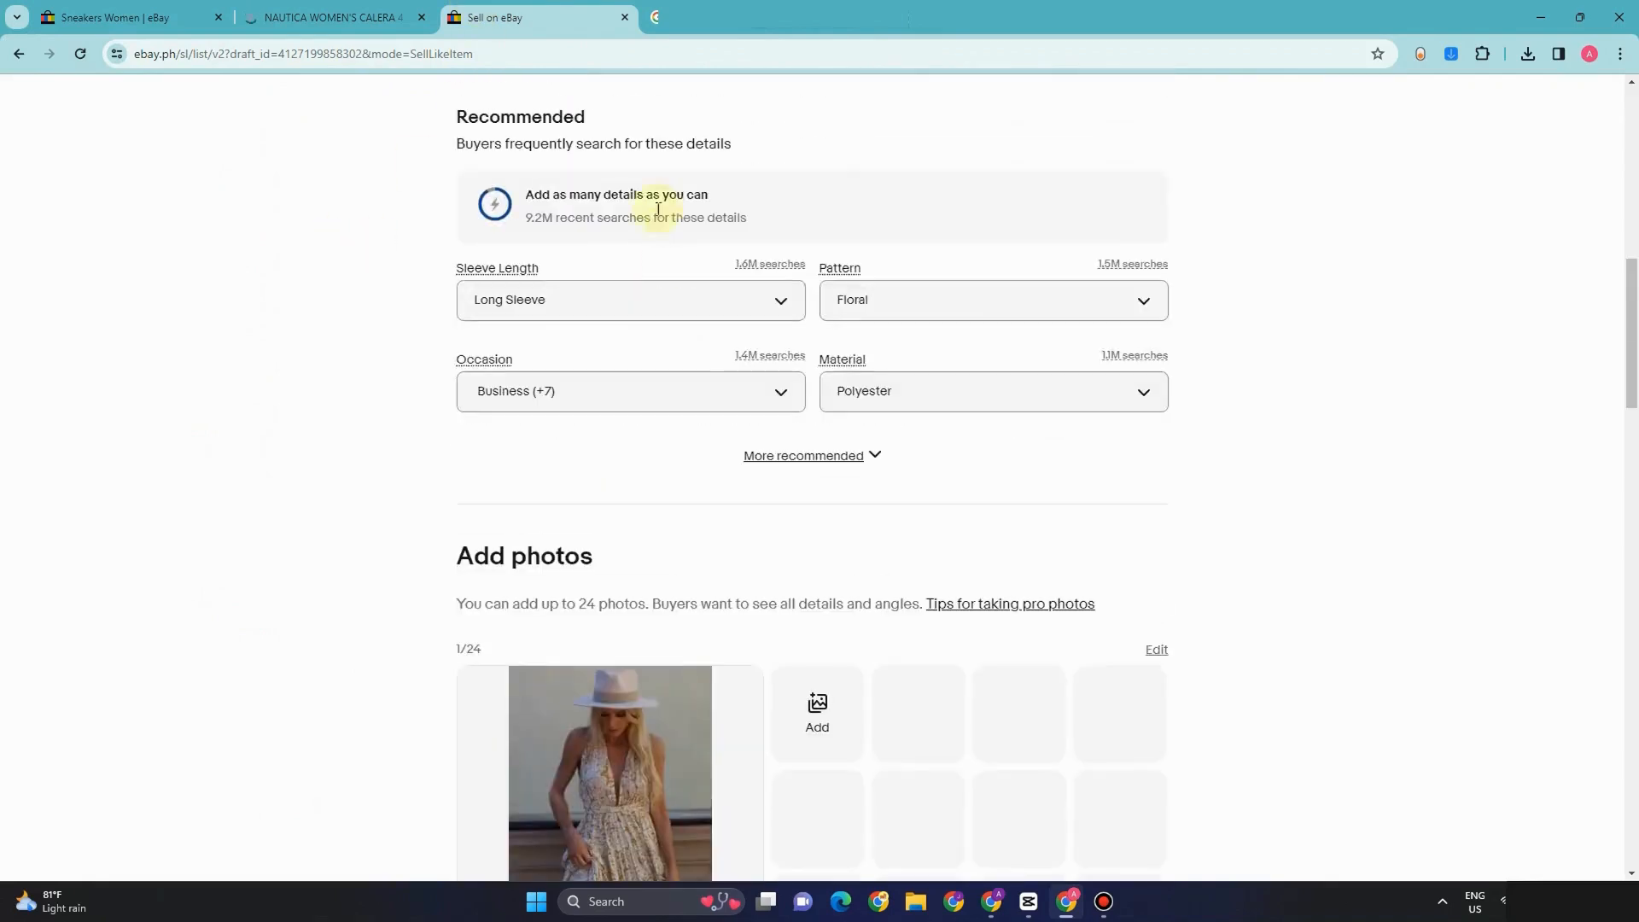
left_click(405, 34)
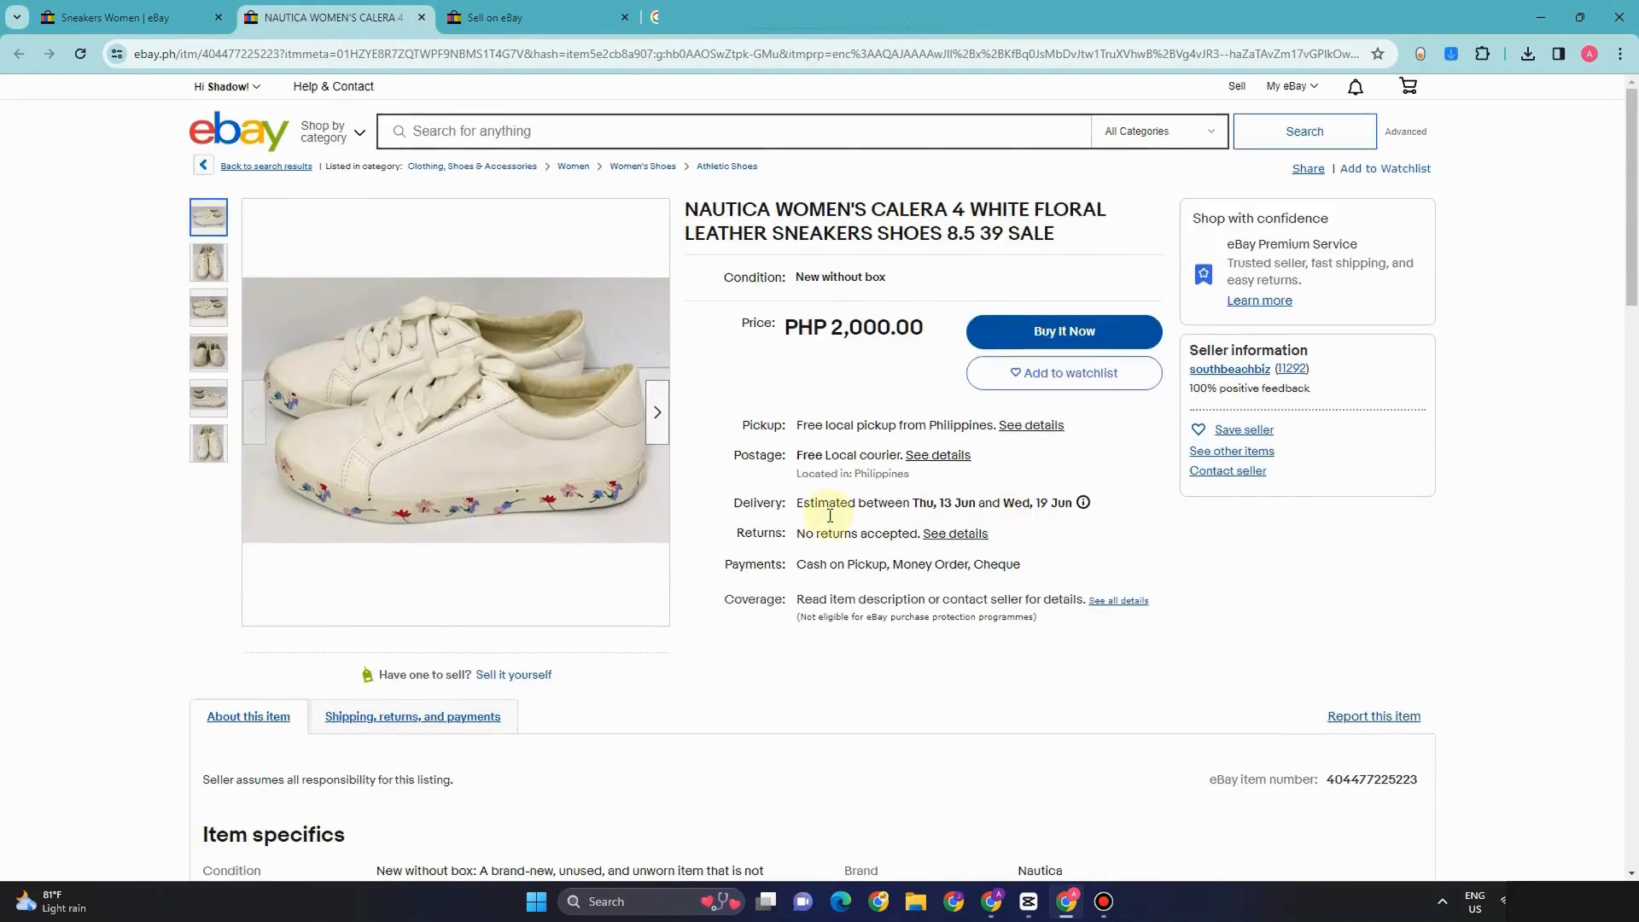
Step: Examine the item specifics of the Nautica sneakers listing and look back over the women's sneakers search results
scroll(817, 522, "down", 5)
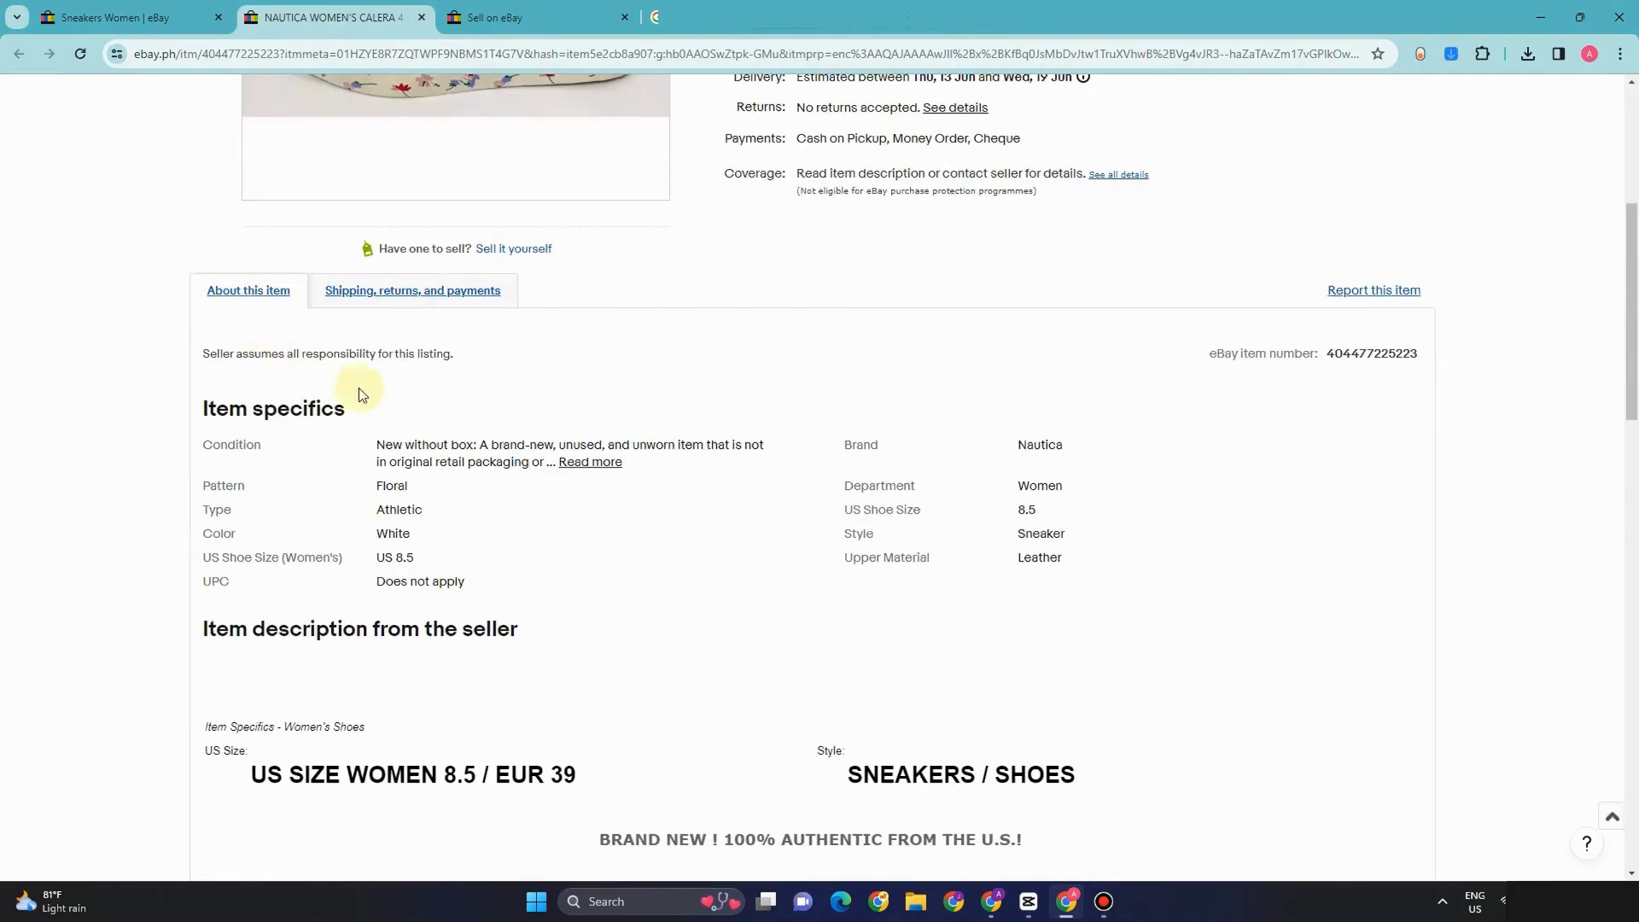
left_click(137, 17)
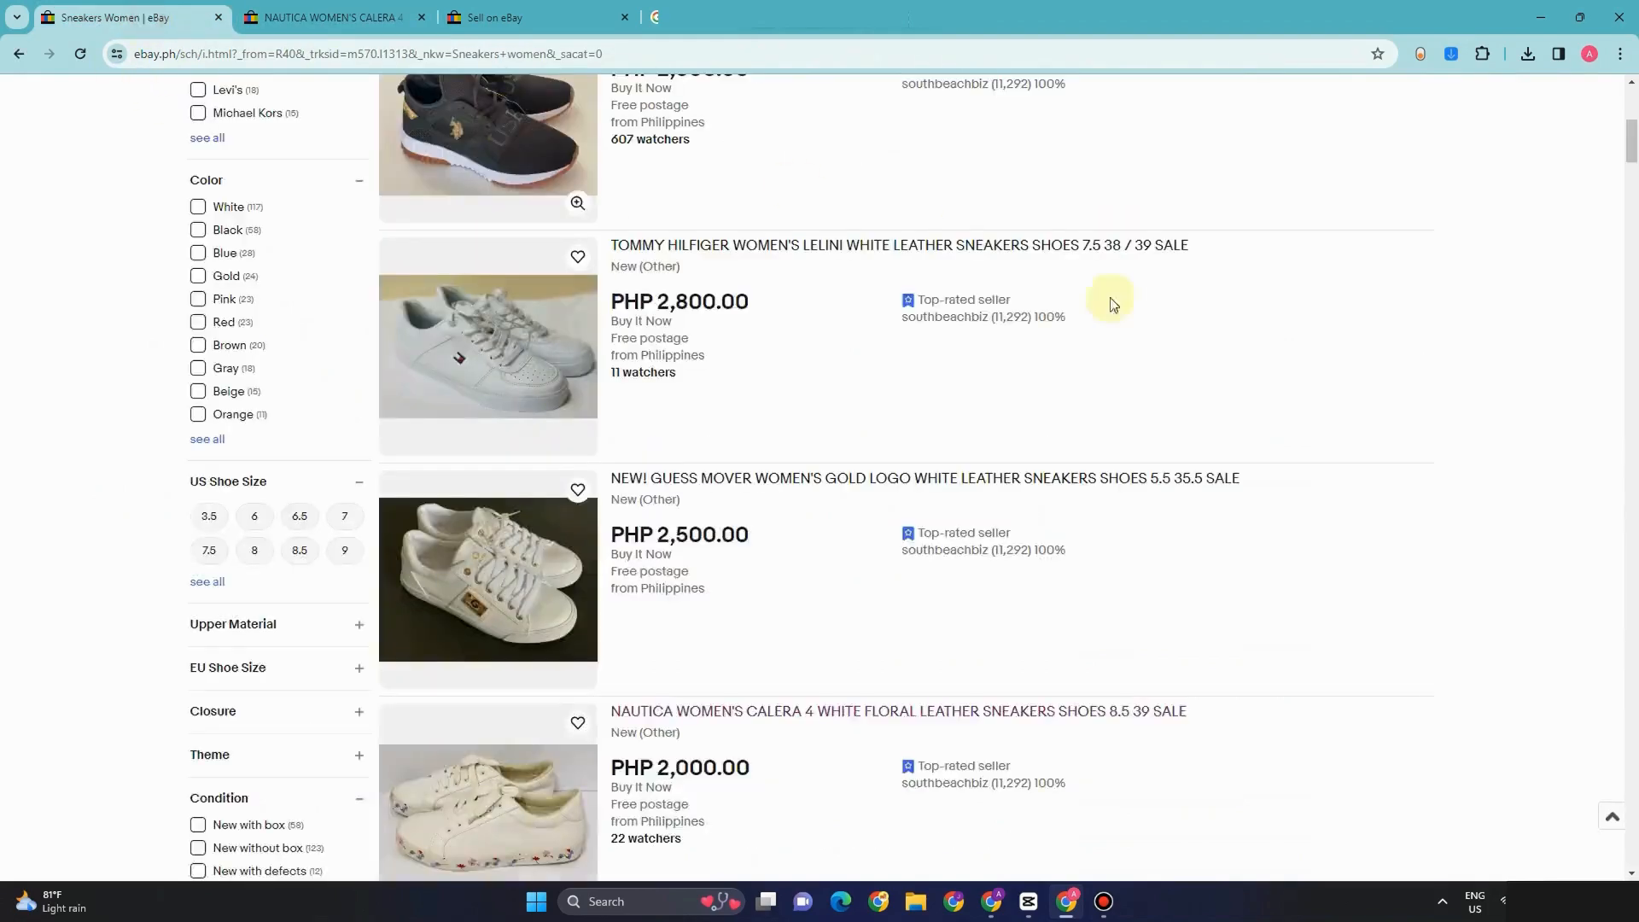
scroll(1125, 439, "up", 4)
scroll(1125, 438, "up", 3)
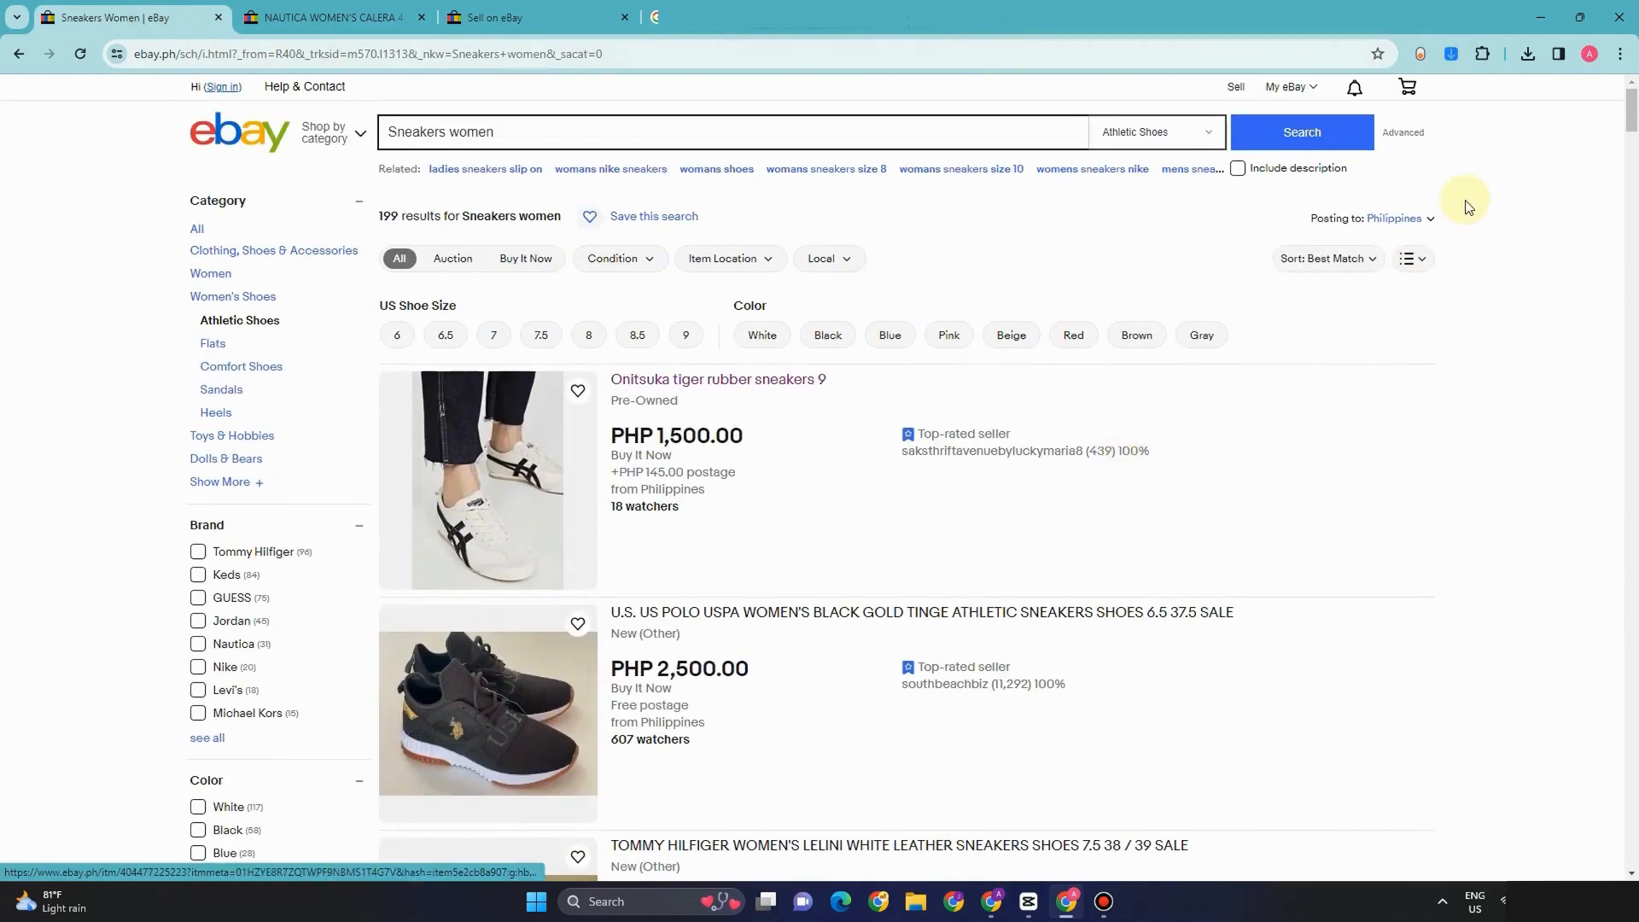
Step: Return from the women's sneakers results to the eBay home page and view its Top Selling Categories and Fashion Vault sections
left_click(21, 55)
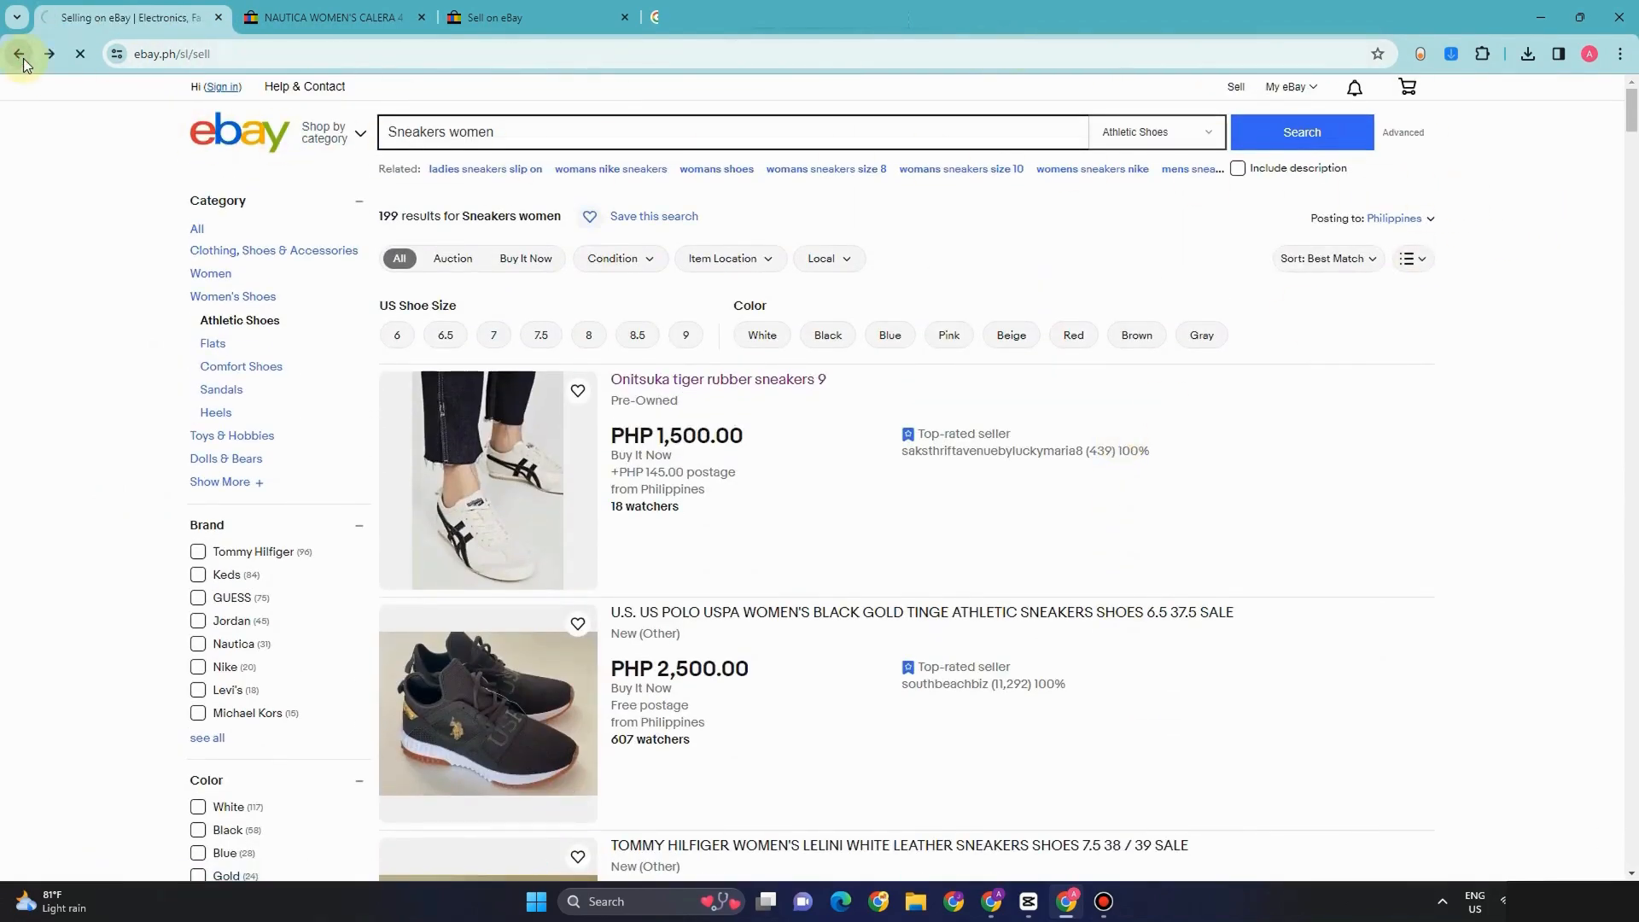
left_click(20, 55)
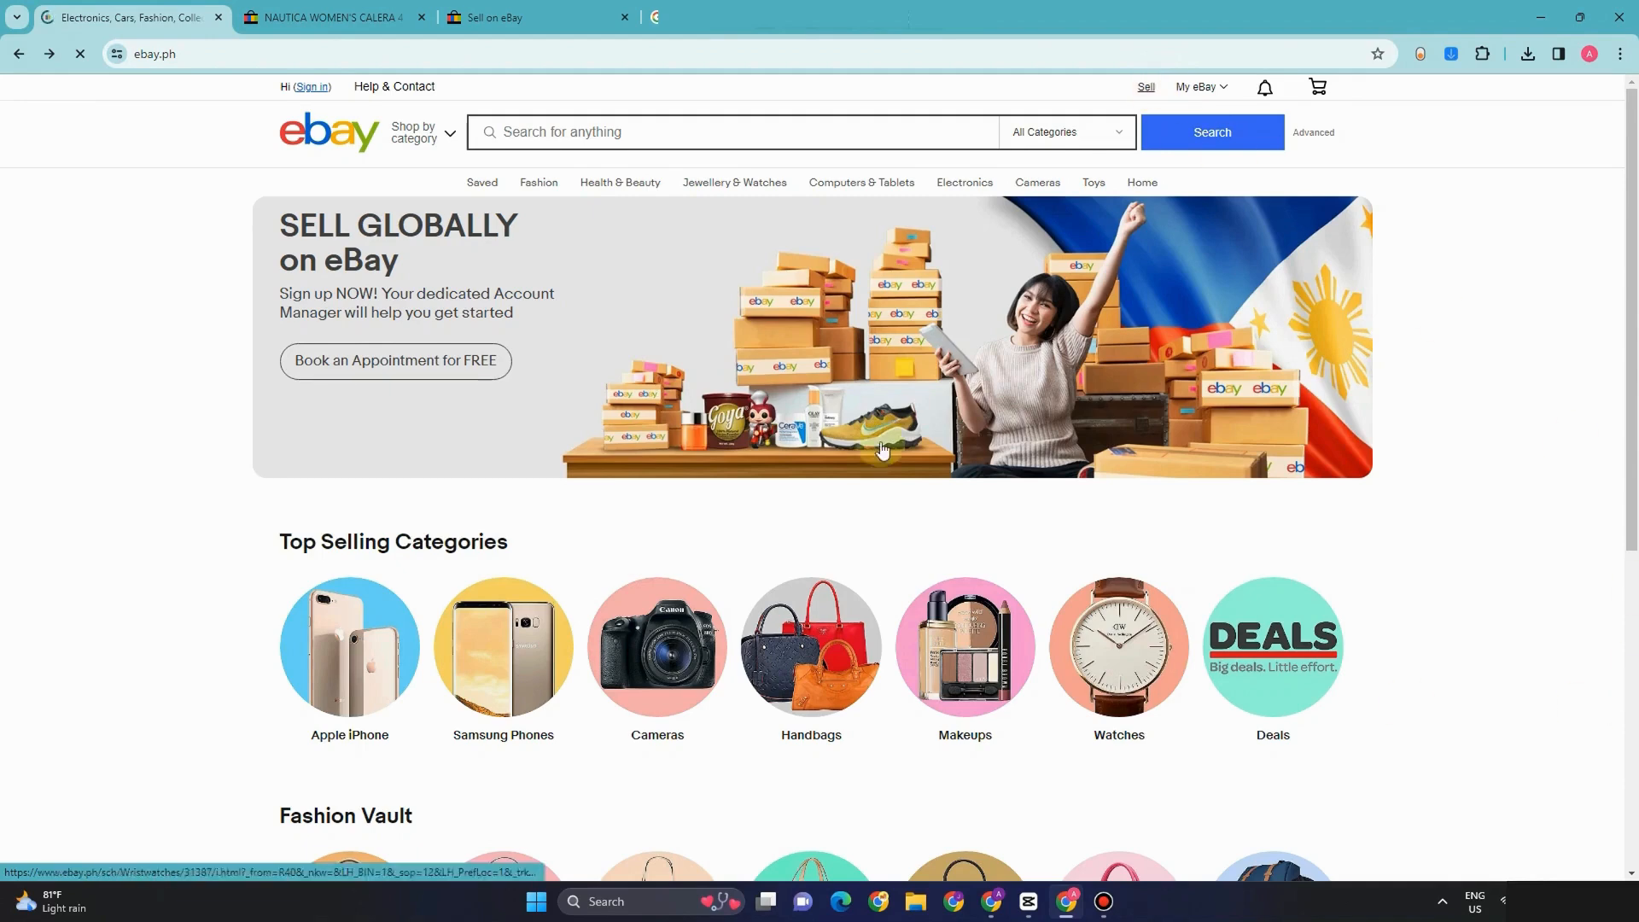
scroll(1464, 649, "down", 4)
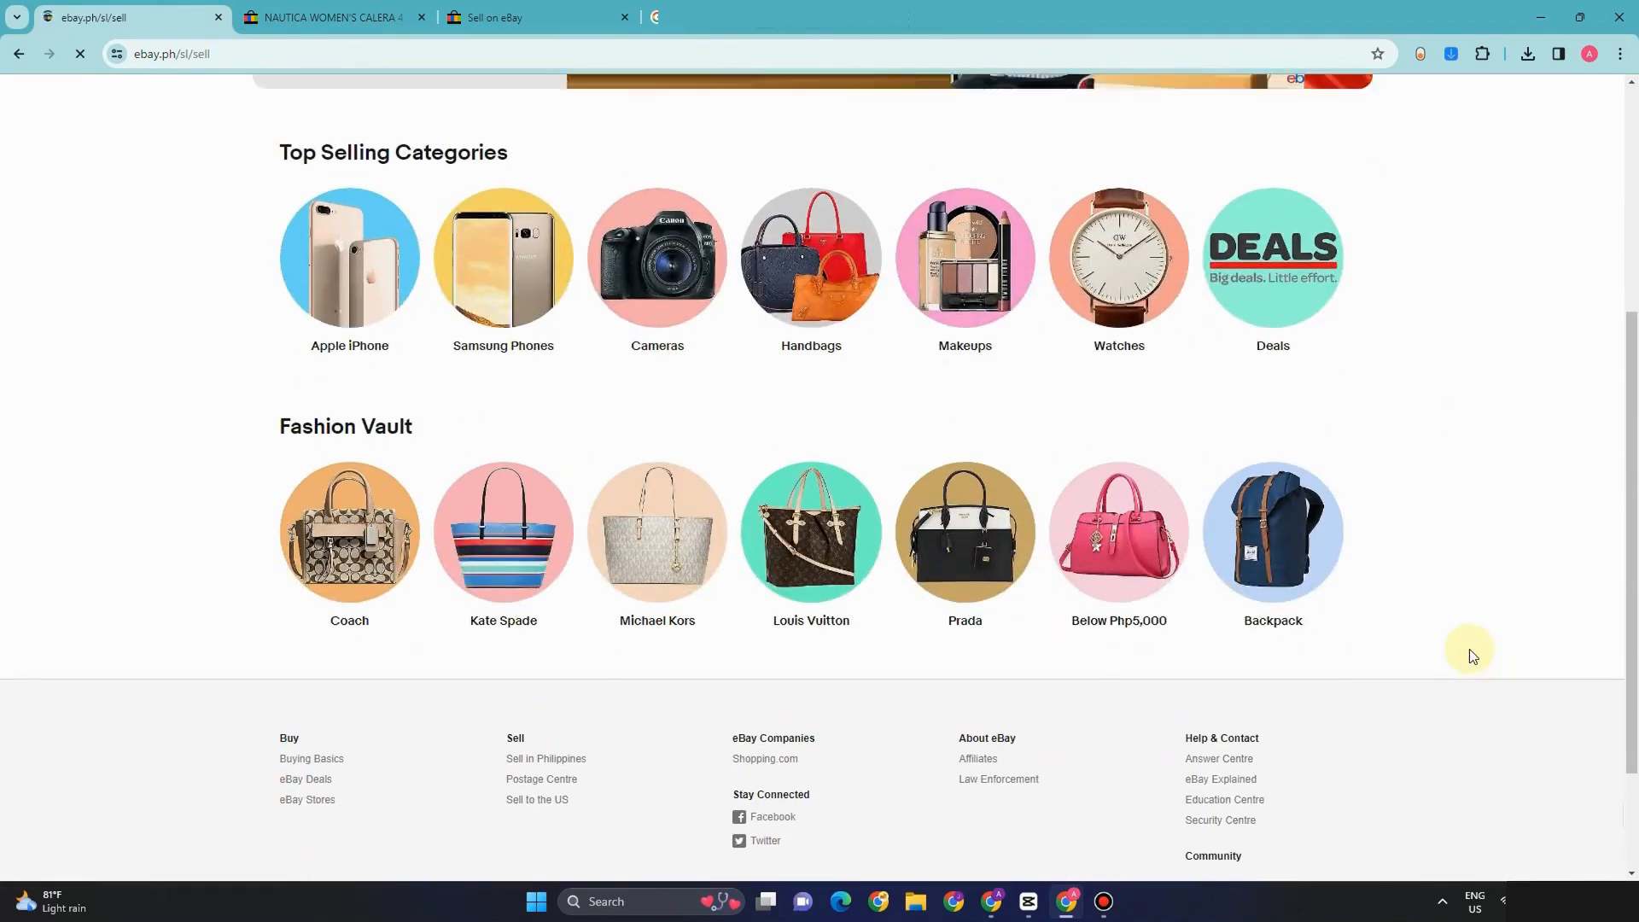